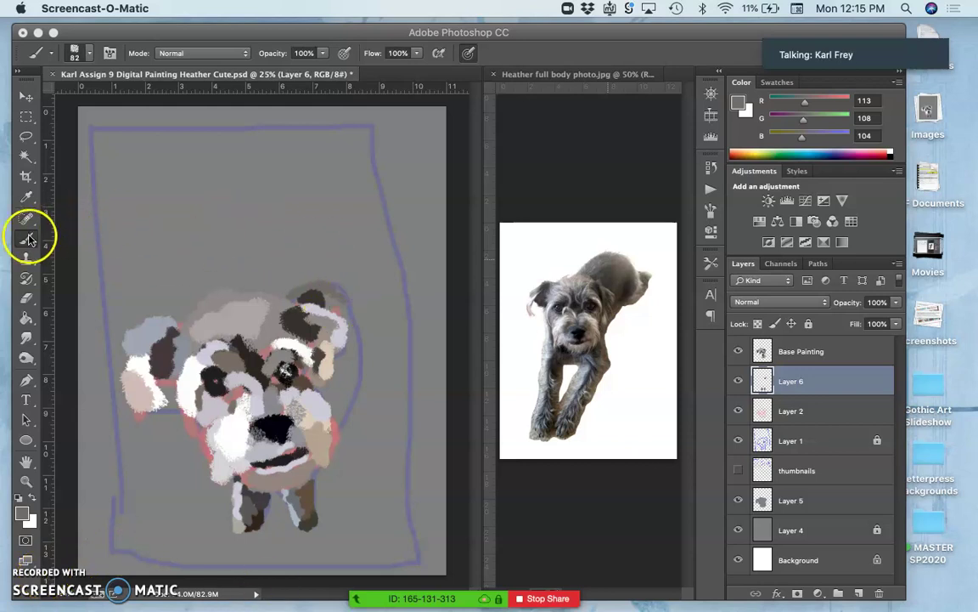
# With the Brush tool, sample a dark gray from the photo dog's hindquarters and dab it beside the beige-edged ear on Layer 6
pyautogui.click(28, 238)
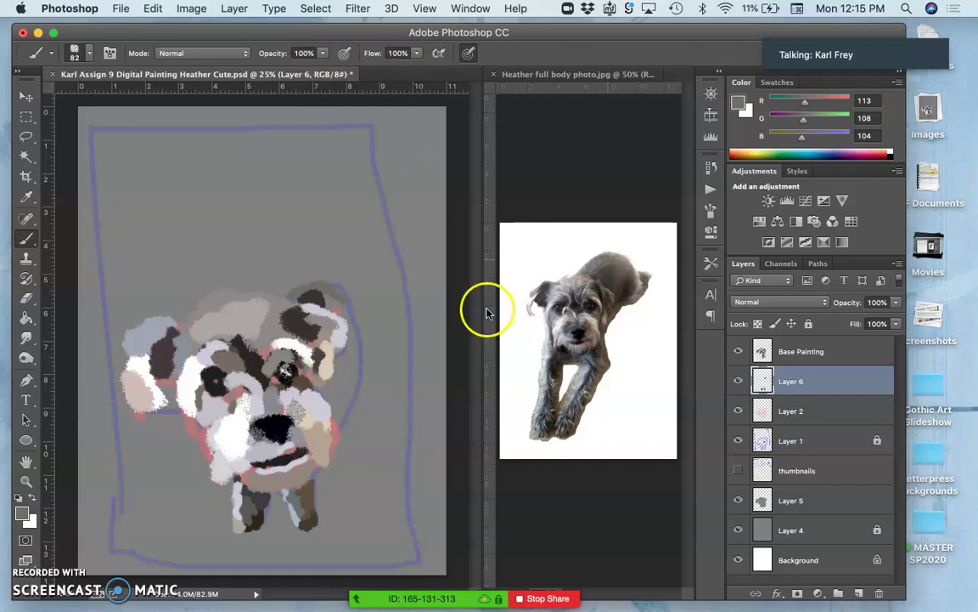
pyautogui.keyDown('alt'); pyautogui.click(635, 281); pyautogui.keyUp('alt')
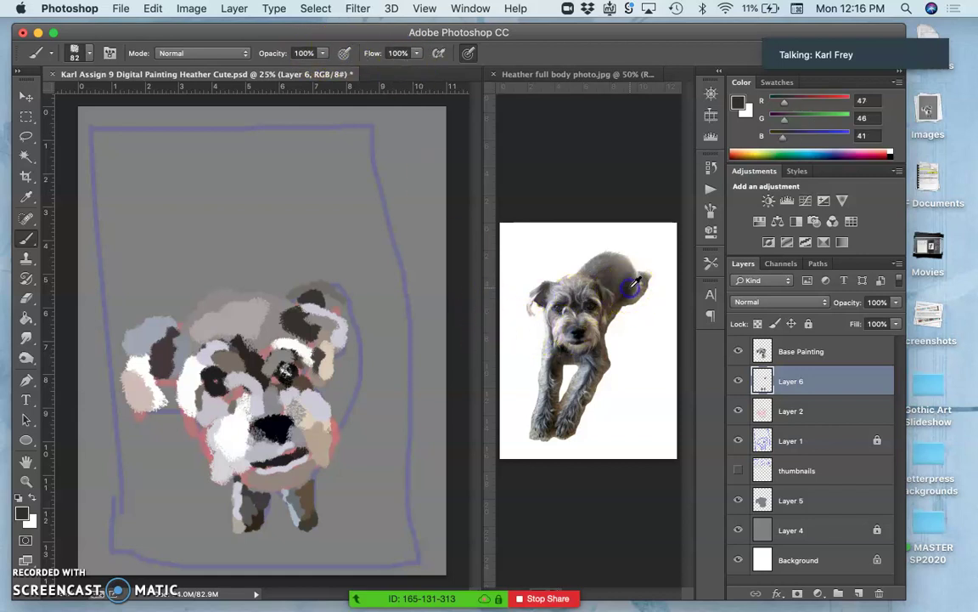
pyautogui.click(342, 361)
pyautogui.click(348, 359)
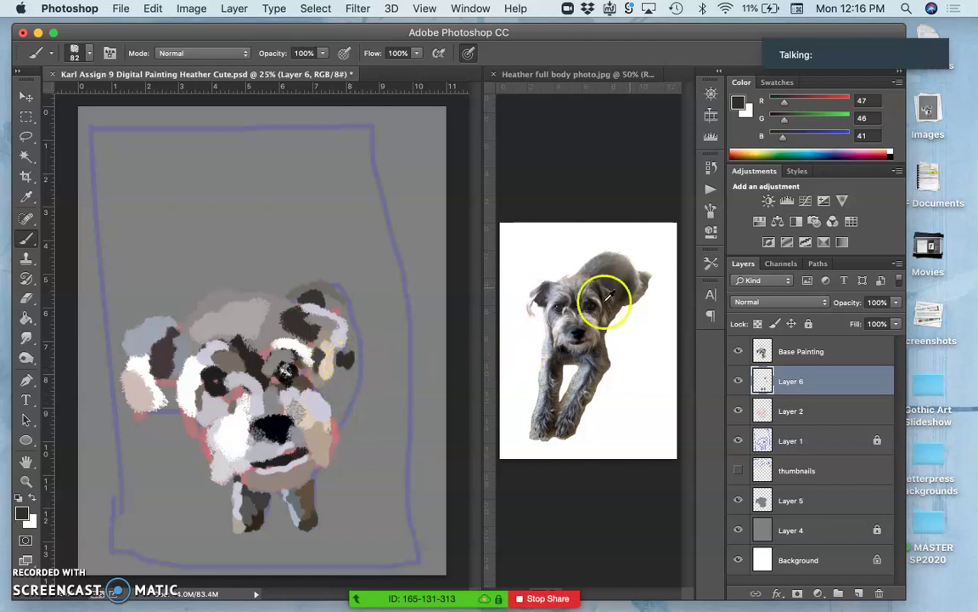
# Sample brown-gray and near-black fur tones near the photo dog's tail and dab them beside and below the beige-edged ear on Layer 6
pyautogui.keyDown('alt'); pyautogui.click(634, 283); pyautogui.keyUp('alt')
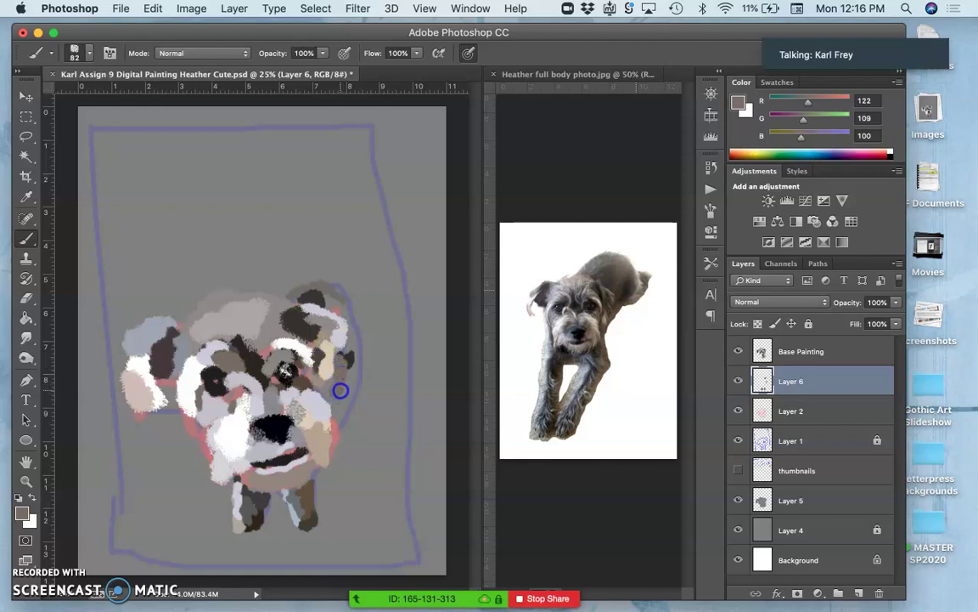
pyautogui.keyDown('alt'); pyautogui.click(632, 284); pyautogui.keyUp('alt')
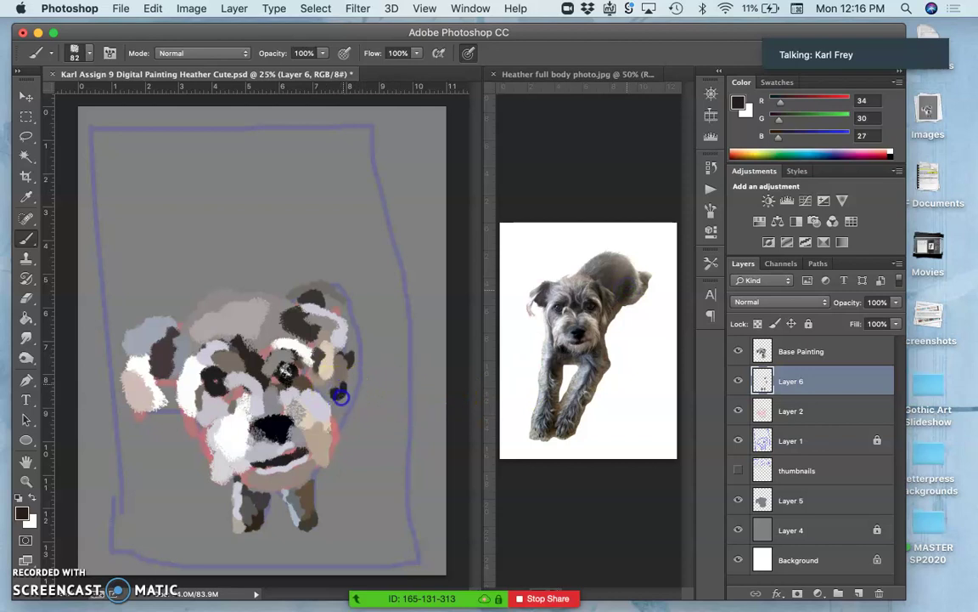
pyautogui.click(334, 392)
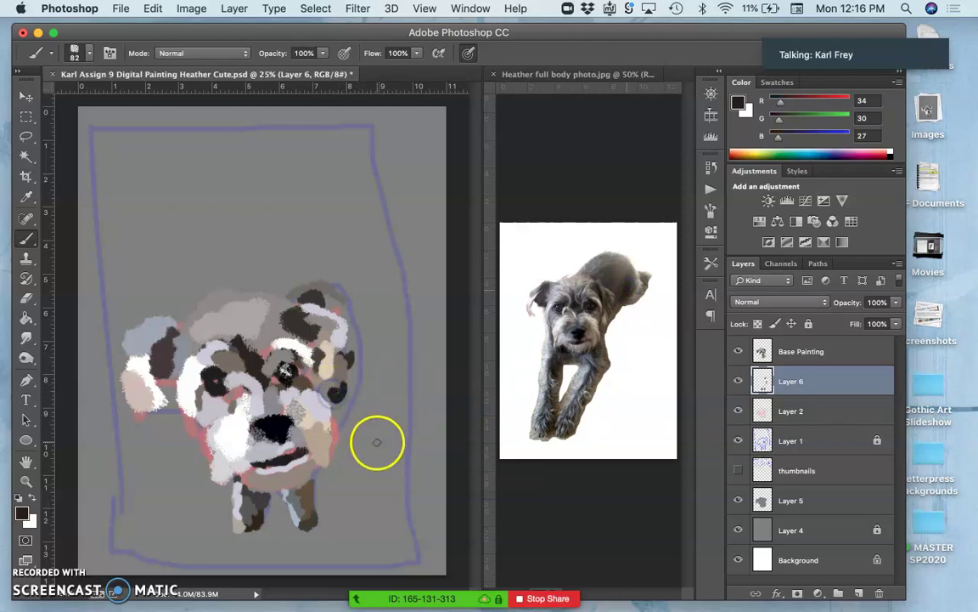
pyautogui.keyDown('alt'); pyautogui.click(642, 282); pyautogui.keyUp('alt')
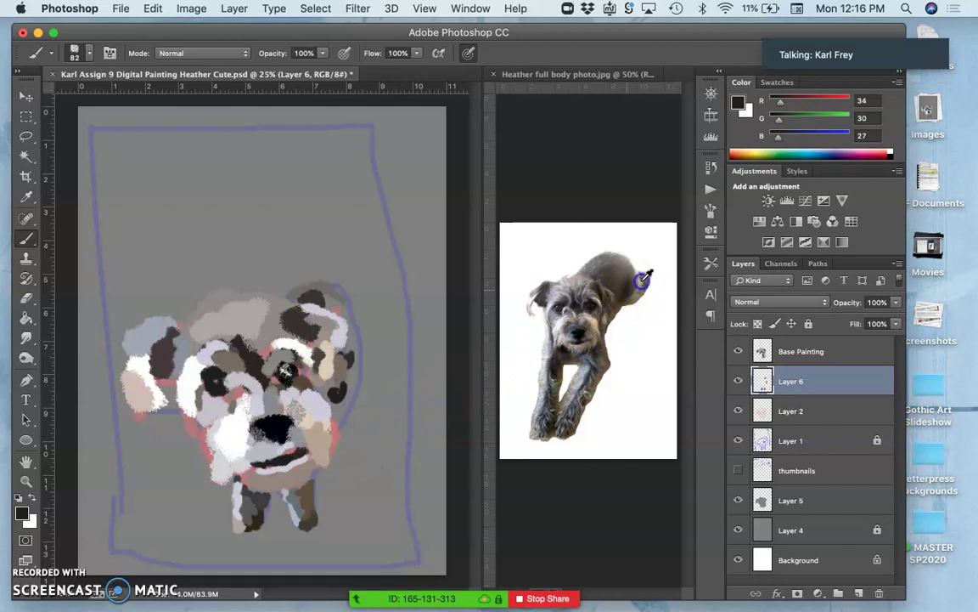
pyautogui.moveTo(357, 332); pyautogui.dragTo(348, 353)
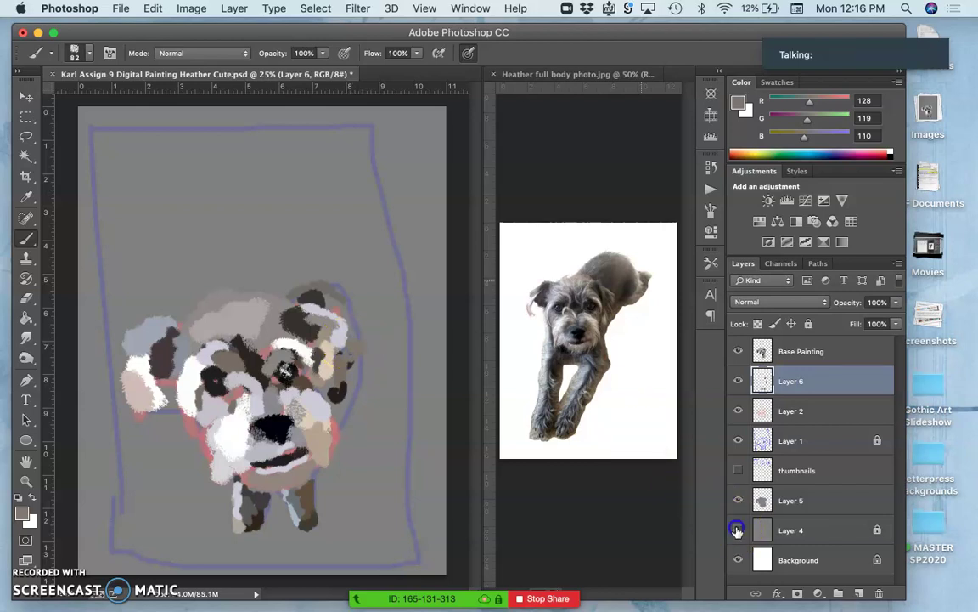
# Check the Layer 4 and Layer 6 visibility, and paint dark brown sampled from the photo dog's flank beside the beige-edged ear on Layer 6
pyautogui.click(738, 530)
pyautogui.click(738, 530)
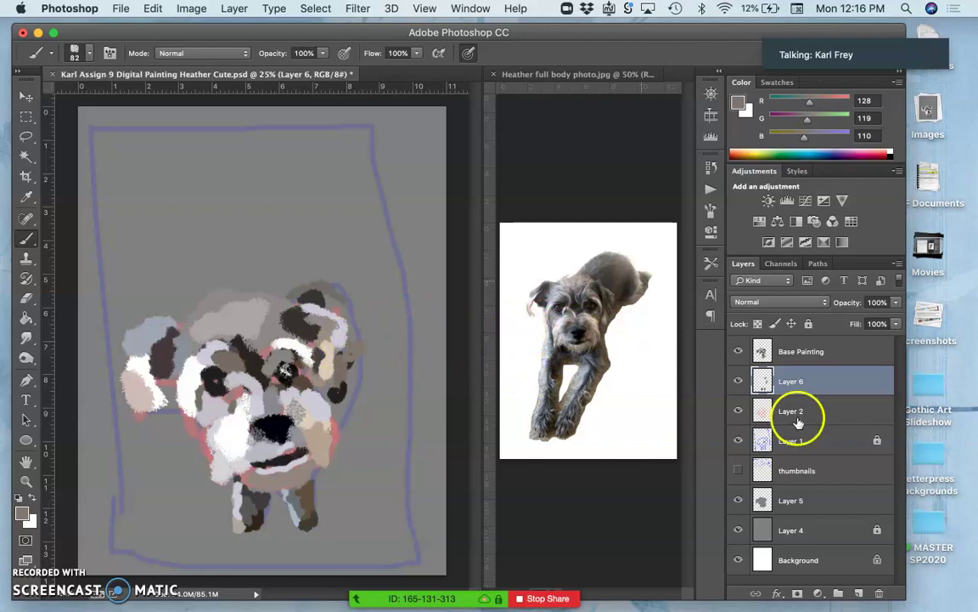
pyautogui.click(739, 380)
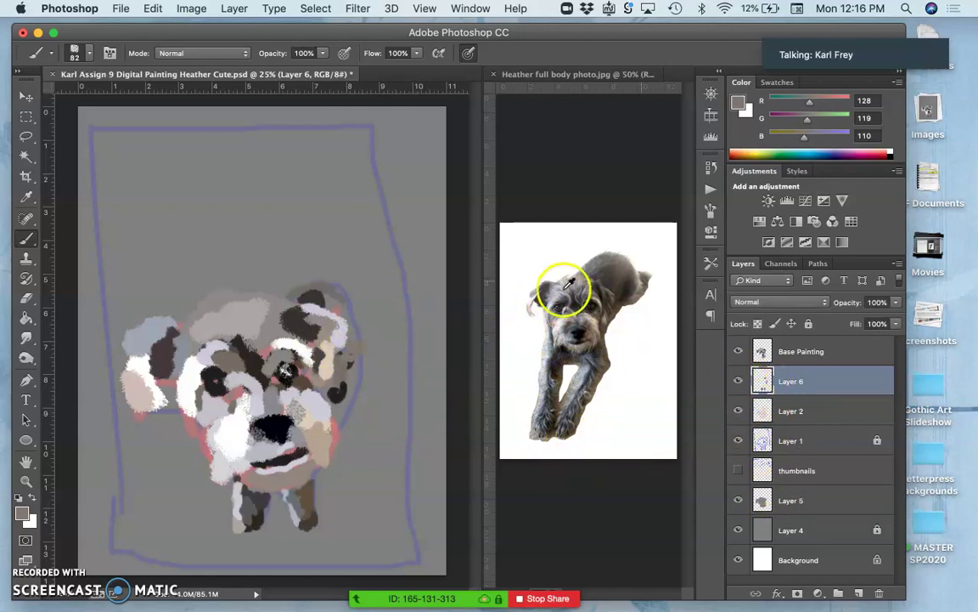
pyautogui.keyDown('alt'); pyautogui.click(620, 295); pyautogui.keyUp('alt')
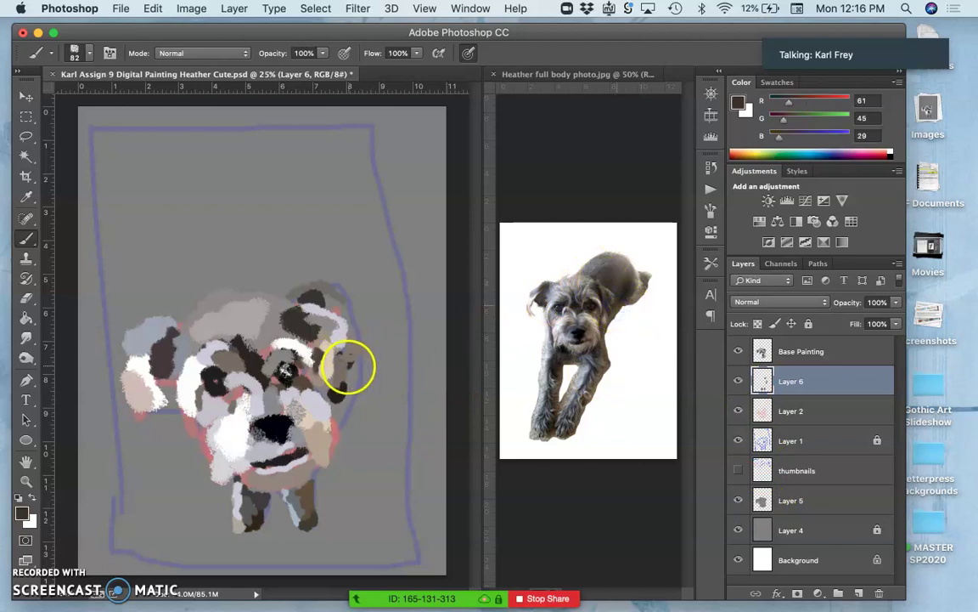
pyautogui.moveTo(348, 367)
pyautogui.mouseDown()
pyautogui.moveTo(338, 379)
pyautogui.moveTo(385, 345)
pyautogui.mouseUp()
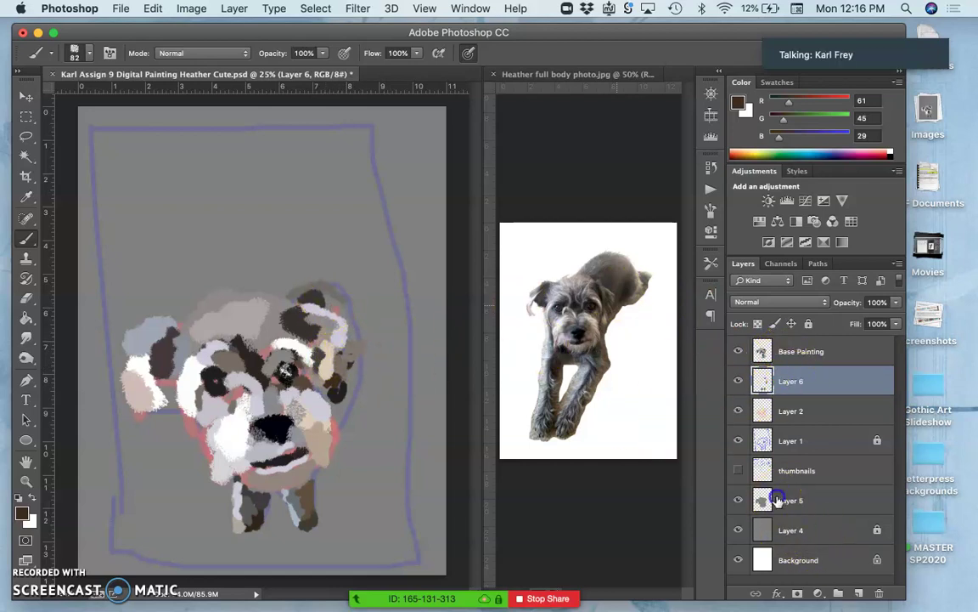
# On Layer 5, paint behind the beige-edged ear with medium brown-gray and dark brown sampled from the photo dog's body
pyautogui.click(776, 500)
pyautogui.keyDown('alt'); pyautogui.click(620, 264); pyautogui.keyUp('alt')
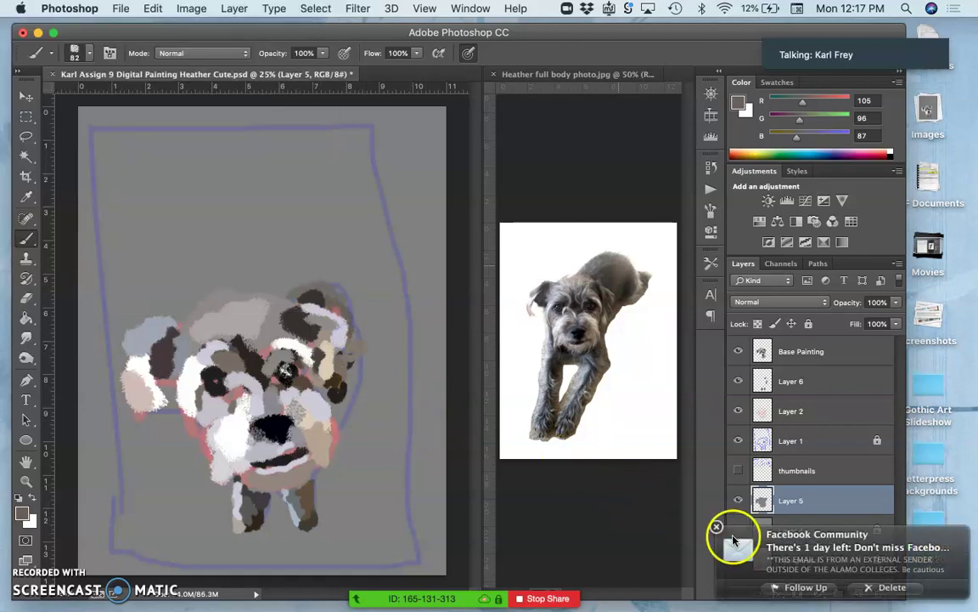
pyautogui.click(718, 527)
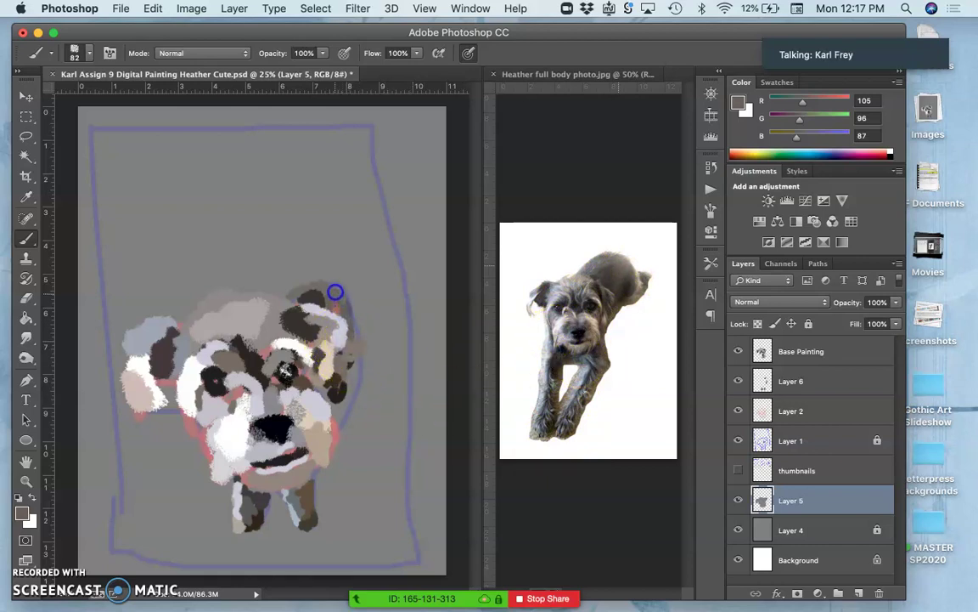
pyautogui.moveTo(338, 300)
pyautogui.mouseDown()
pyautogui.moveTo(355, 369)
pyautogui.moveTo(350, 414)
pyautogui.moveTo(334, 395)
pyautogui.moveTo(343, 387)
pyautogui.mouseUp()
pyautogui.keyDown('alt'); pyautogui.click(616, 303); pyautogui.keyUp('alt')
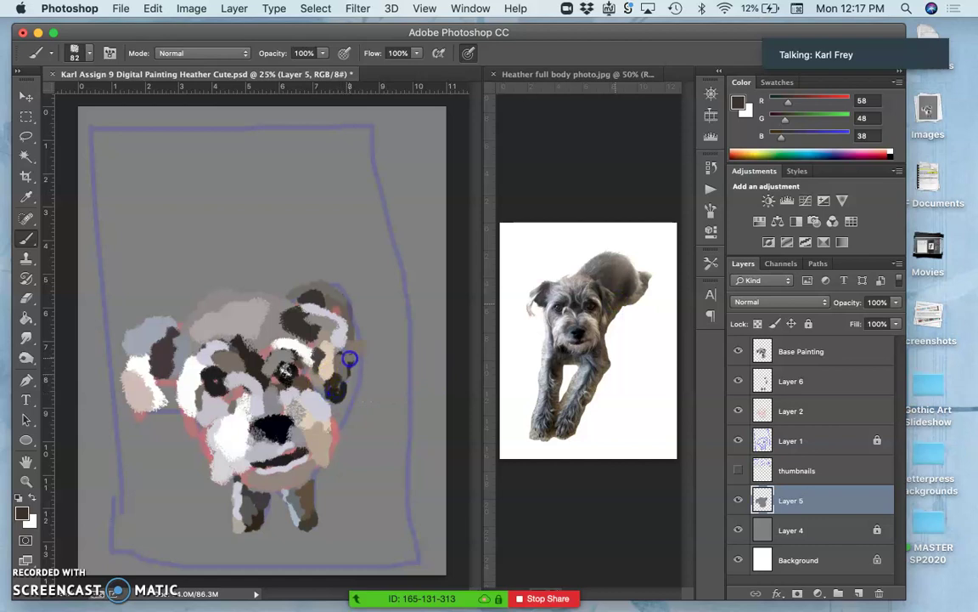
# Hide Layer 1, Layer 2, Layer 6, Base Painting and Layer 4, leaving Layer 5 over the white Background
pyautogui.click(738, 440)
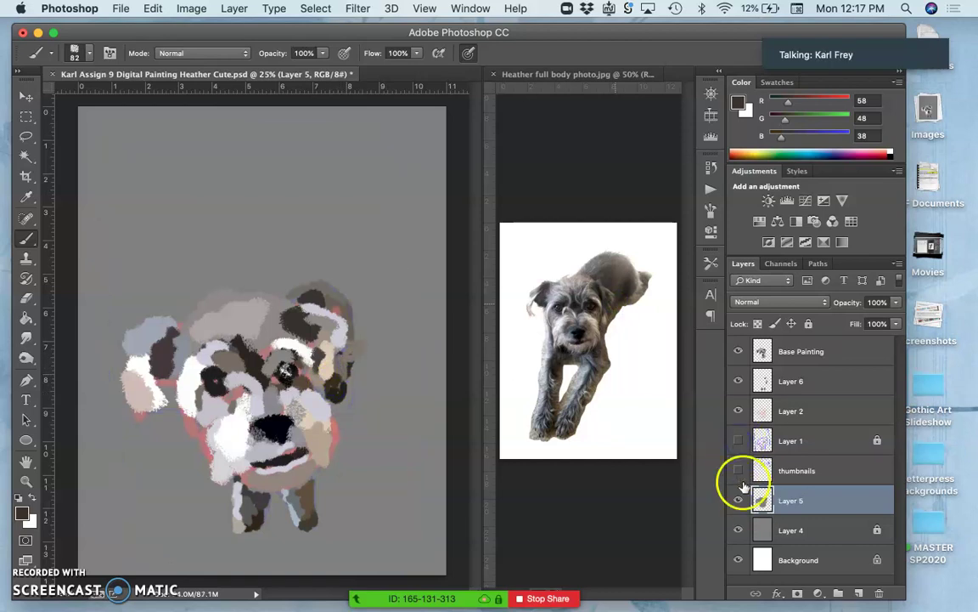
pyautogui.click(736, 381)
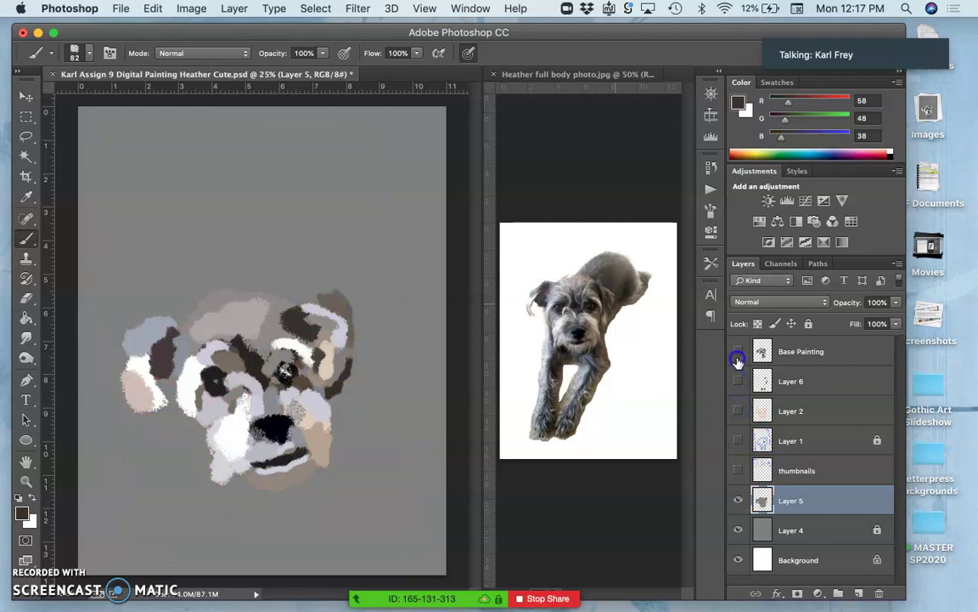
pyautogui.click(738, 351)
pyautogui.click(739, 529)
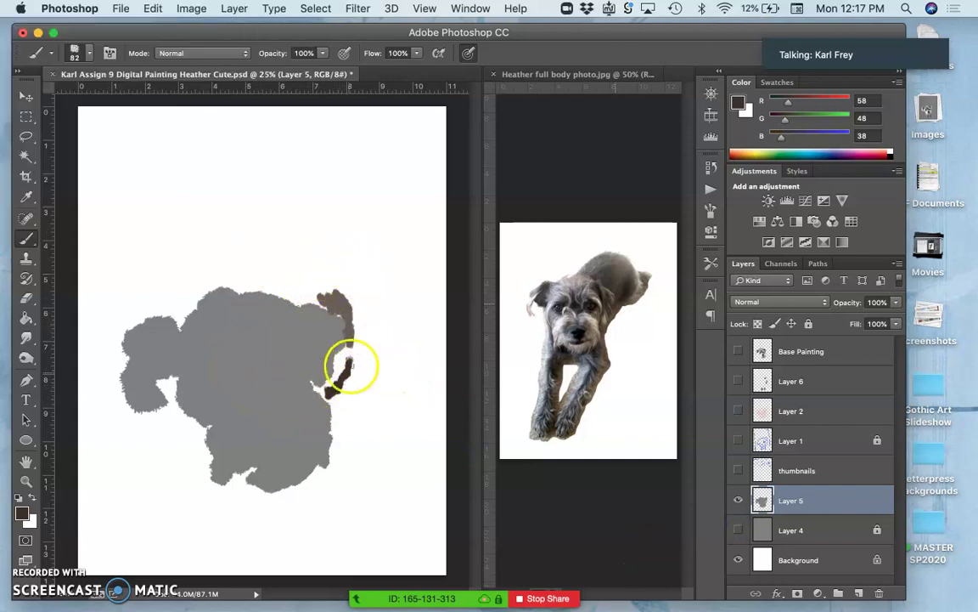
# Show Layer 6 and Base Painting again, and compare the artwork with Base Painting and the gray Layer 4 toggled on and off
pyautogui.click(738, 384)
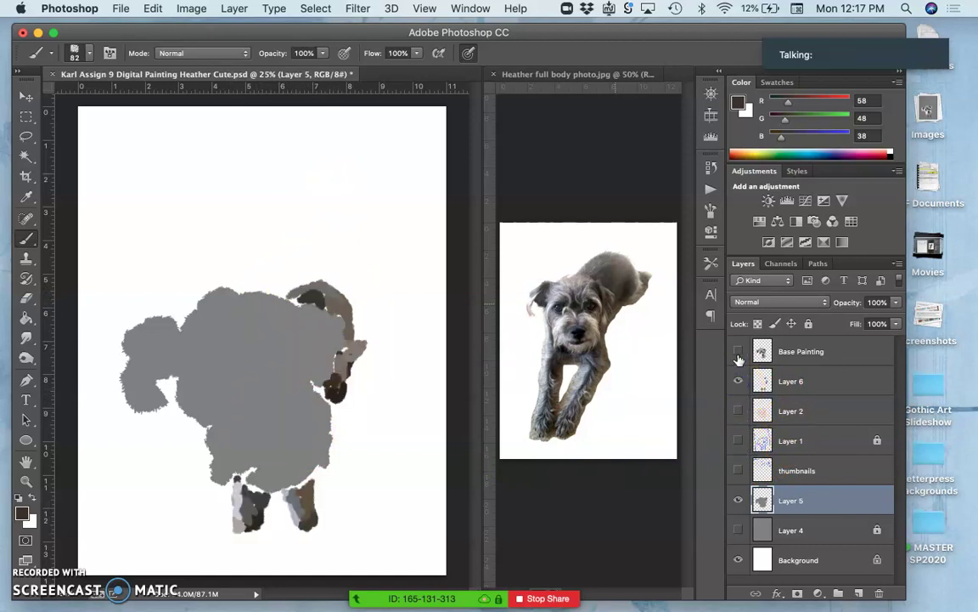
pyautogui.click(739, 356)
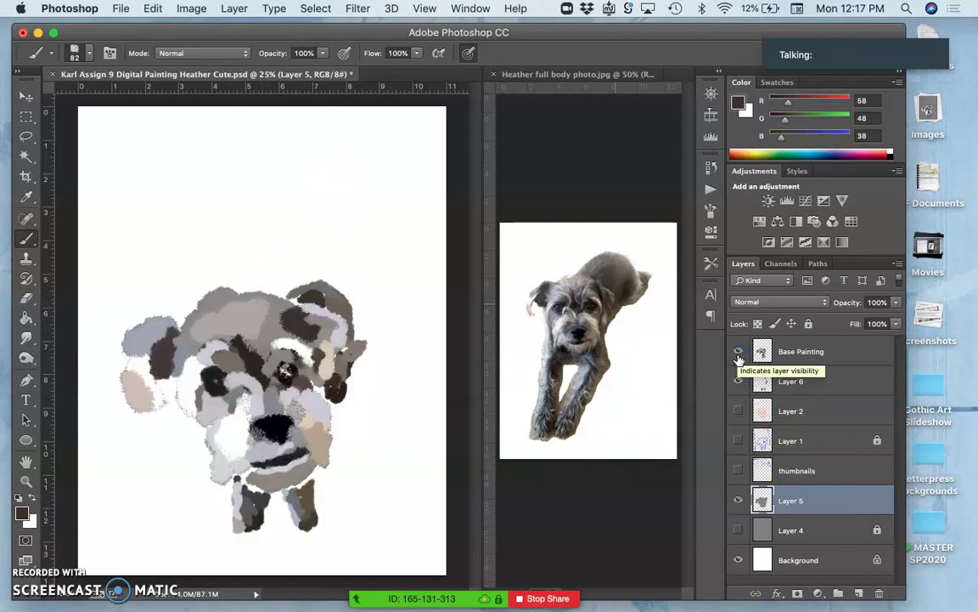
pyautogui.click(739, 357)
pyautogui.click(739, 356)
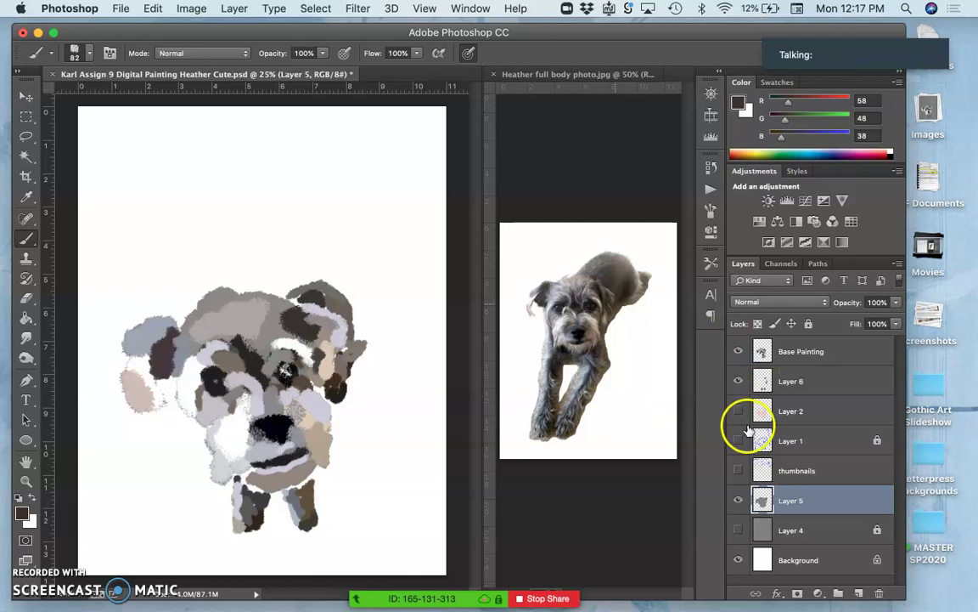
pyautogui.click(739, 530)
pyautogui.click(739, 530)
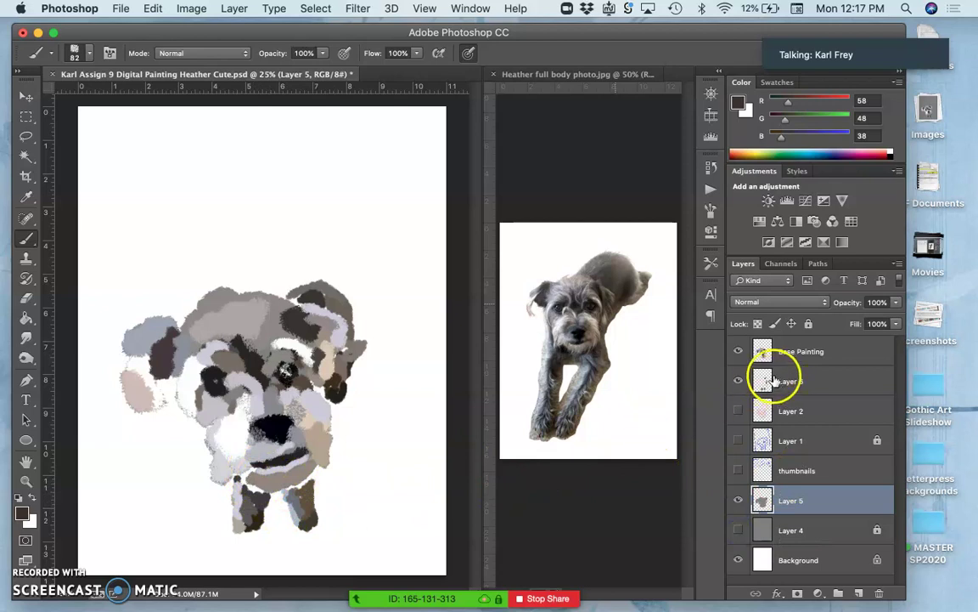
# On Base Painting, sample the pale lavender-gray from the beige-edged ear and paint it around the dog's chin
pyautogui.click(784, 354)
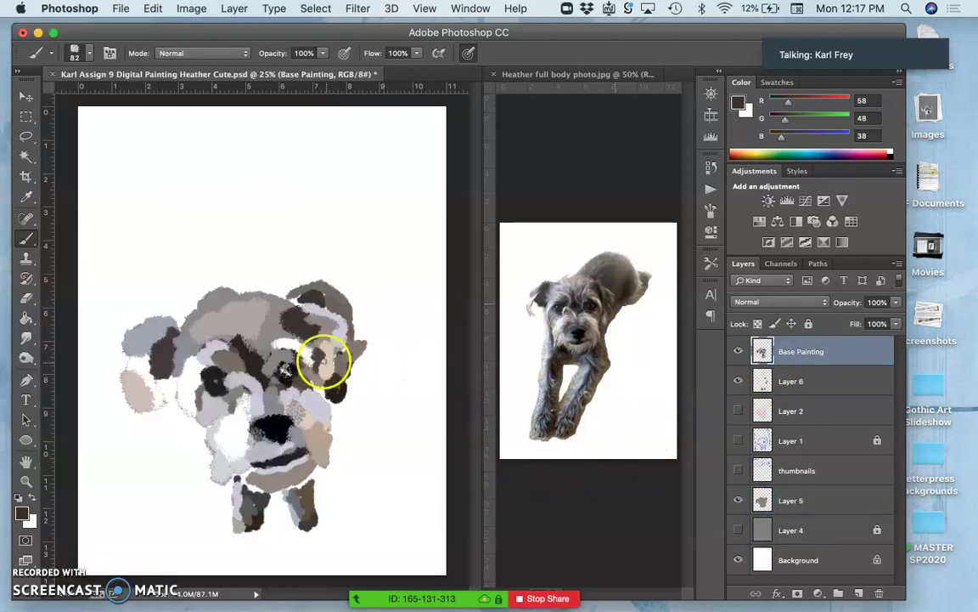
pyautogui.moveTo(292, 331)
pyautogui.mouseDown()
pyautogui.moveTo(306, 350)
pyautogui.moveTo(306, 338)
pyautogui.moveTo(329, 352)
pyautogui.mouseUp()
pyautogui.keyDown('alt'); pyautogui.click(338, 336); pyautogui.keyUp('alt')
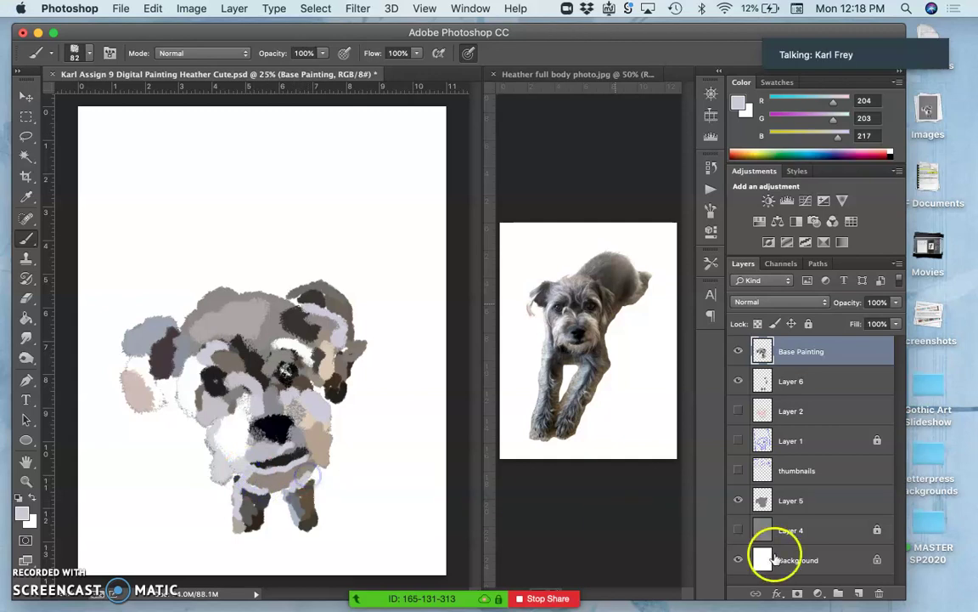
# Add a new layer directly above Layer 4 and fill it with a custom bright pink in Normal mode at 100% opacity
pyautogui.click(809, 529)
pyautogui.click(860, 590)
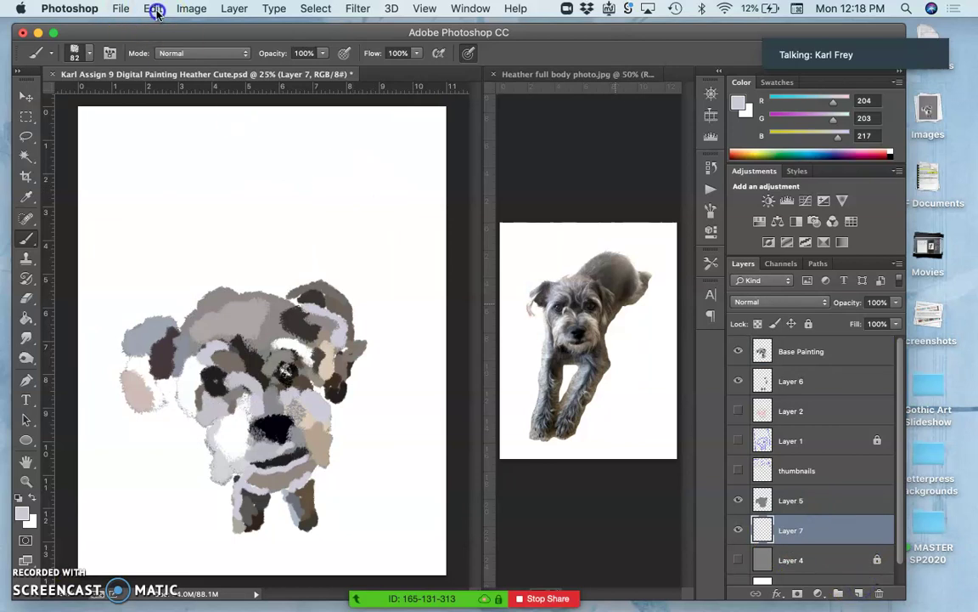
pyautogui.click(154, 9)
pyautogui.click(170, 237)
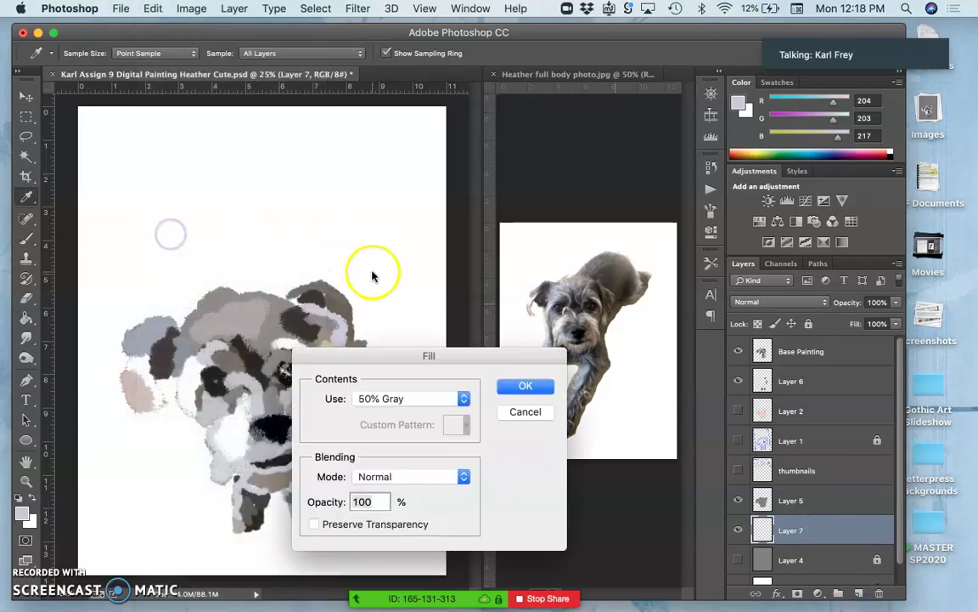
pyautogui.click(404, 403)
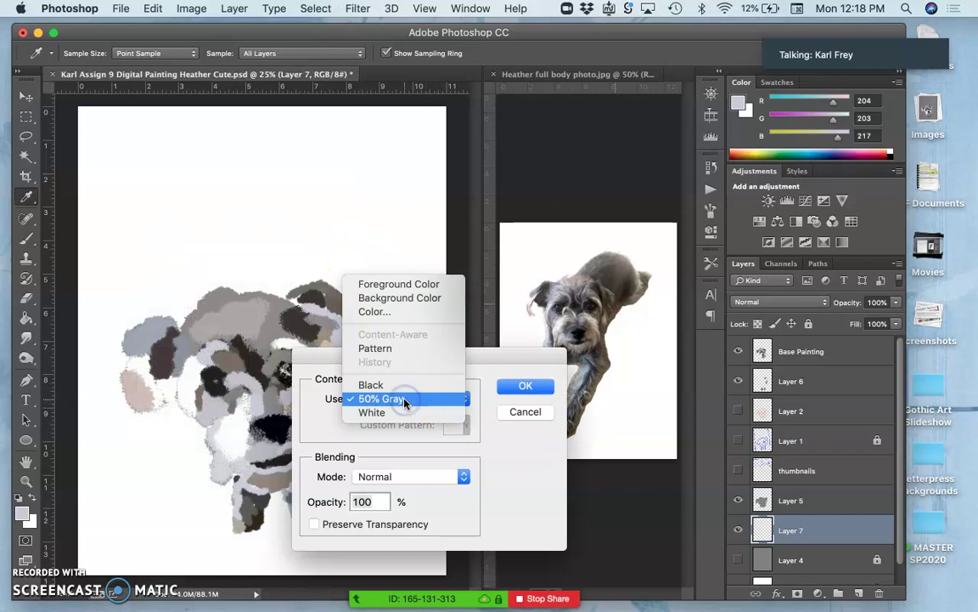
pyautogui.click(387, 311)
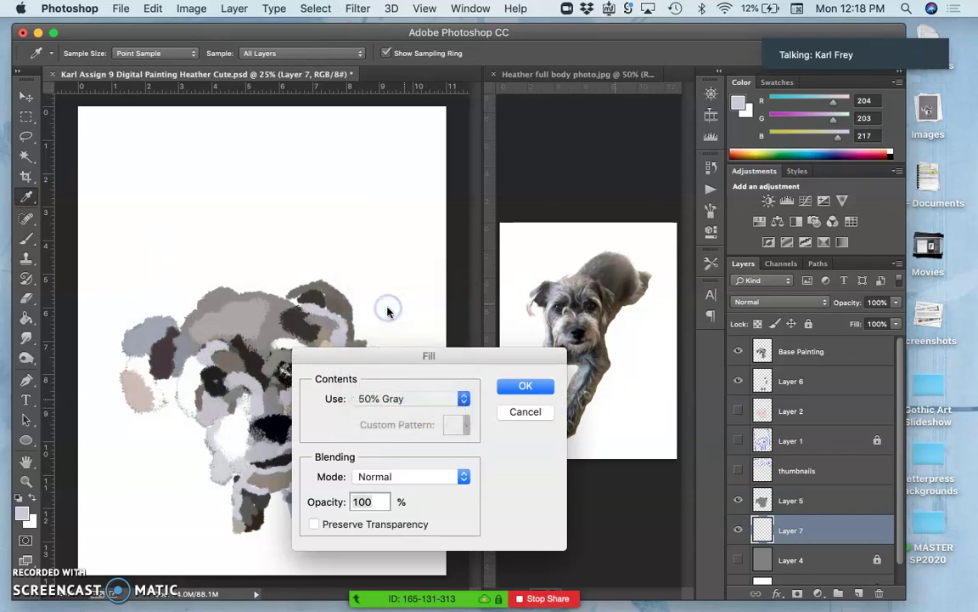
pyautogui.click(907, 326)
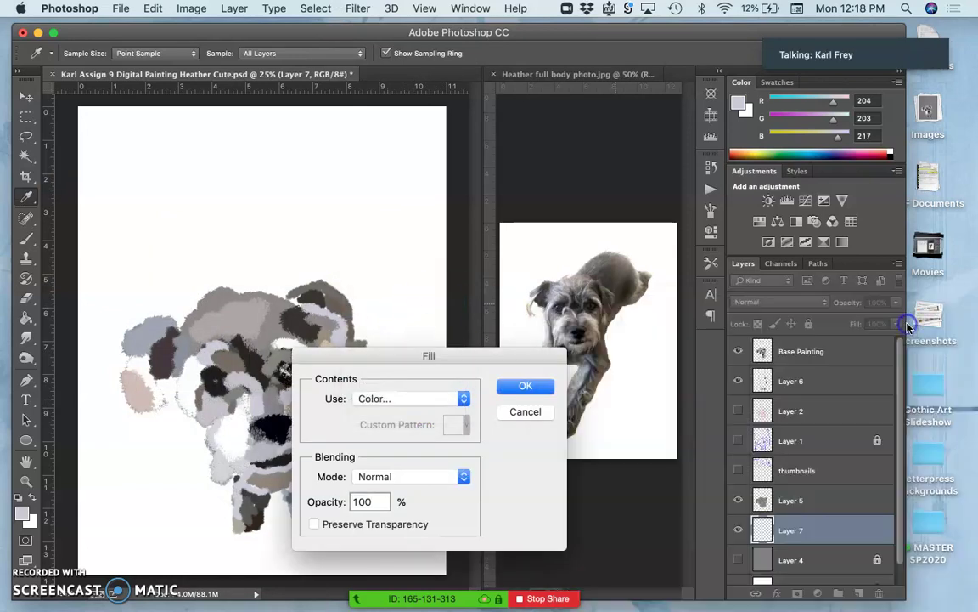
pyautogui.click(541, 387)
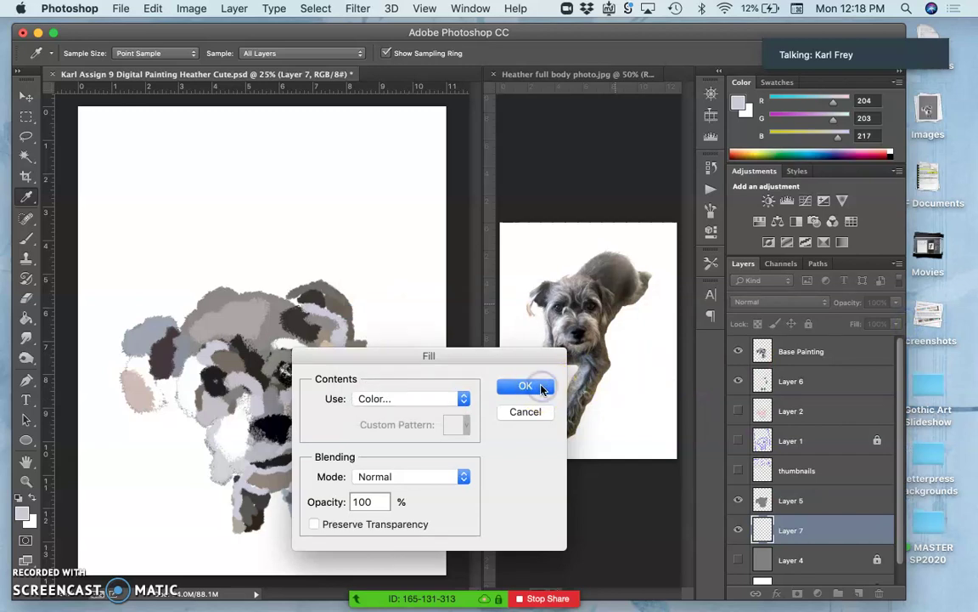
# Brush muzzle white where the chin meets the legs, and on Layer 6 dab near-black sampled from the photo dog's leg into the brown-and-blue leg
pyautogui.press('b')
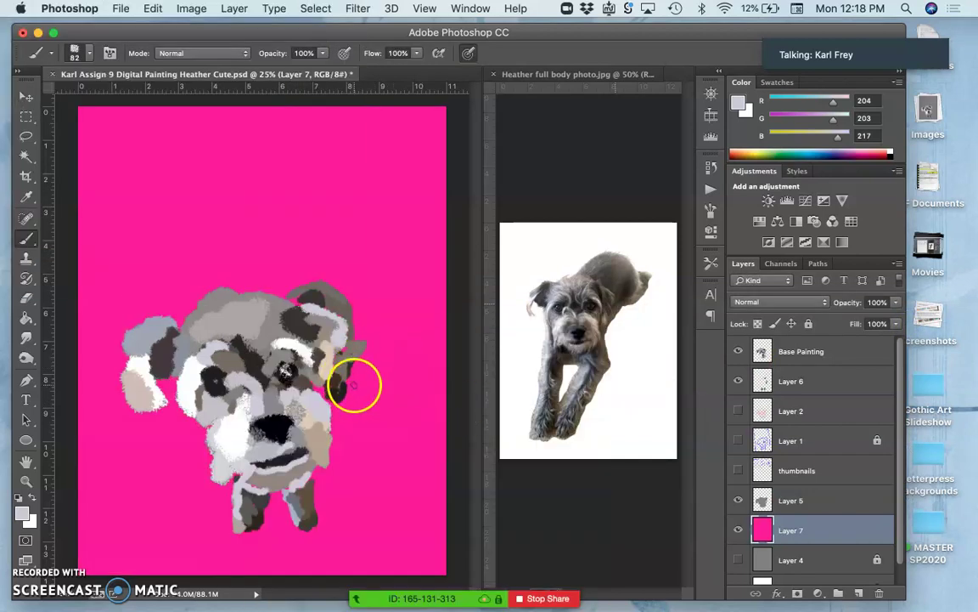
pyautogui.keyDown('alt'); pyautogui.click(231, 437); pyautogui.keyUp('alt')
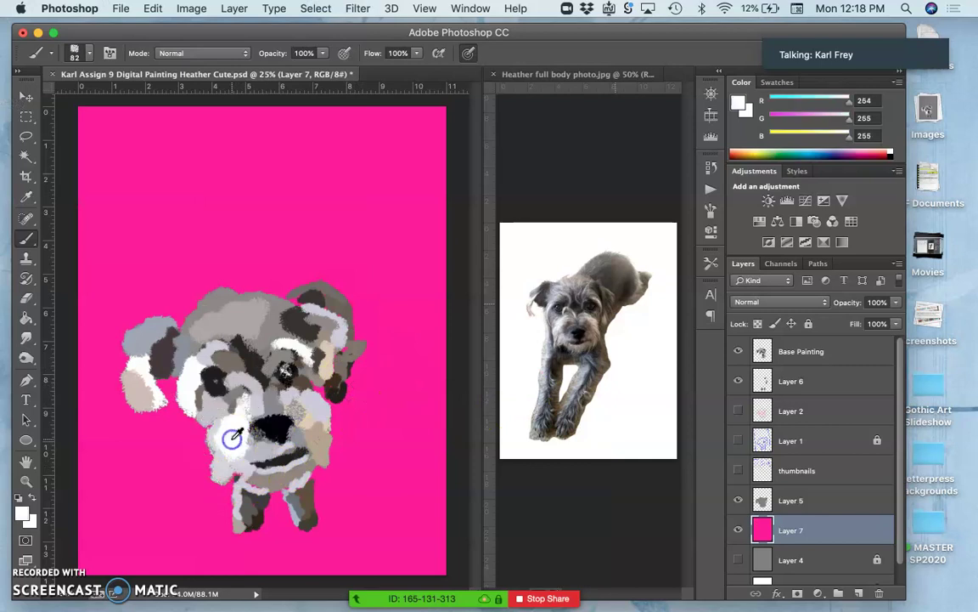
pyautogui.moveTo(232, 438); pyautogui.dragTo(238, 478)
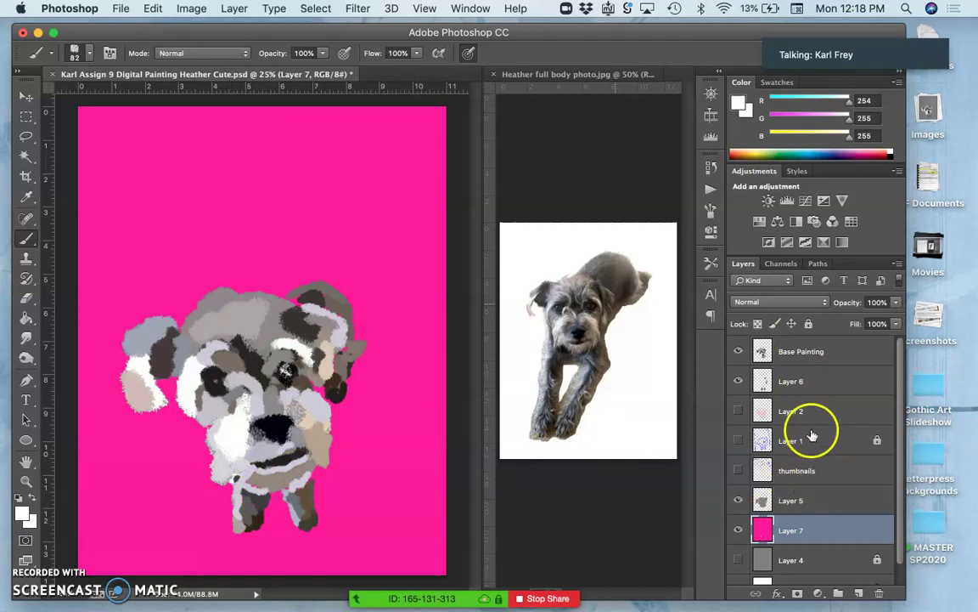
pyautogui.click(818, 381)
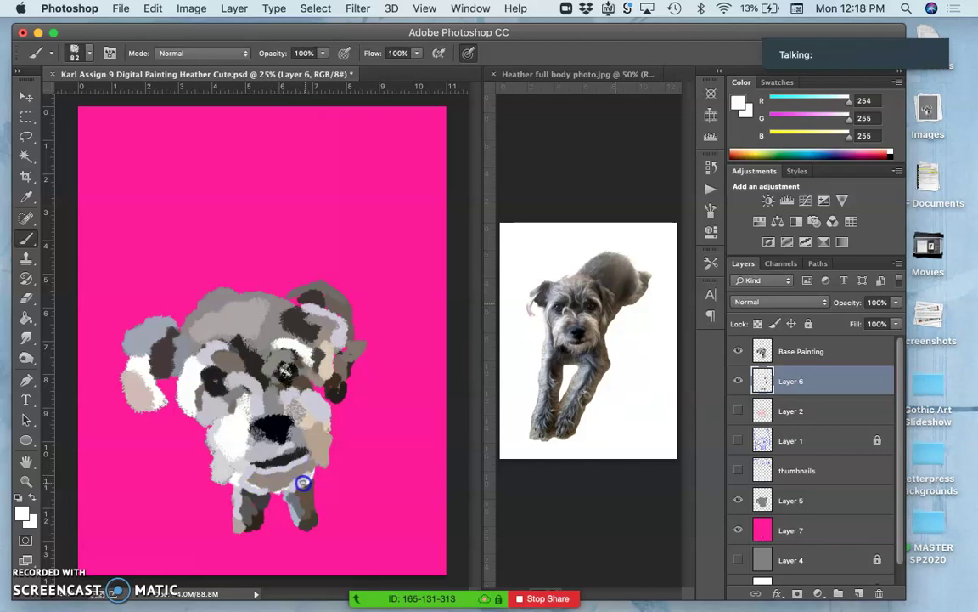
pyautogui.keyDown('alt'); pyautogui.click(594, 350); pyautogui.keyUp('alt')
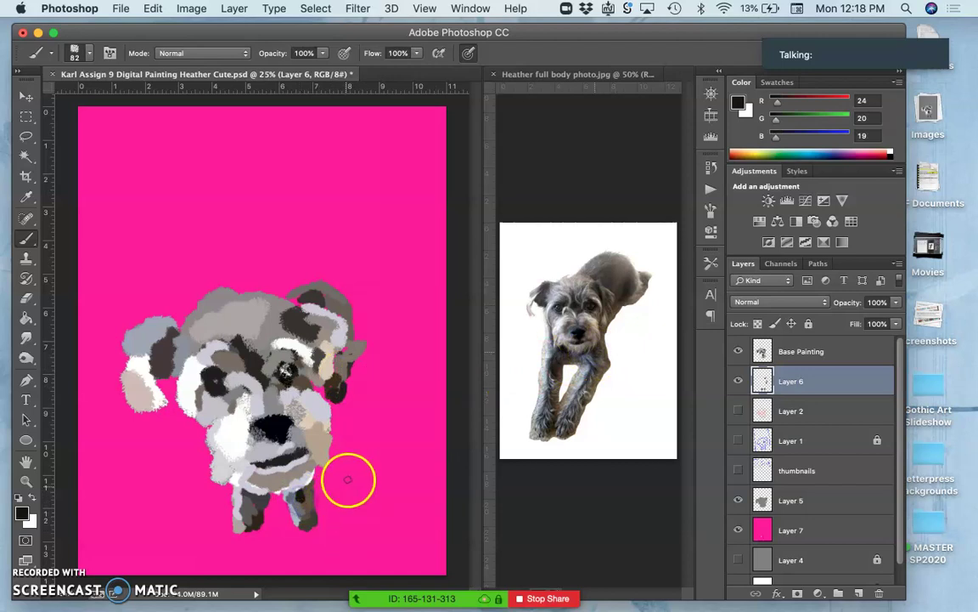
# On Layer 6, dab sampled brown-gray into the leg and fill the pink gap between forehead and upper ear with warm gray sampled from the photo
pyautogui.keyDown('alt'); pyautogui.click(344, 362); pyautogui.keyUp('alt')
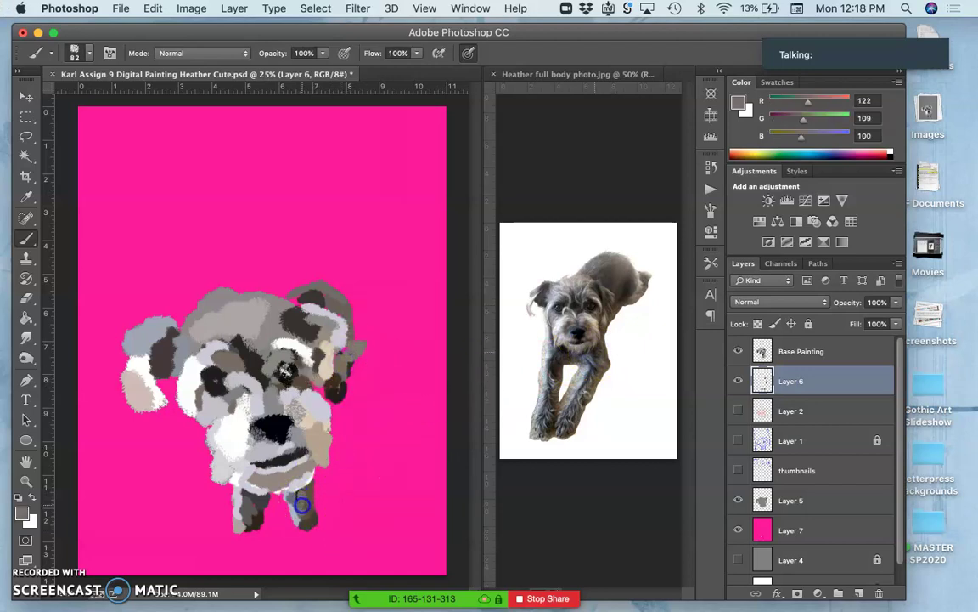
pyautogui.press('super+equal')
pyautogui.press('super+equal')
pyautogui.press('super+equal')
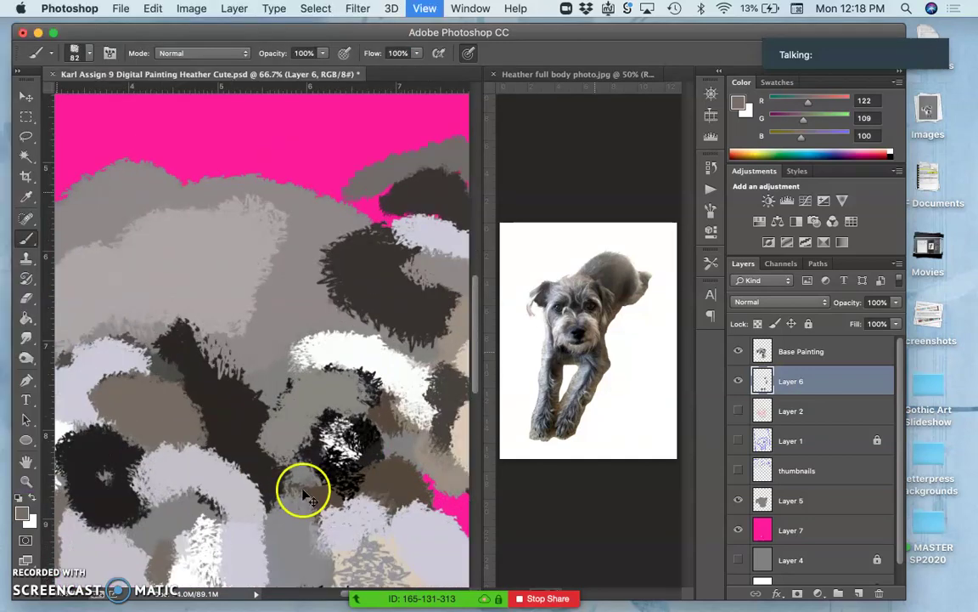
pyautogui.press('super+equal')
pyautogui.keyDown('alt'); pyautogui.click(579, 279); pyautogui.keyUp('alt')
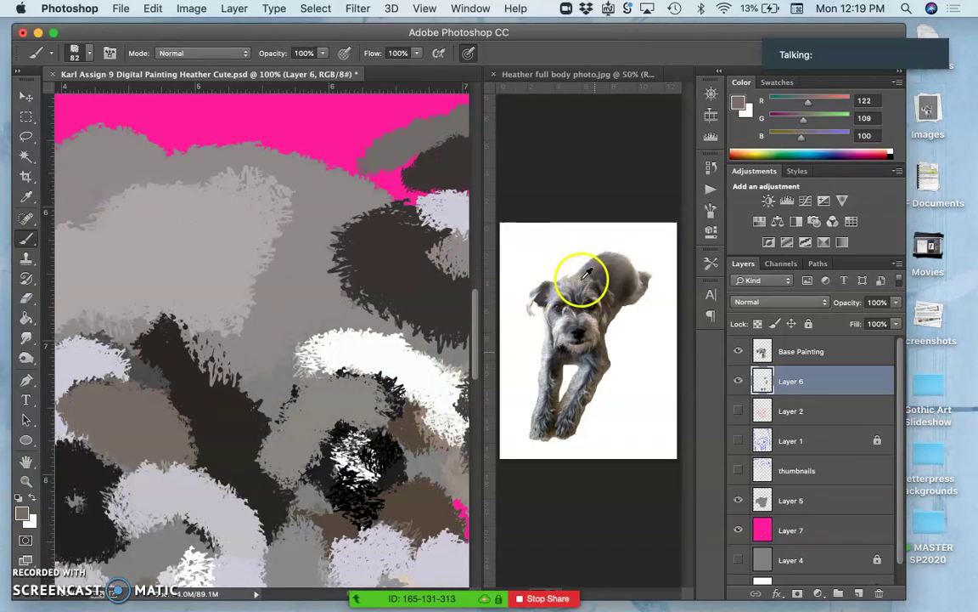
pyautogui.moveTo(421, 199)
pyautogui.mouseDown()
pyautogui.moveTo(404, 194)
pyautogui.moveTo(409, 173)
pyautogui.moveTo(388, 173)
pyautogui.moveTo(399, 161)
pyautogui.mouseUp()
pyautogui.hscroll(5, 414, 153)
pyautogui.scroll(2, 414, 153)
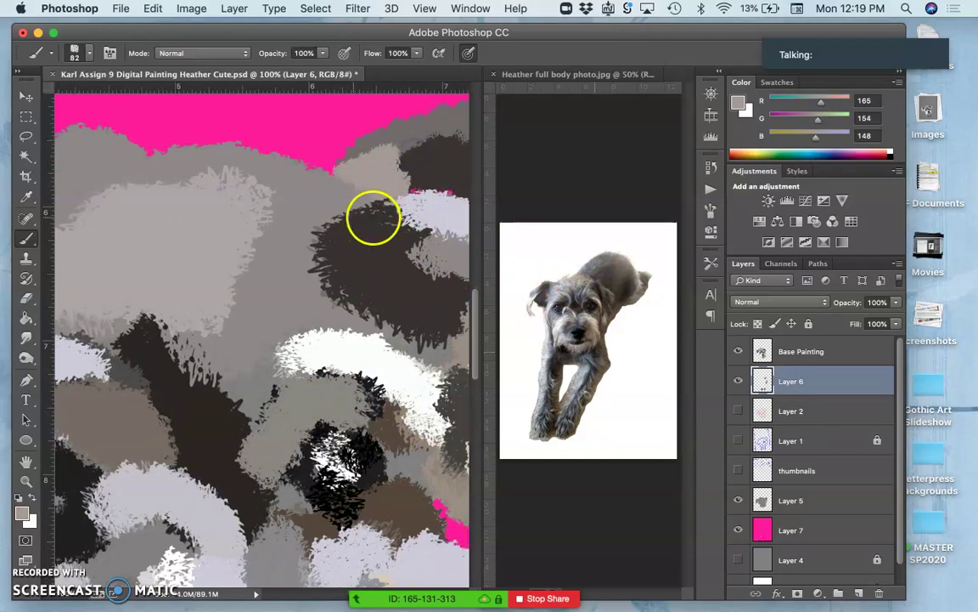
# Cover the pink specks around the upper ear's dark patch and along its lavender stroke with the same light warm gray
pyautogui.moveTo(329, 240); pyautogui.dragTo(371, 256)
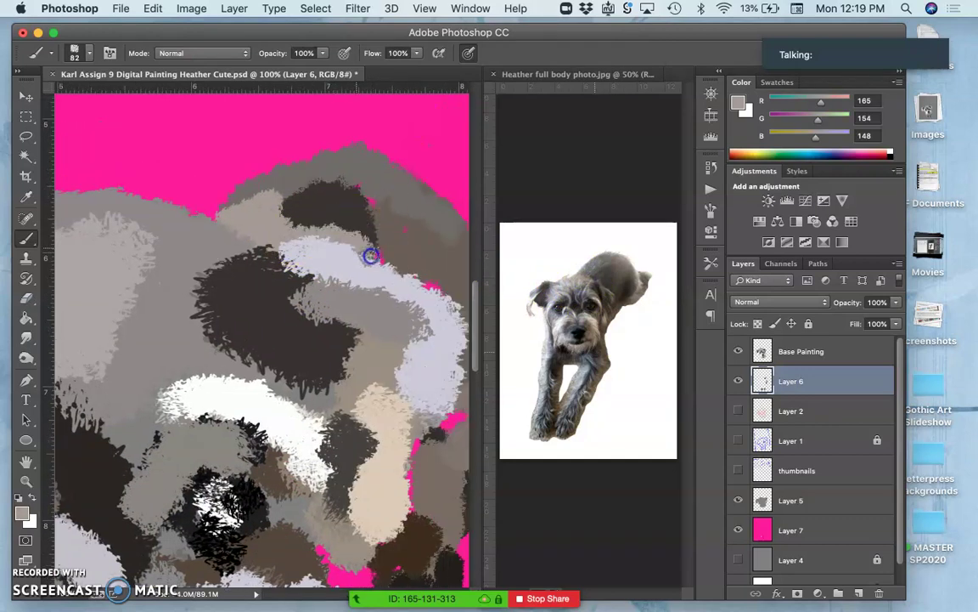
pyautogui.rightClick(365, 196)
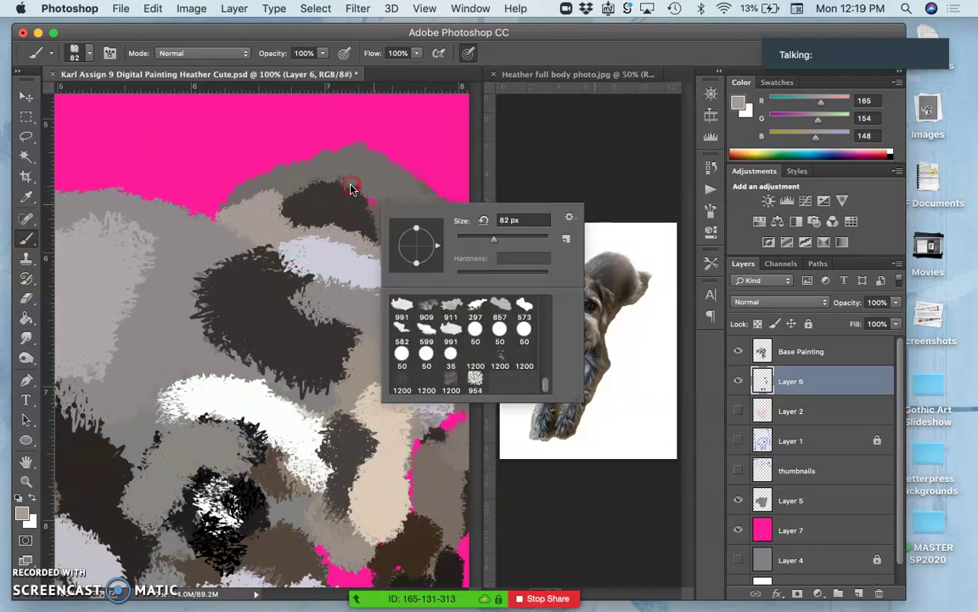
pyautogui.click(359, 185)
pyautogui.hscroll(5, 399, 264)
pyautogui.scroll(-1, 399, 264)
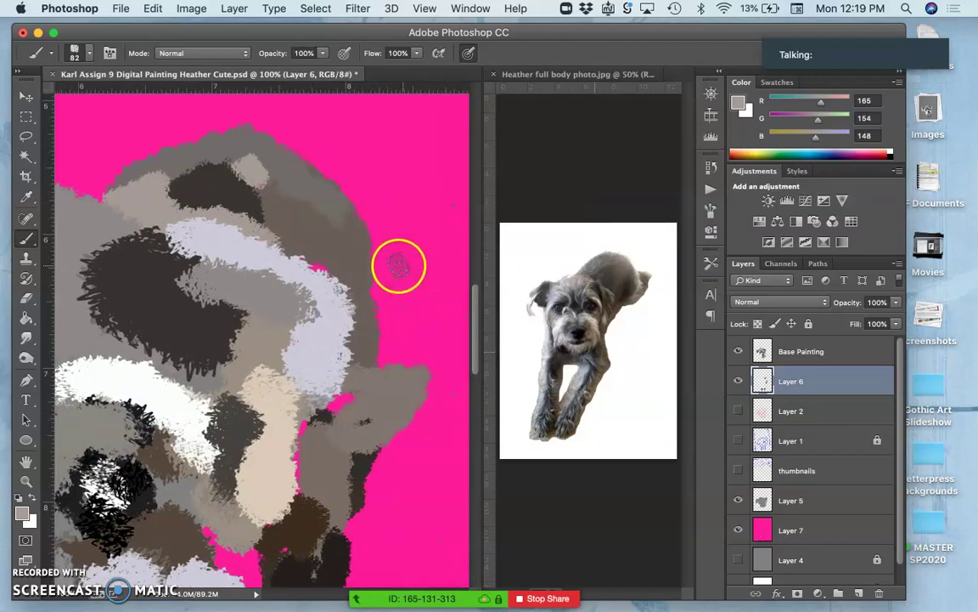
pyautogui.rightClick(324, 273)
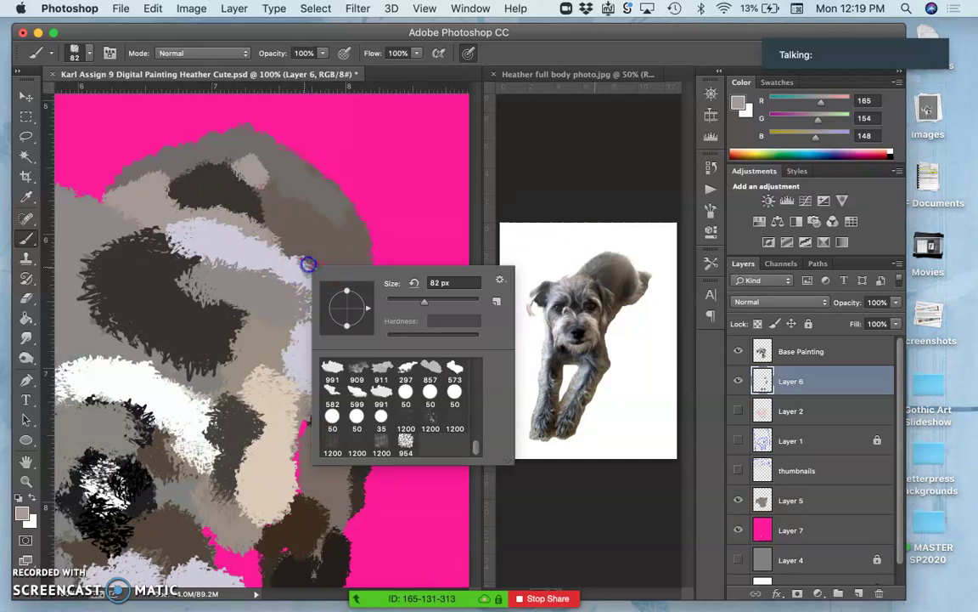
pyautogui.moveTo(308, 264); pyautogui.dragTo(336, 293)
# Sample near-black from the ear's lower edge and fill the pink gap beneath the lavender stroke beside the beige ear patch
pyautogui.moveTo(337, 395)
pyautogui.mouseDown()
pyautogui.moveTo(342, 468)
pyautogui.moveTo(360, 476)
pyautogui.moveTo(348, 393)
pyautogui.moveTo(319, 423)
pyautogui.mouseUp()
pyautogui.keyDown('alt'); pyautogui.click(363, 478); pyautogui.keyUp('alt')
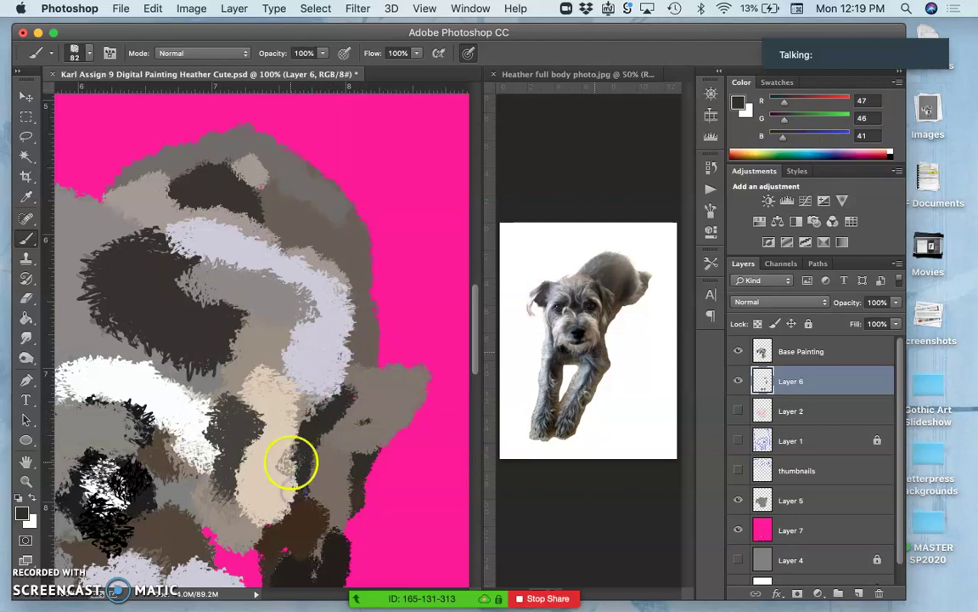
pyautogui.scroll(-8, 295, 458)
pyautogui.scroll(-6, 287, 422)
pyautogui.hscroll(-8, 287, 422)
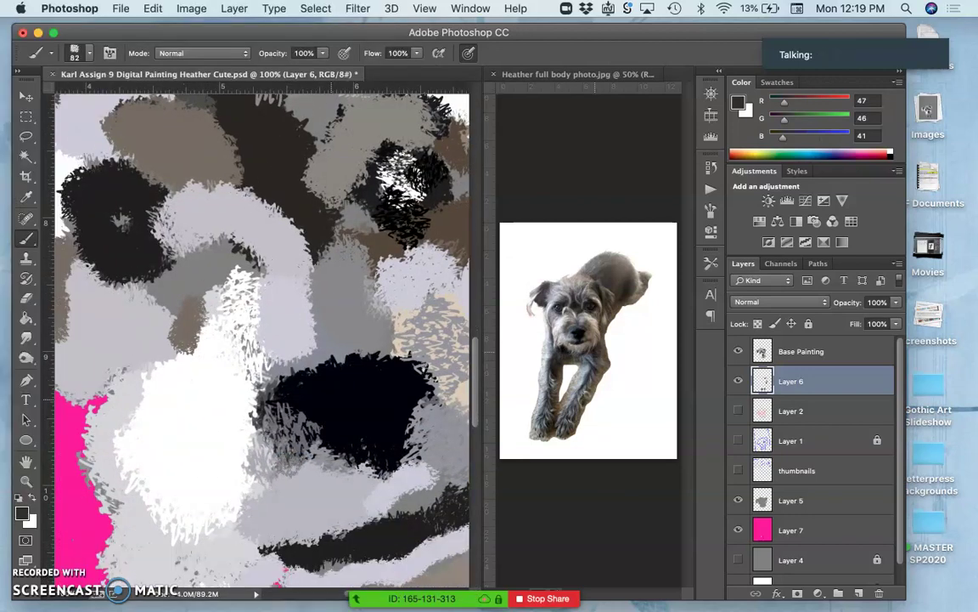
pyautogui.click(287, 422)
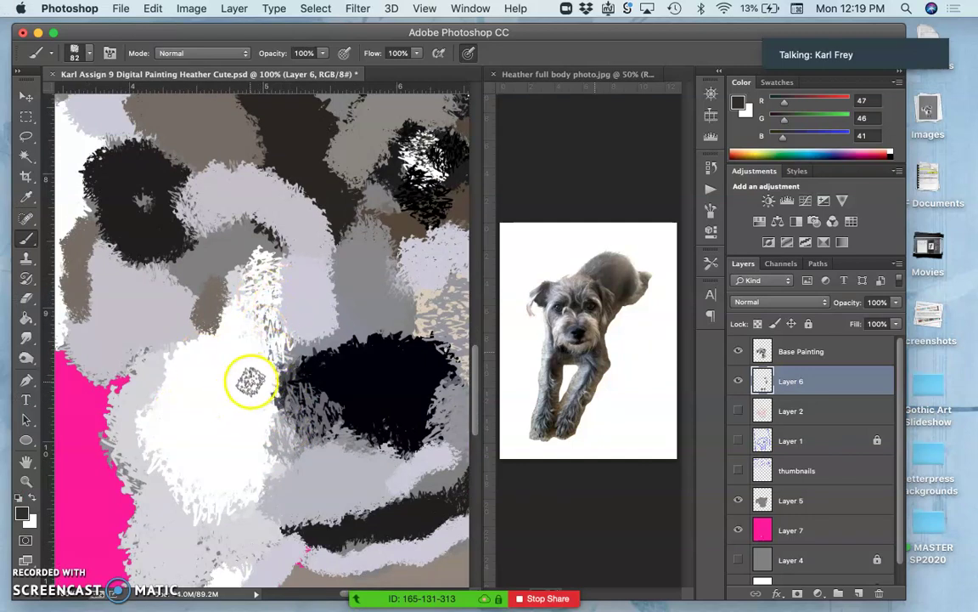
# Sample white from the muzzle and brush it over the pink notch where the cheek meets the muzzle's outer edge
pyautogui.hscroll(6, 349, 323)
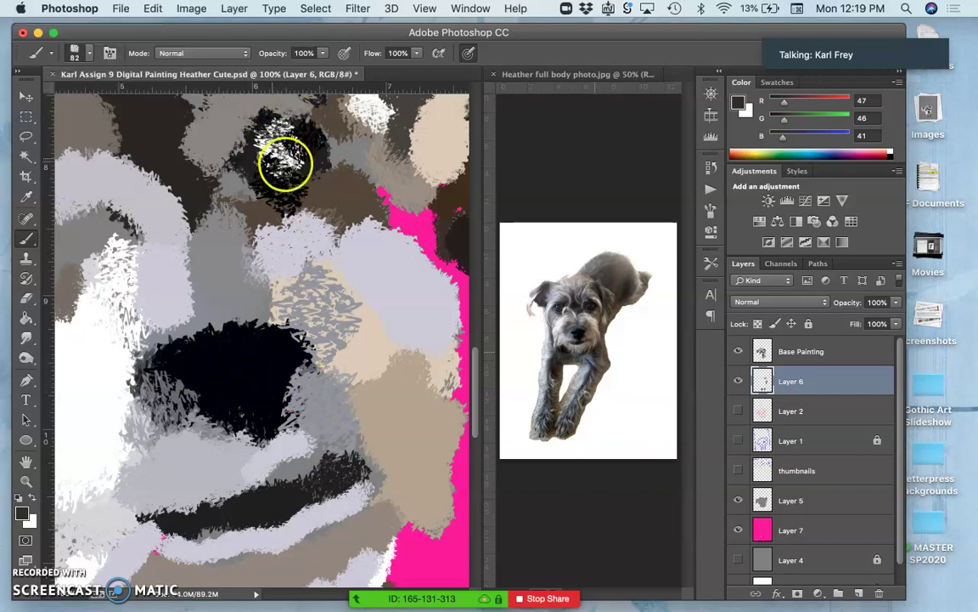
pyautogui.hscroll(-6, 323, 203)
pyautogui.scroll(-4, 323, 203)
pyautogui.hscroll(-2, 344, 247)
pyautogui.scroll(1, 344, 246)
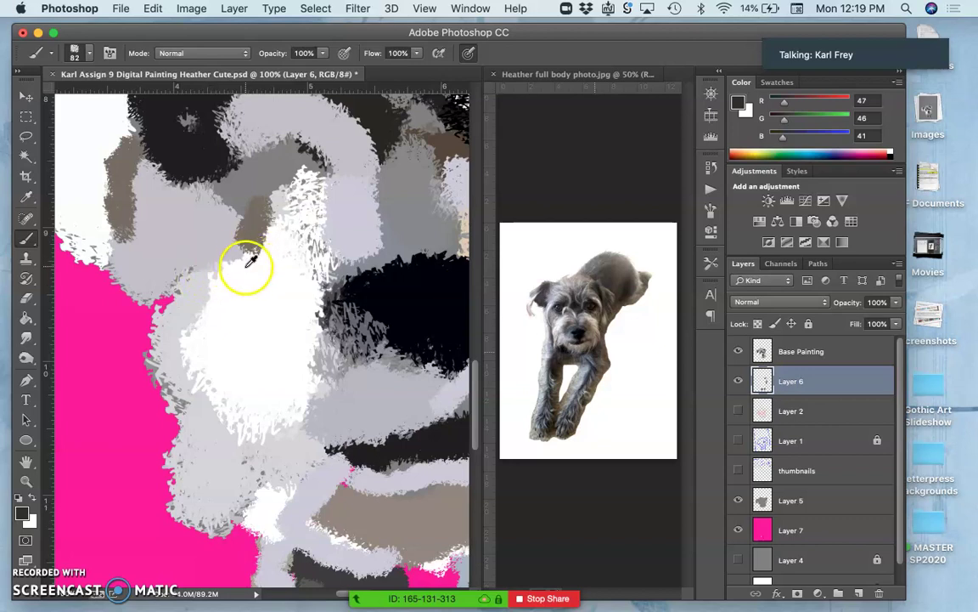
pyautogui.keyDown('alt'); pyautogui.click(242, 271); pyautogui.keyUp('alt')
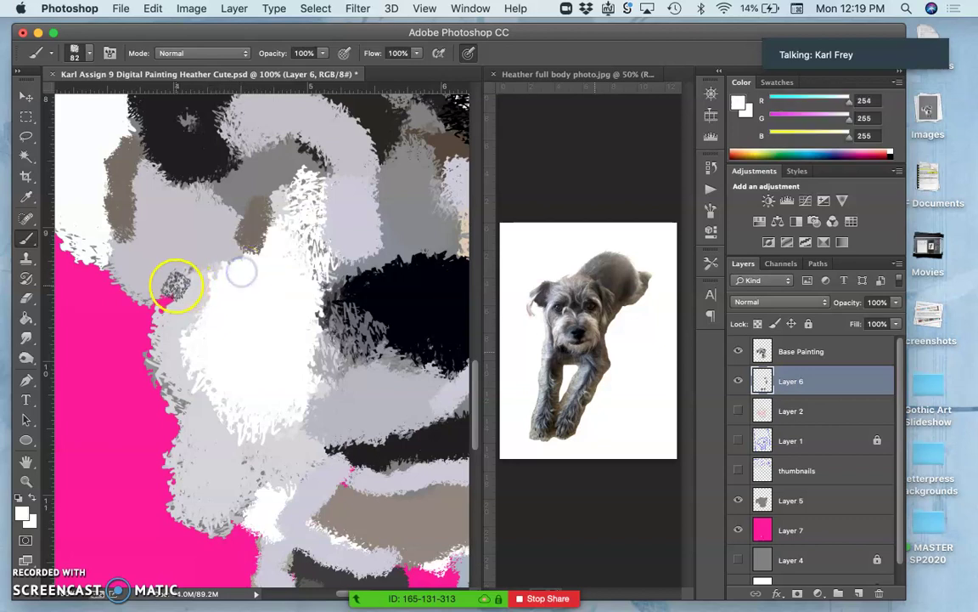
pyautogui.moveTo(175, 283)
pyautogui.mouseDown()
pyautogui.moveTo(150, 343)
pyautogui.moveTo(178, 276)
pyautogui.mouseUp()
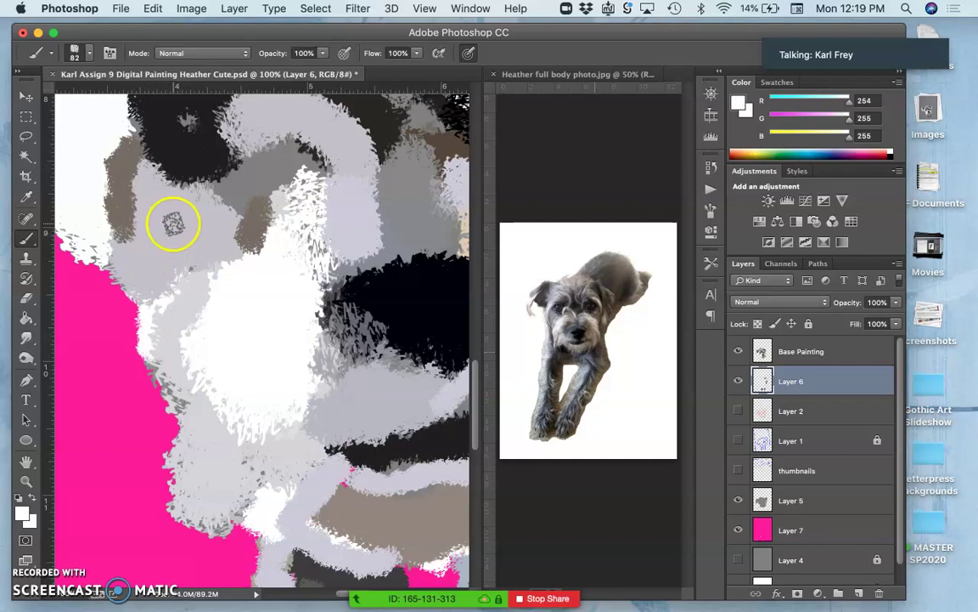
# Sample pale lavender from above the eye and paint it along the outer edge of the white cheek, below the blue-gray ear
pyautogui.hscroll(-3, 147, 231)
pyautogui.scroll(2, 148, 230)
pyautogui.scroll(3, 146, 229)
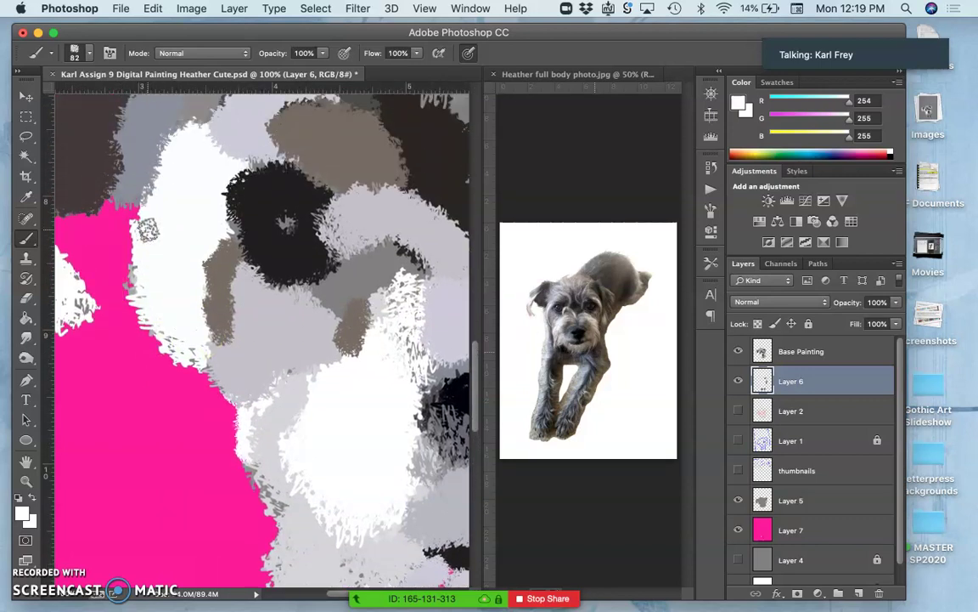
pyautogui.keyDown('alt'); pyautogui.click(227, 127); pyautogui.keyUp('alt')
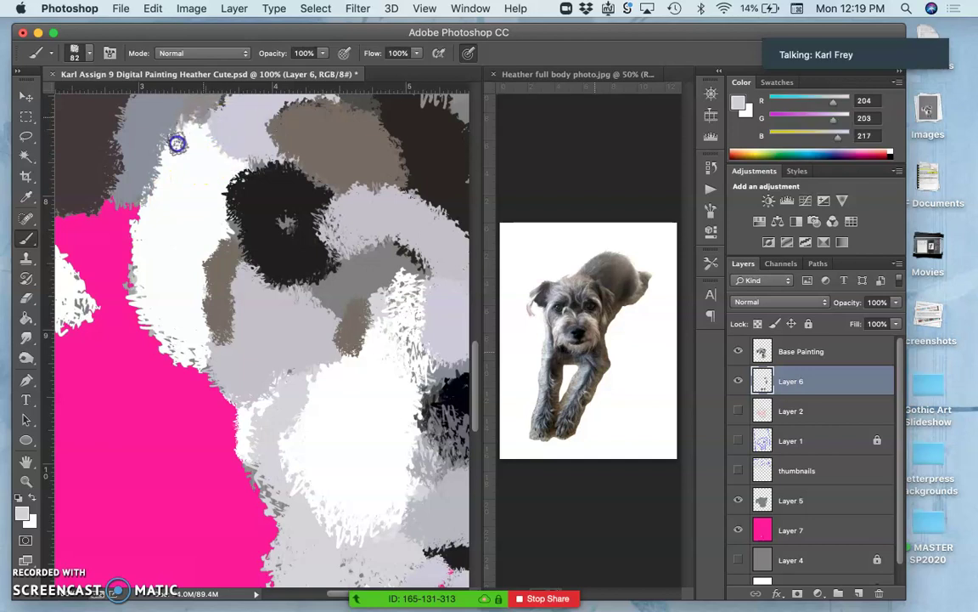
pyautogui.moveTo(176, 143)
pyautogui.mouseDown()
pyautogui.moveTo(149, 192)
pyautogui.moveTo(172, 134)
pyautogui.moveTo(140, 196)
pyautogui.moveTo(144, 187)
pyautogui.moveTo(126, 251)
pyautogui.moveTo(121, 211)
pyautogui.mouseUp()
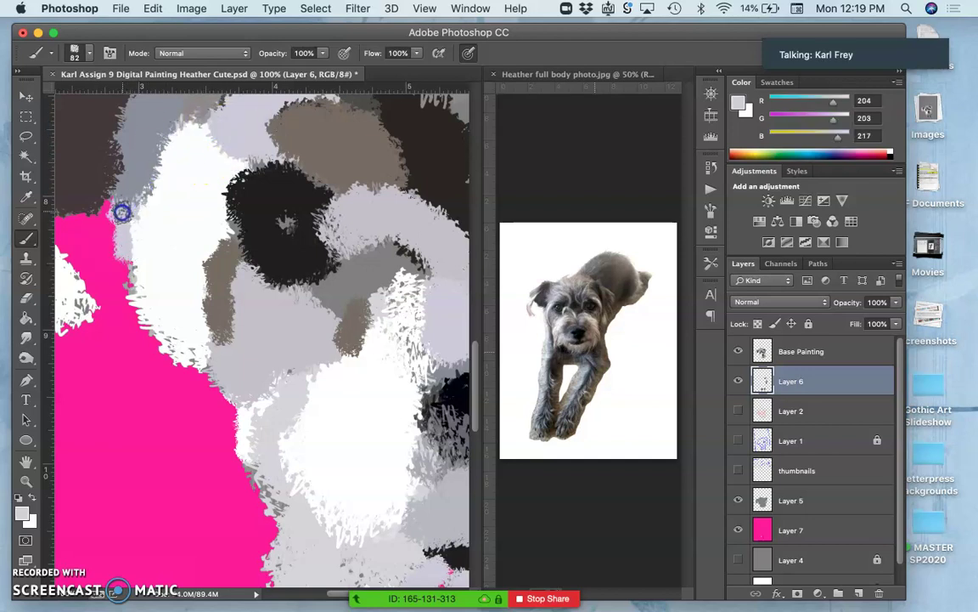
pyautogui.scroll(6, 201, 232)
pyautogui.hscroll(6, 201, 232)
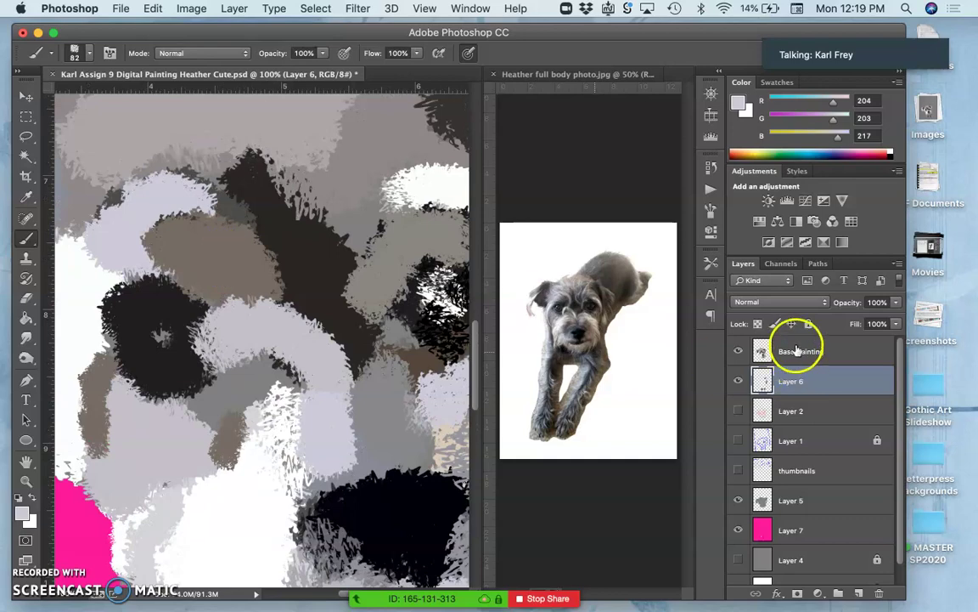
# Toggle Base Painting and Layer 6 off and on to compare the gap-filling strokes with the full painting, leaving both layers shown
pyautogui.click(738, 350)
pyautogui.click(738, 351)
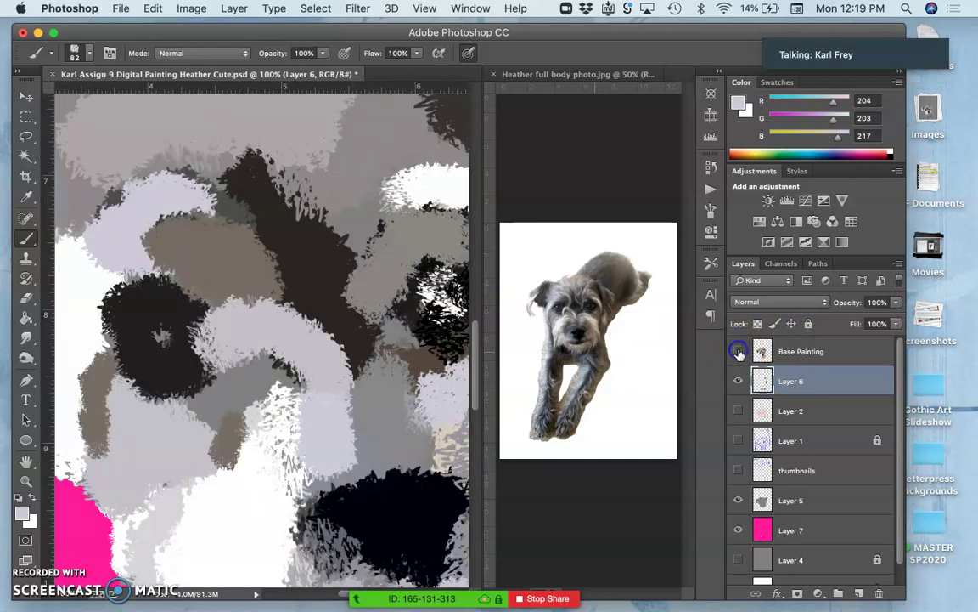
pyautogui.click(739, 350)
pyautogui.press('super+minus')
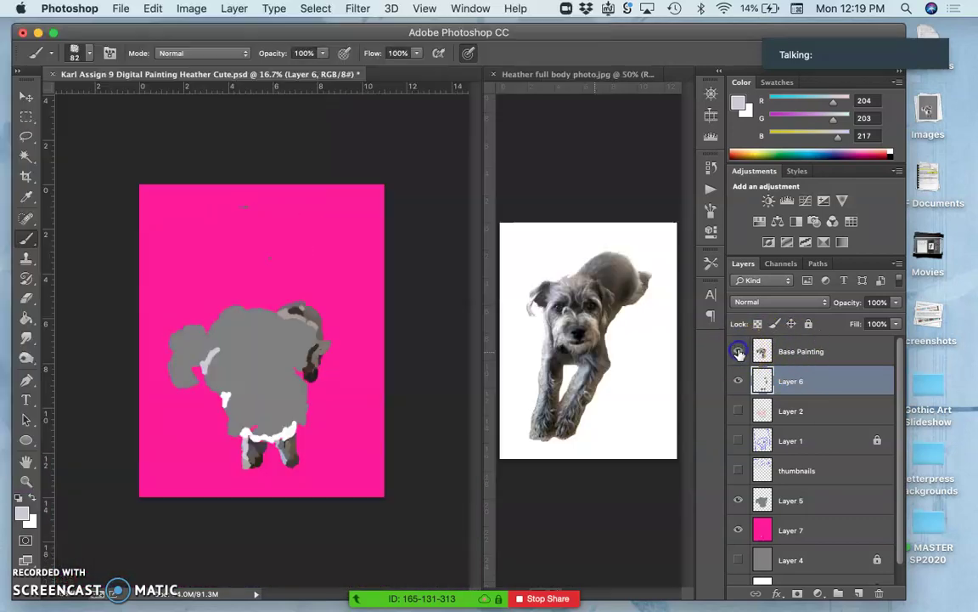
pyautogui.click(738, 351)
pyautogui.click(738, 351)
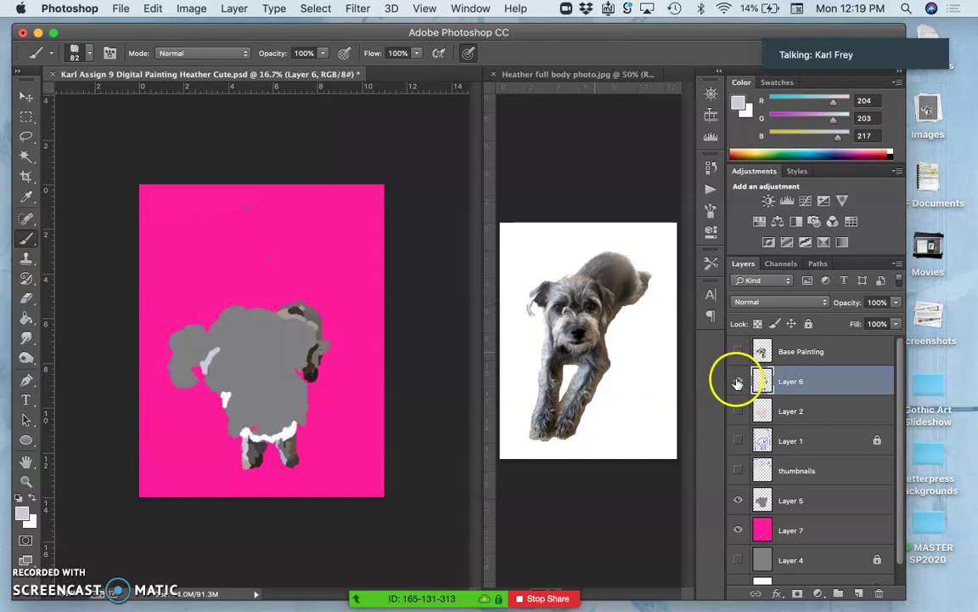
pyautogui.click(737, 382)
pyautogui.click(737, 381)
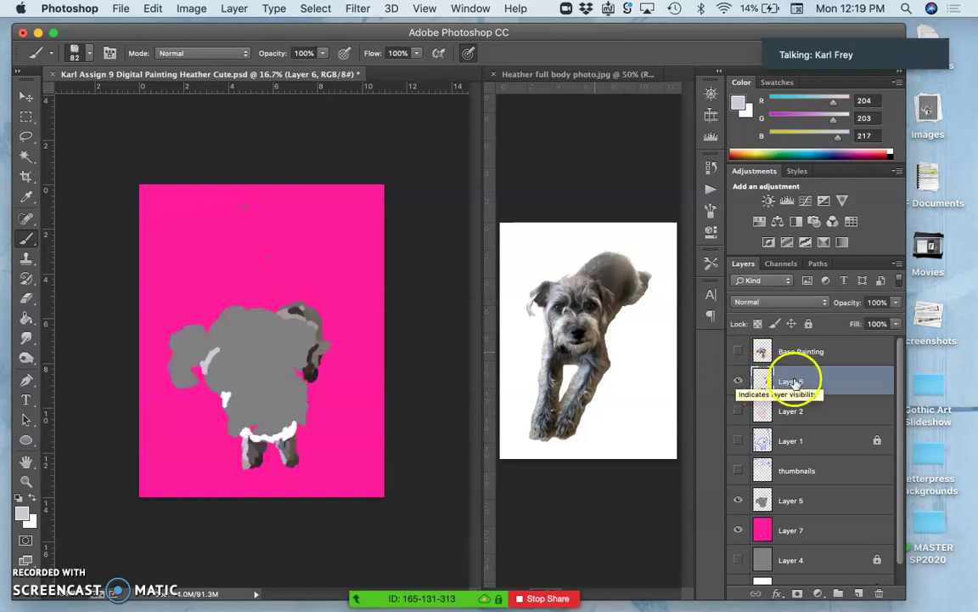
pyautogui.click(738, 351)
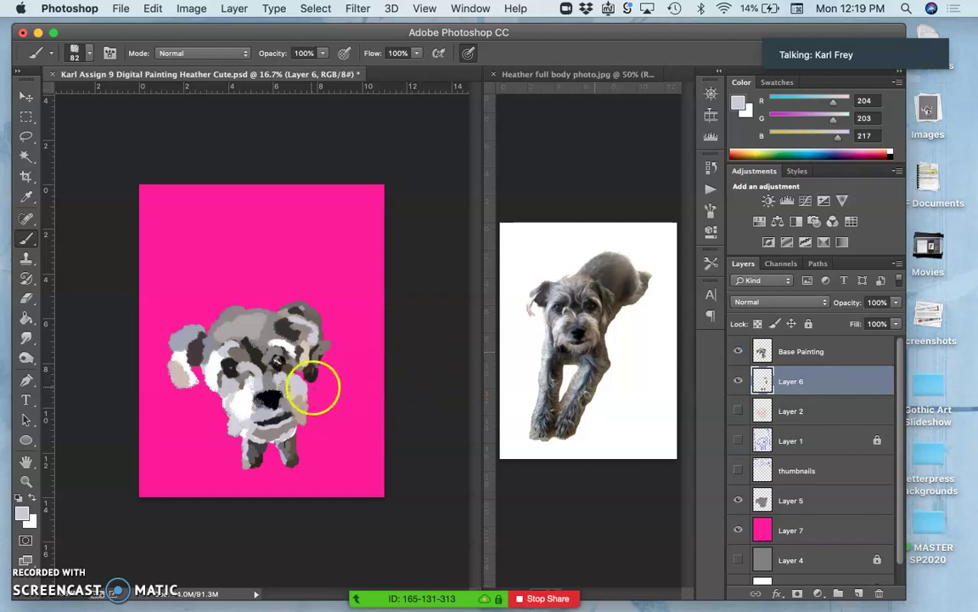
# Fill the pink gap between the cheek and the dark ear tip, using gray sampled near the brow and dark brown from the ear
pyautogui.press('super+plus')
pyautogui.press('super+plus')
pyautogui.press('super+equal')
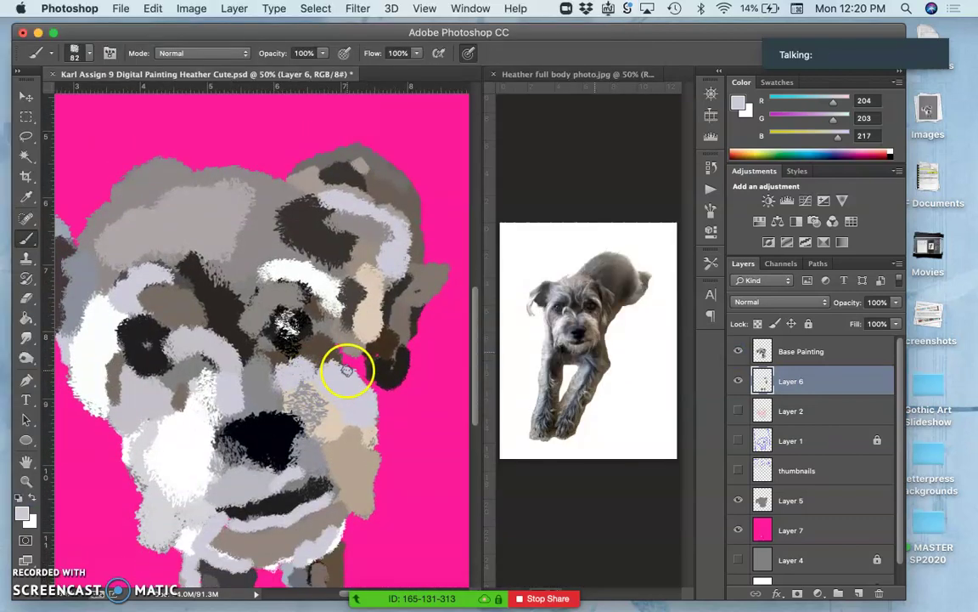
pyautogui.keyDown('alt'); pyautogui.click(337, 270); pyautogui.keyUp('alt')
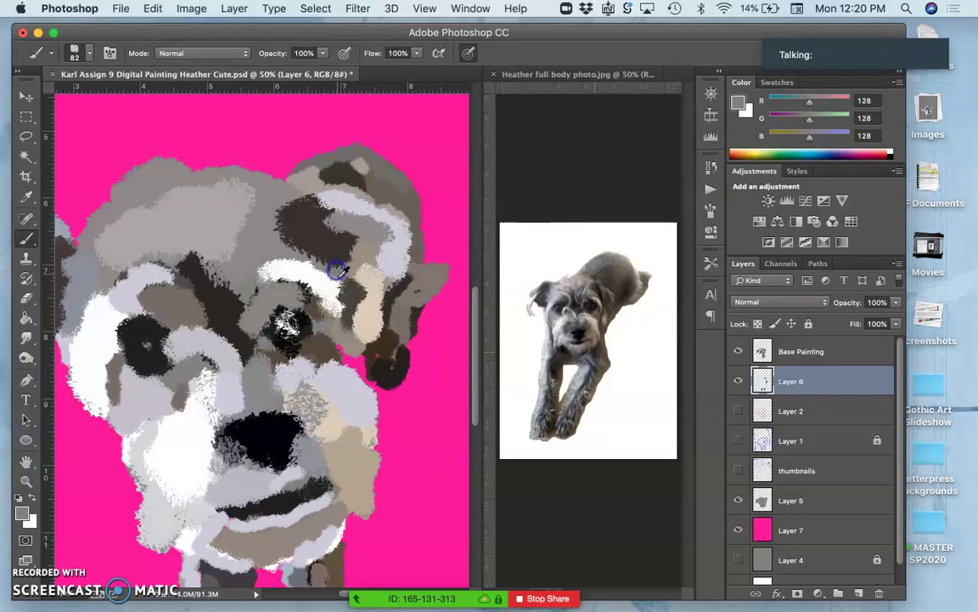
pyautogui.keyDown('alt'); pyautogui.click(384, 350); pyautogui.keyUp('alt')
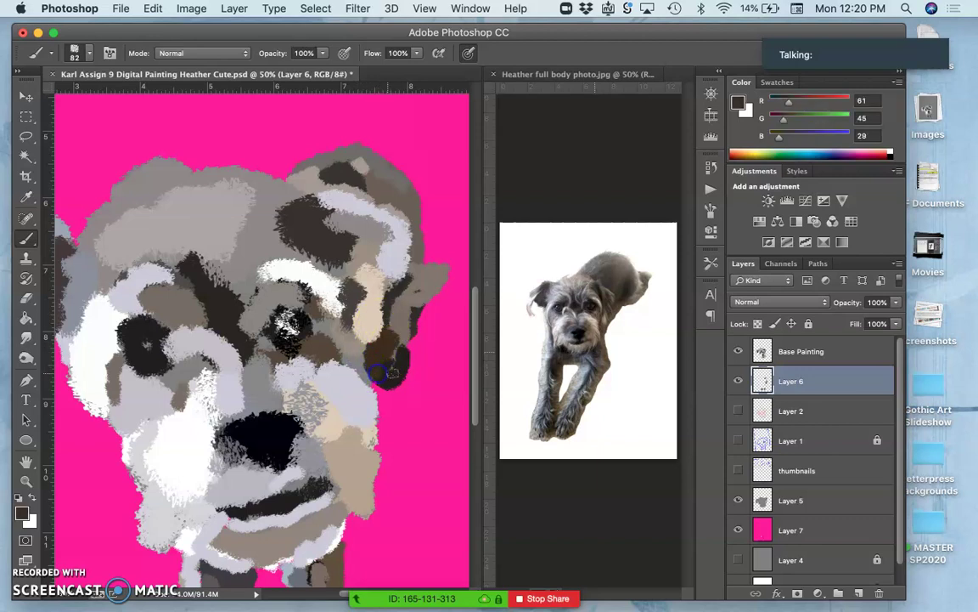
pyautogui.scroll(-2, 409, 300)
pyautogui.hscroll(-2, 408, 300)
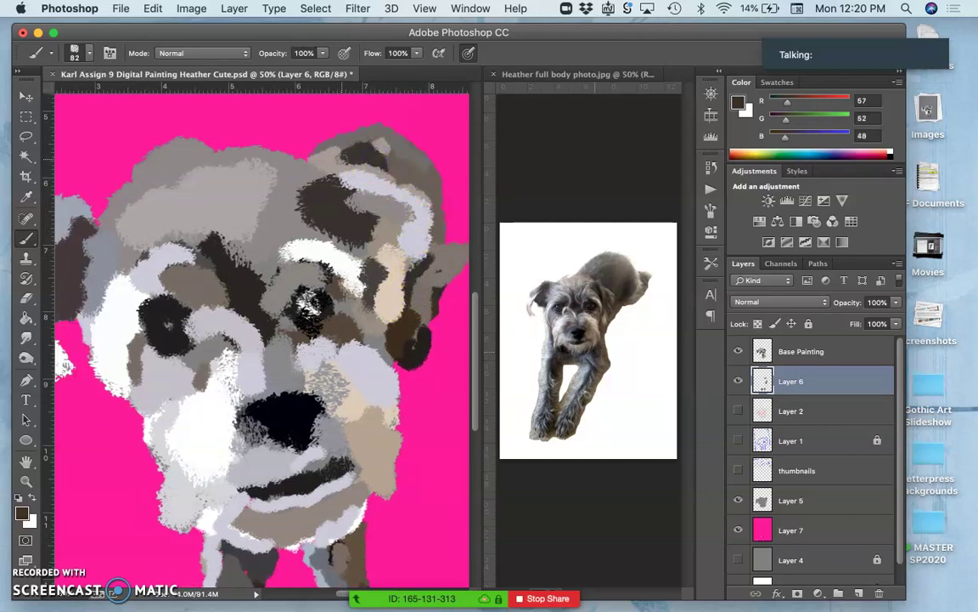
# Brush dark brown into the pink gap at the top of the leg with the lavender edge, just beneath the chin
pyautogui.scroll(-2, 332, 263)
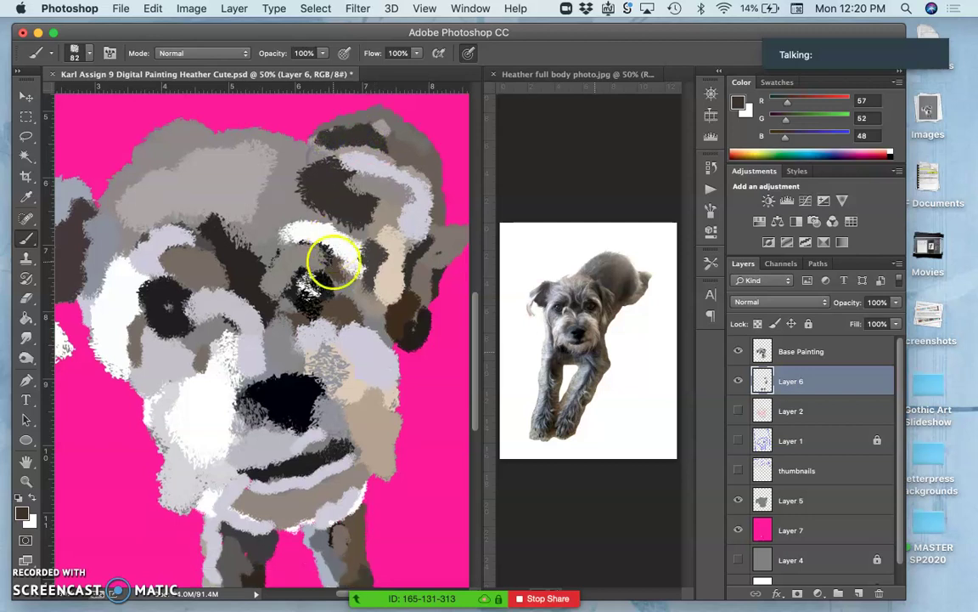
pyautogui.moveTo(240, 277); pyautogui.dragTo(233, 276)
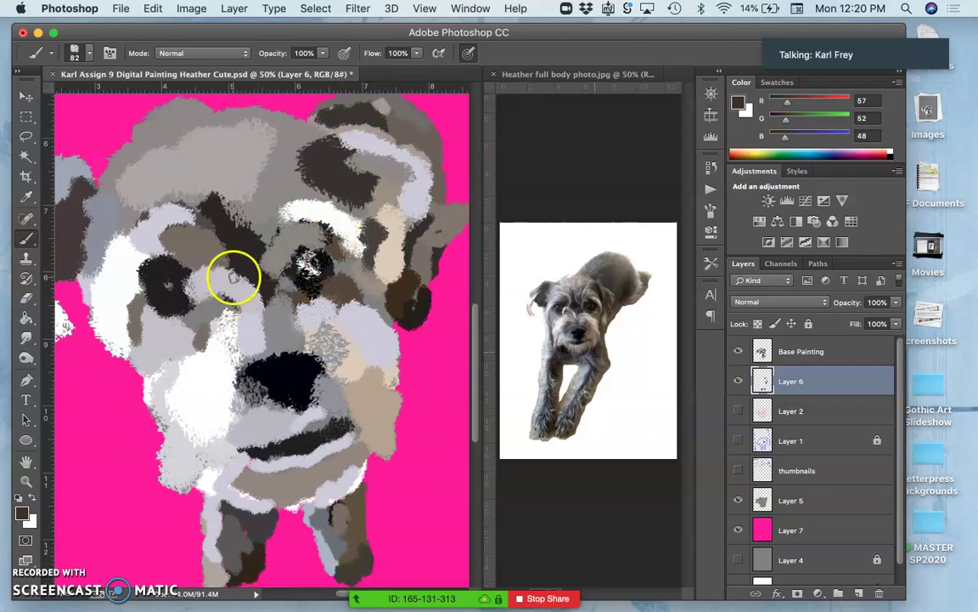
pyautogui.scroll(-4, 286, 350)
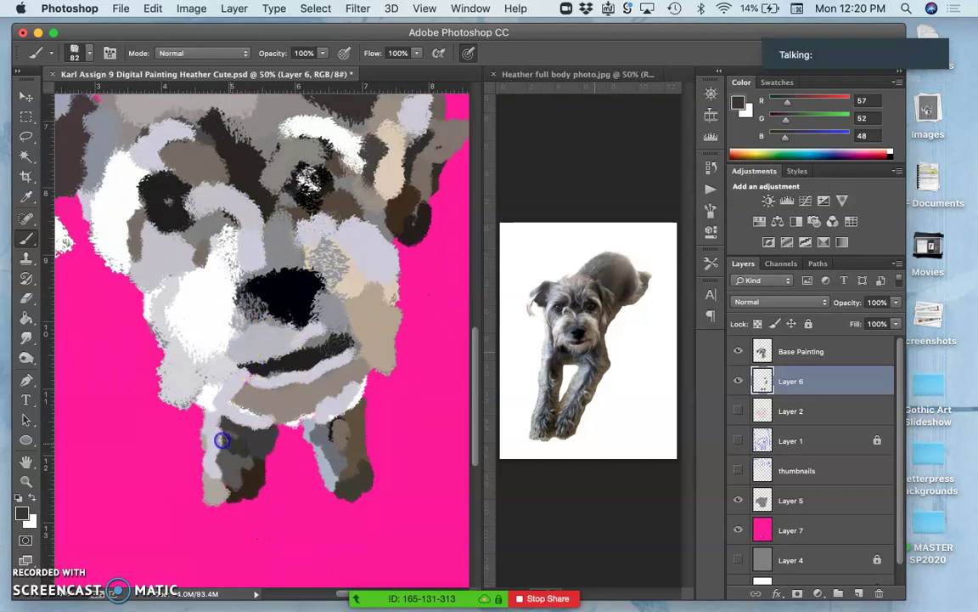
pyautogui.moveTo(220, 429)
pyautogui.mouseDown()
pyautogui.moveTo(271, 427)
pyautogui.moveTo(240, 406)
pyautogui.moveTo(246, 363)
pyautogui.mouseUp()
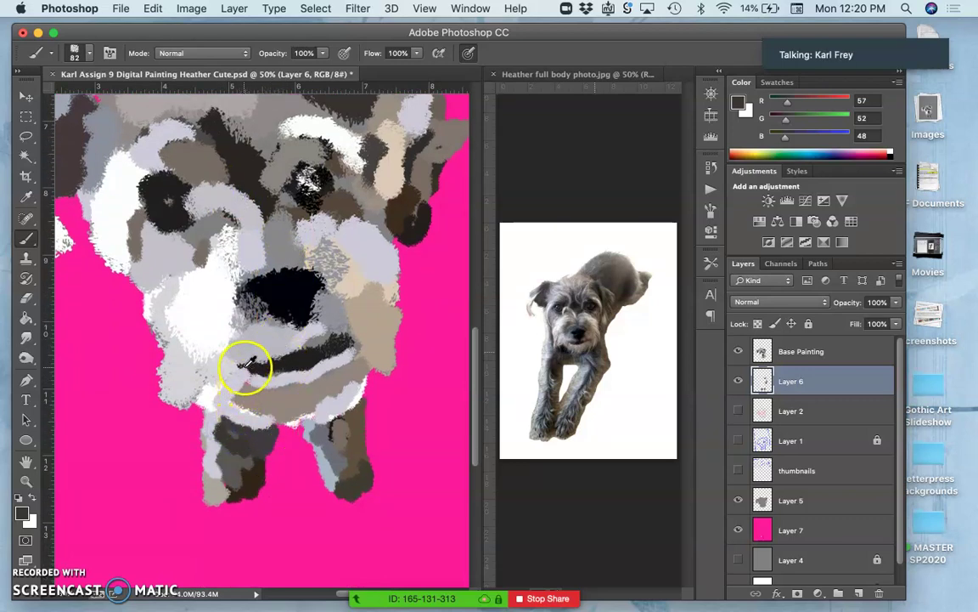
# Sample light gray from beside the mouth corner and brush it over the pink specks below that corner
pyautogui.keyDown('alt'); pyautogui.click(231, 358); pyautogui.keyUp('alt')
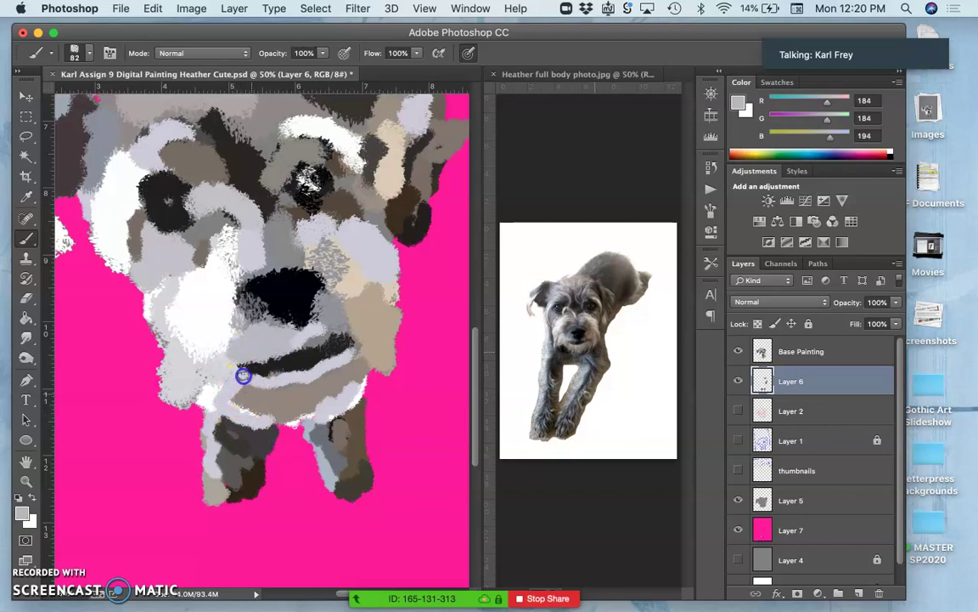
pyautogui.scroll(4, 282, 286)
pyautogui.hscroll(-4, 282, 286)
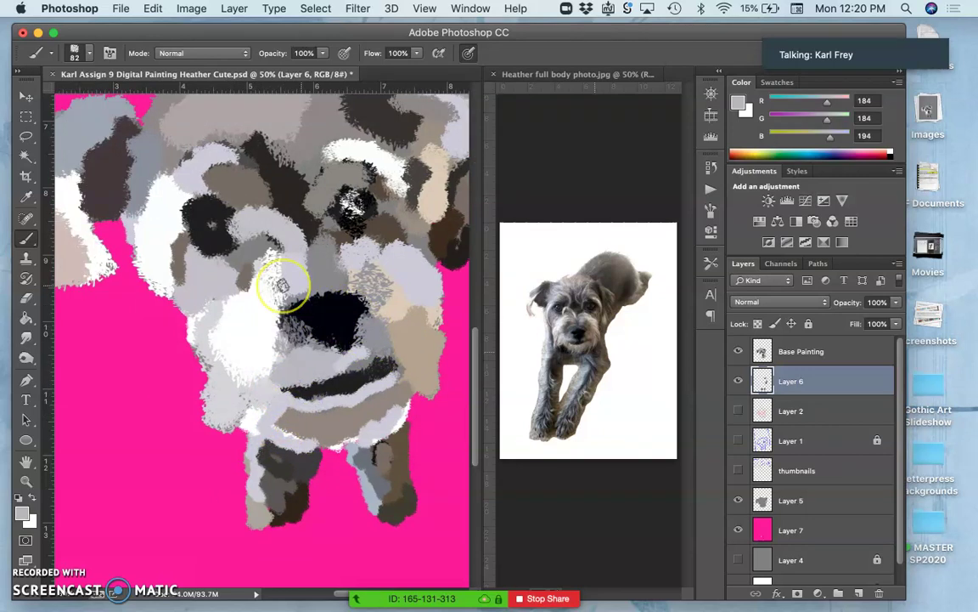
pyautogui.hscroll(-1, 283, 287)
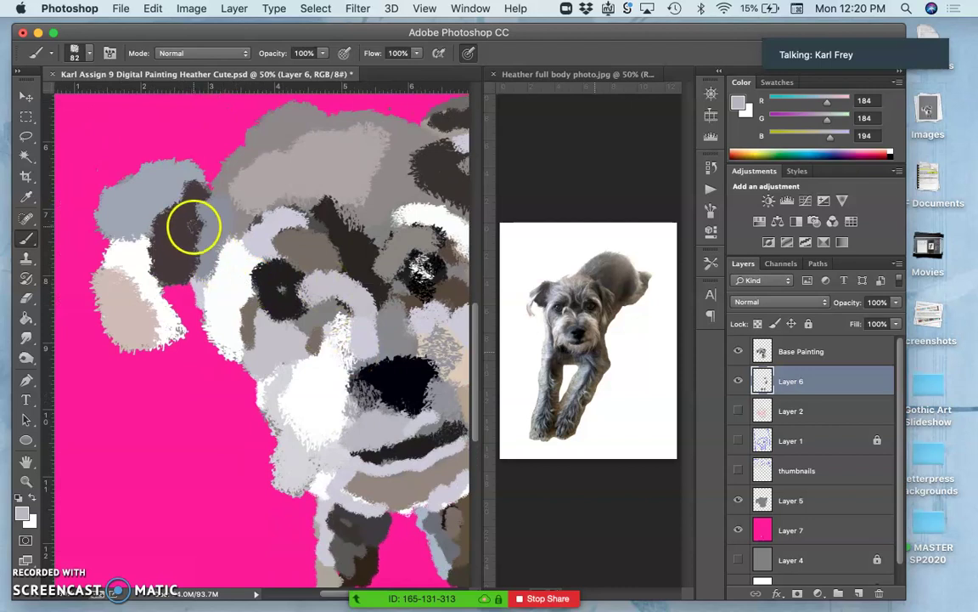
# Brush white and pale pinkish beige, both sampled from the ear flap with the blue-gray top, along that ear's outer edge
pyautogui.keyDown('alt'); pyautogui.click(145, 243); pyautogui.keyUp('alt')
pyautogui.moveTo(145, 242); pyautogui.dragTo(143, 242)
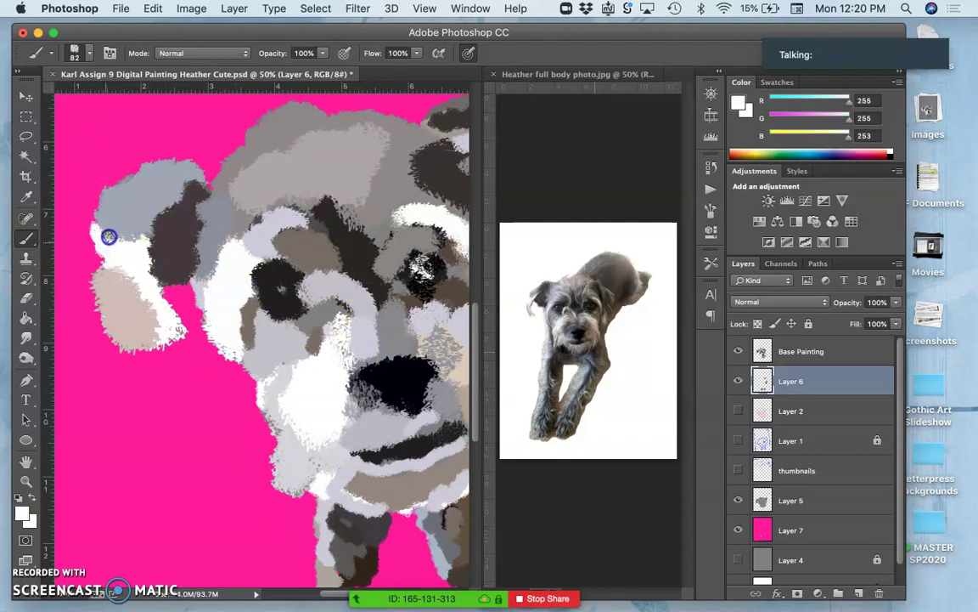
pyautogui.keyDown('alt'); pyautogui.click(108, 290); pyautogui.keyUp('alt')
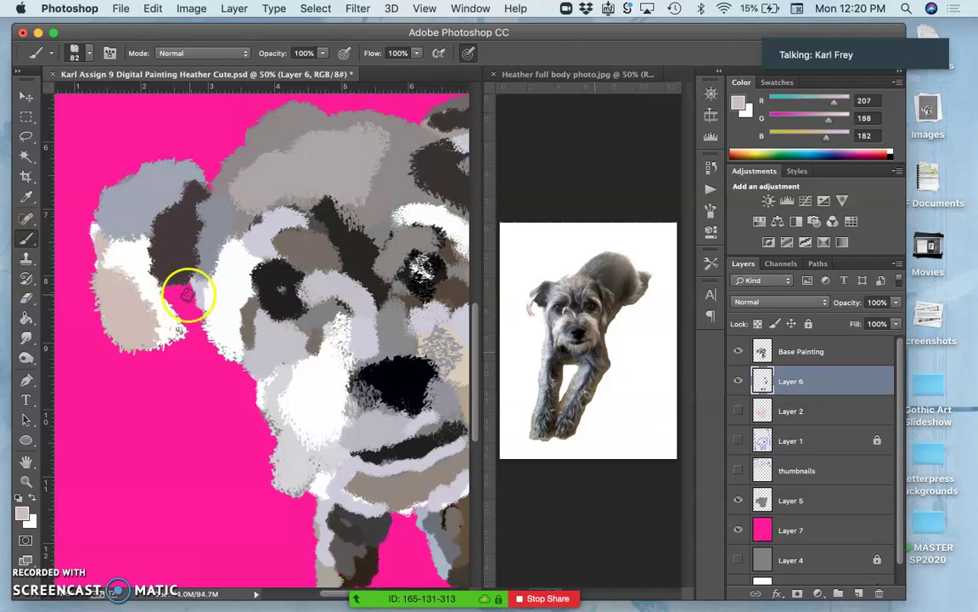
# Brush black sampled from the eye with white highlights behind the nearby dark ear patch and onto that ear's tip
pyautogui.hscroll(4, 187, 293)
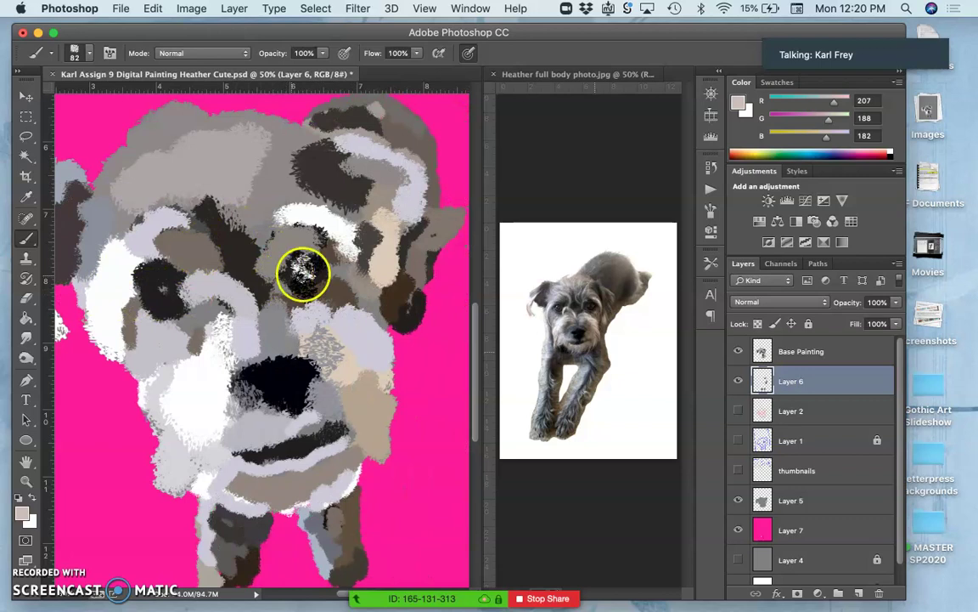
pyautogui.keyDown('alt'); pyautogui.click(304, 276); pyautogui.keyUp('alt')
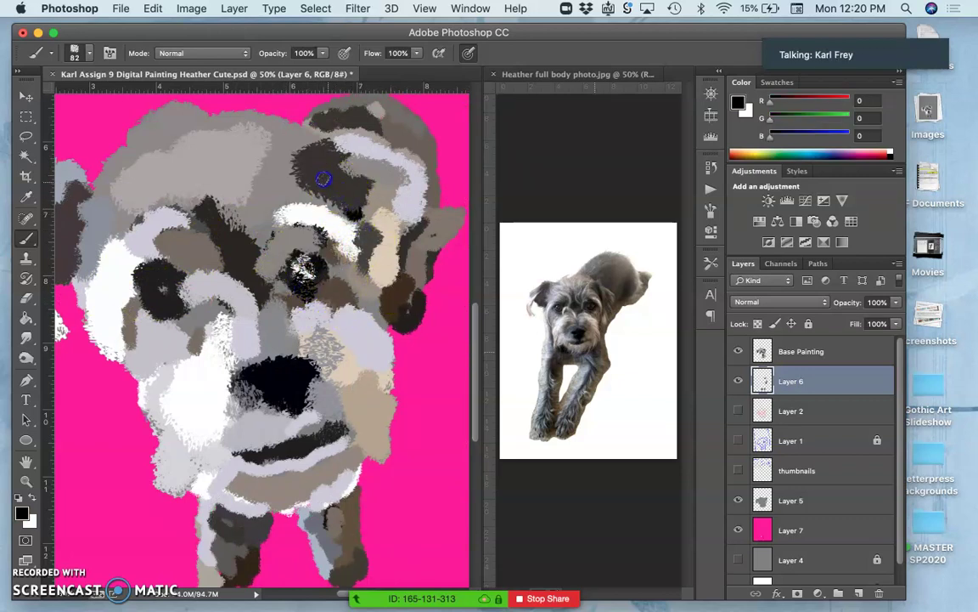
pyautogui.click(388, 293)
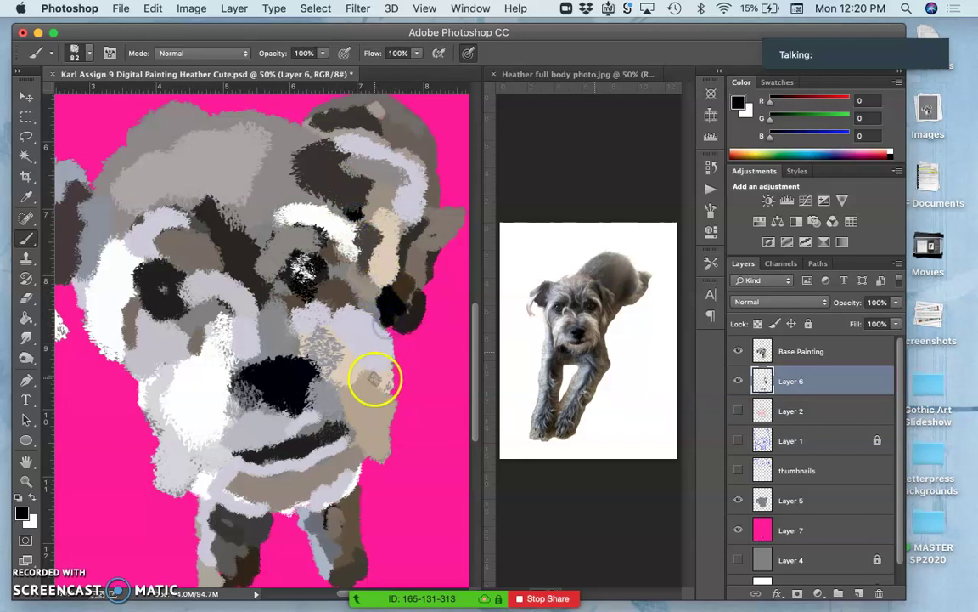
pyautogui.moveTo(374, 379)
pyautogui.mouseDown()
pyautogui.moveTo(372, 397)
pyautogui.moveTo(370, 378)
pyautogui.mouseUp()
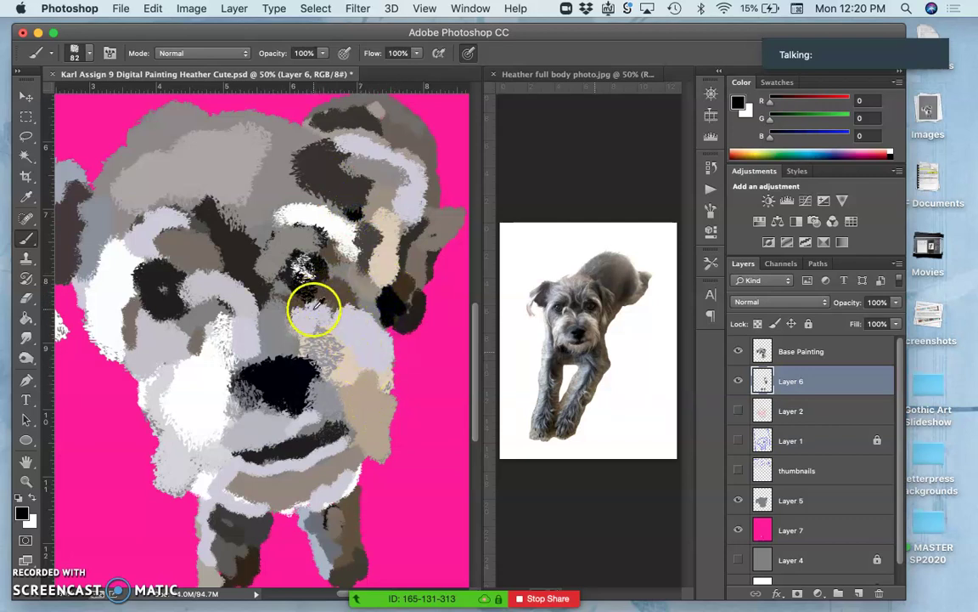
# Sample light lavender gray from the arc above the muzzle and brush it into the gaps around the solid dark eye
pyautogui.scroll(-3, 314, 308)
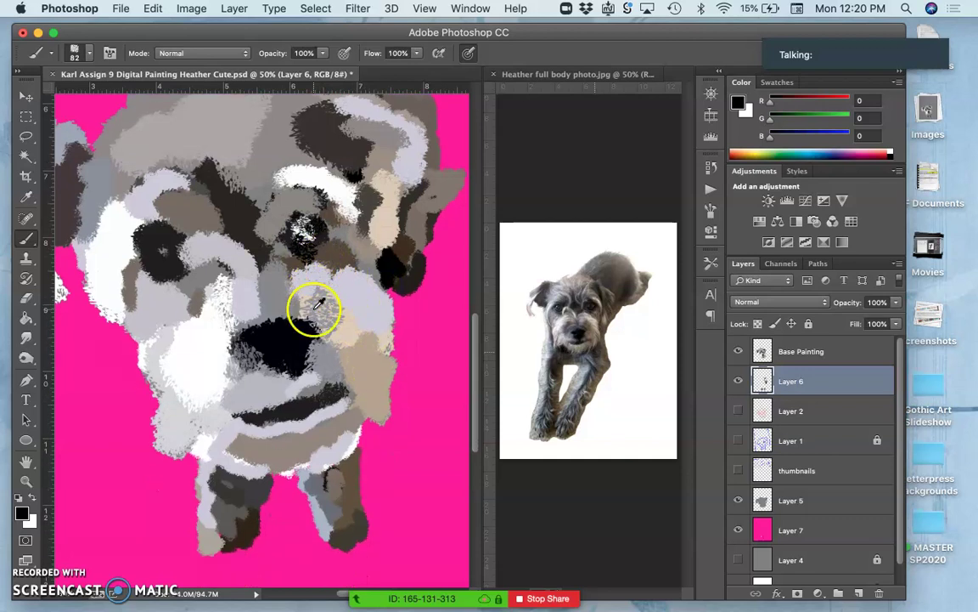
pyautogui.keyDown('alt'); pyautogui.click(203, 251); pyautogui.keyUp('alt')
pyautogui.click(149, 228)
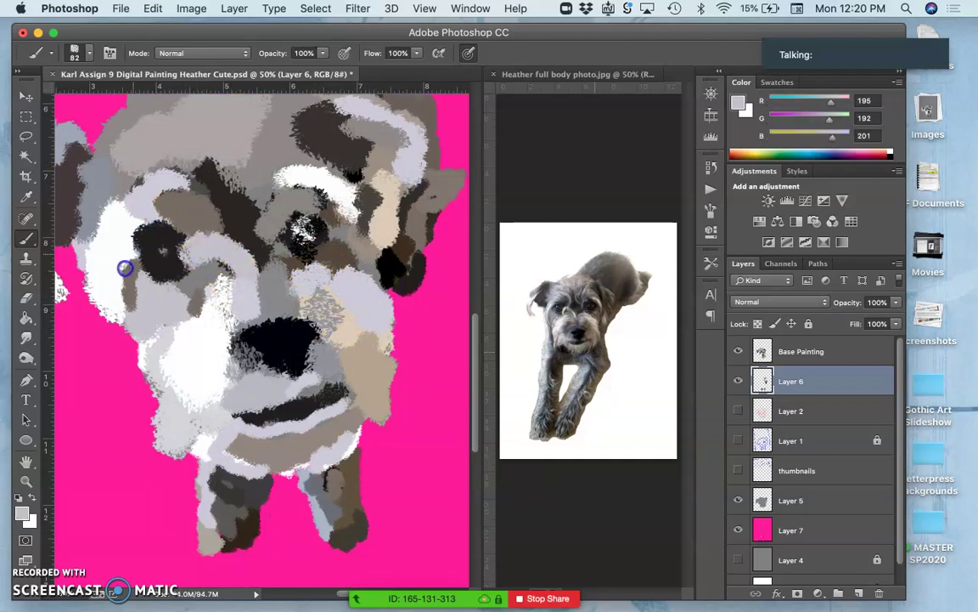
# Cover the pink specks beneath the chin with sampled white, and brush gray sampled from the leg over both leg bottoms
pyautogui.scroll(-3, 228, 351)
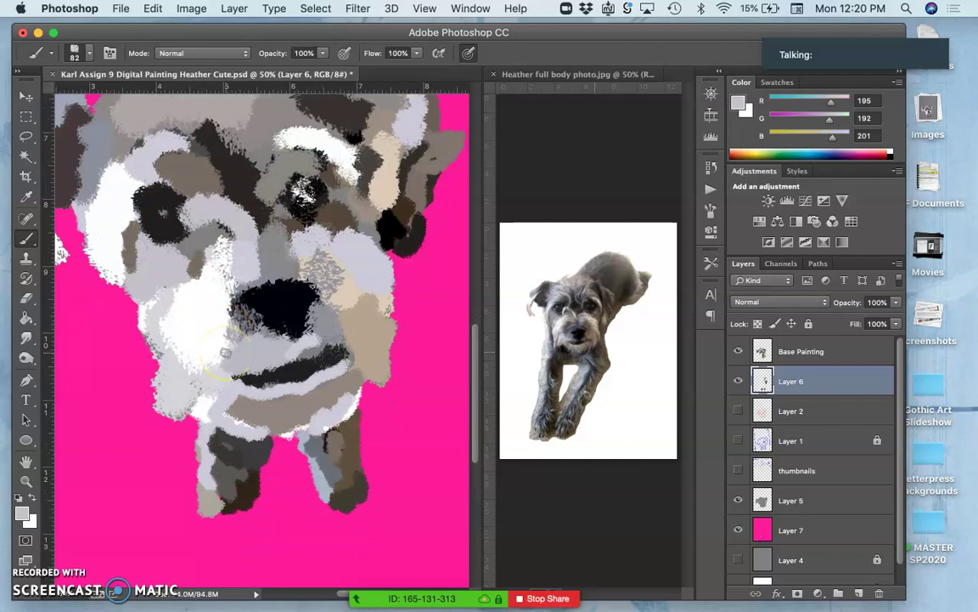
pyautogui.moveTo(327, 466); pyautogui.dragTo(308, 425)
pyautogui.keyDown('alt'); pyautogui.click(289, 435); pyautogui.keyUp('alt')
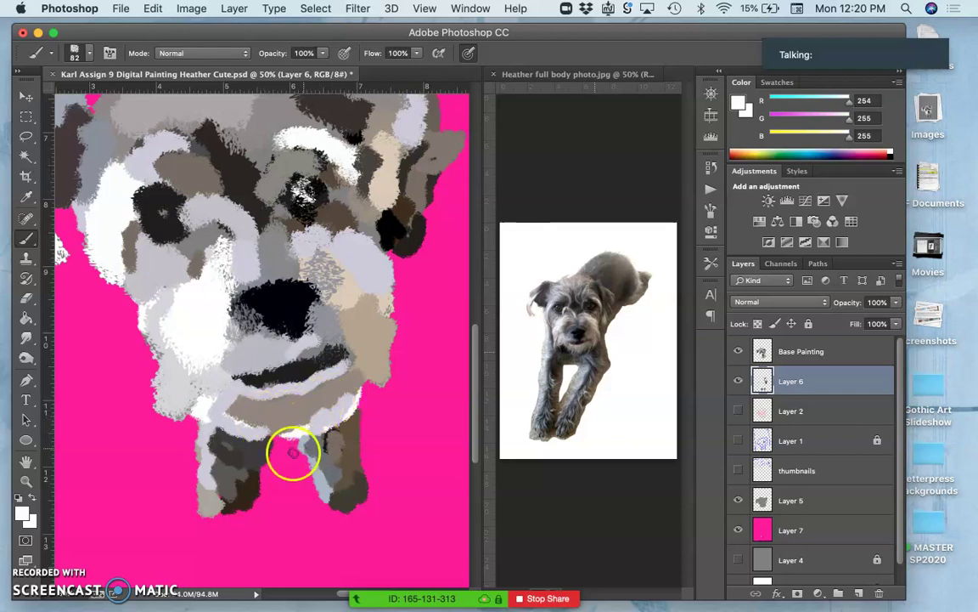
pyautogui.keyDown('alt'); pyautogui.click(339, 476); pyautogui.keyUp('alt')
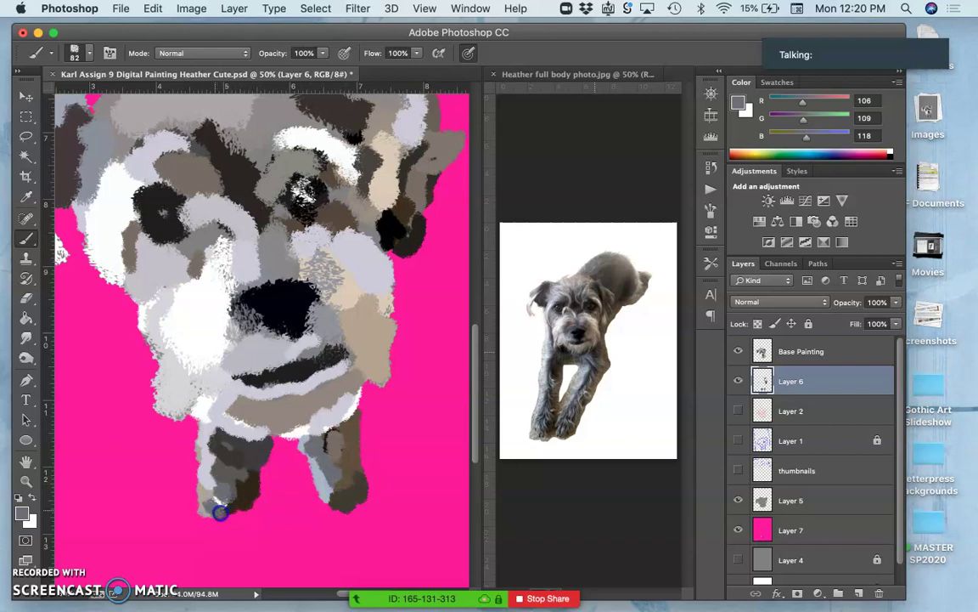
pyautogui.click(340, 499)
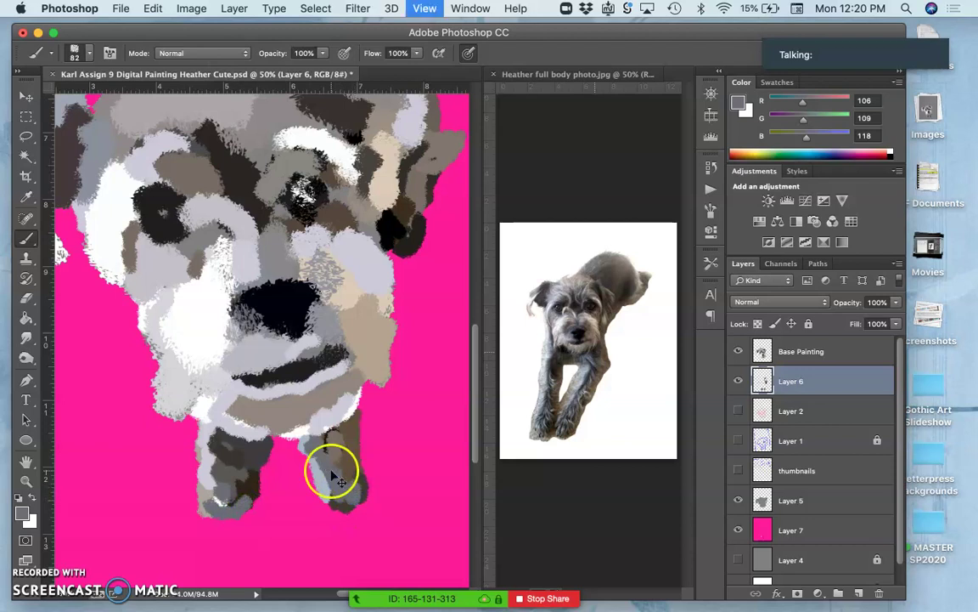
# Hide Layer 6 and Base Painting to isolate the strokes on Layer 5, toggling Layer 5 off and on to check them
pyautogui.press('super+minus')
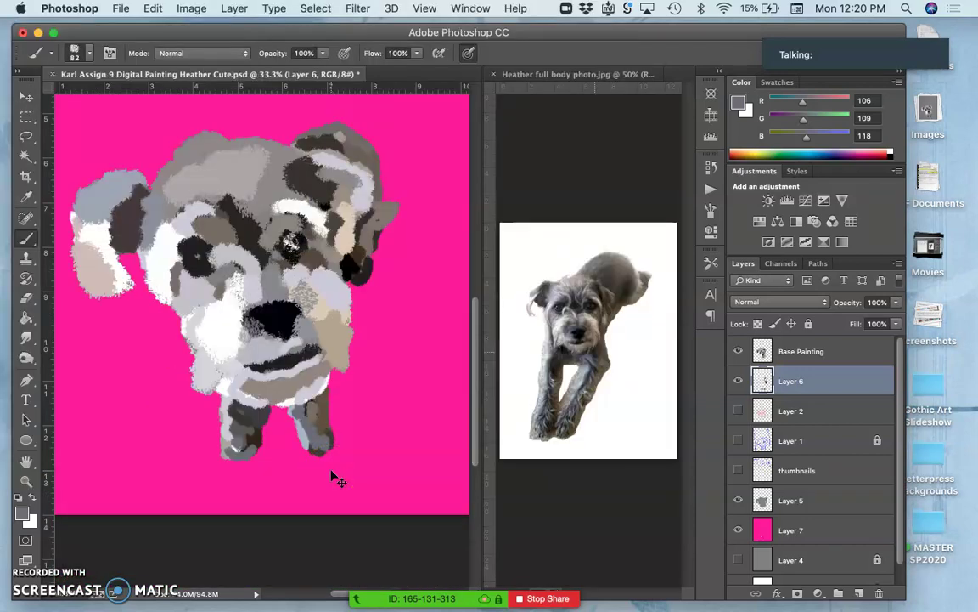
pyautogui.click(737, 382)
pyautogui.click(738, 382)
pyautogui.click(737, 382)
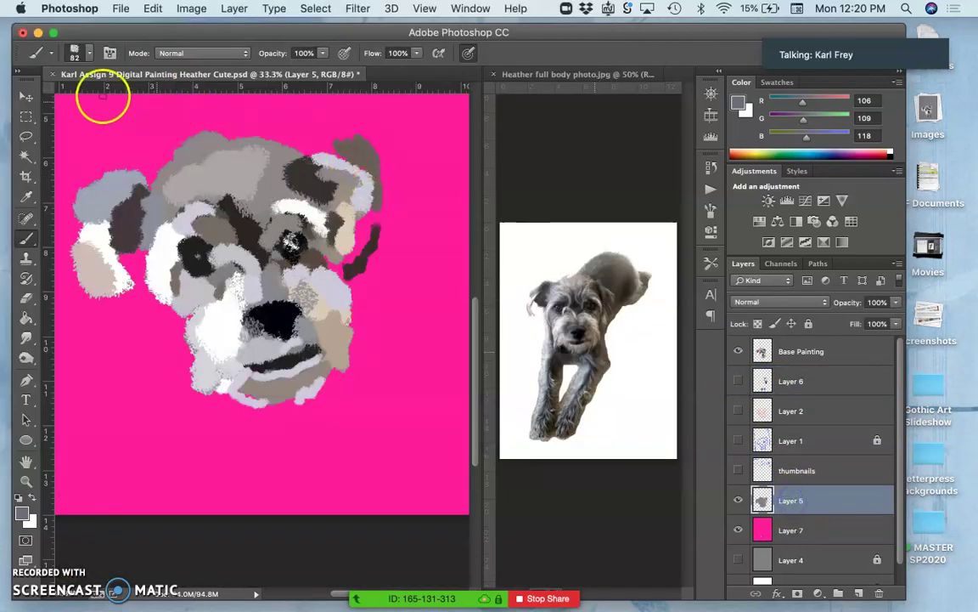
pyautogui.click(26, 133)
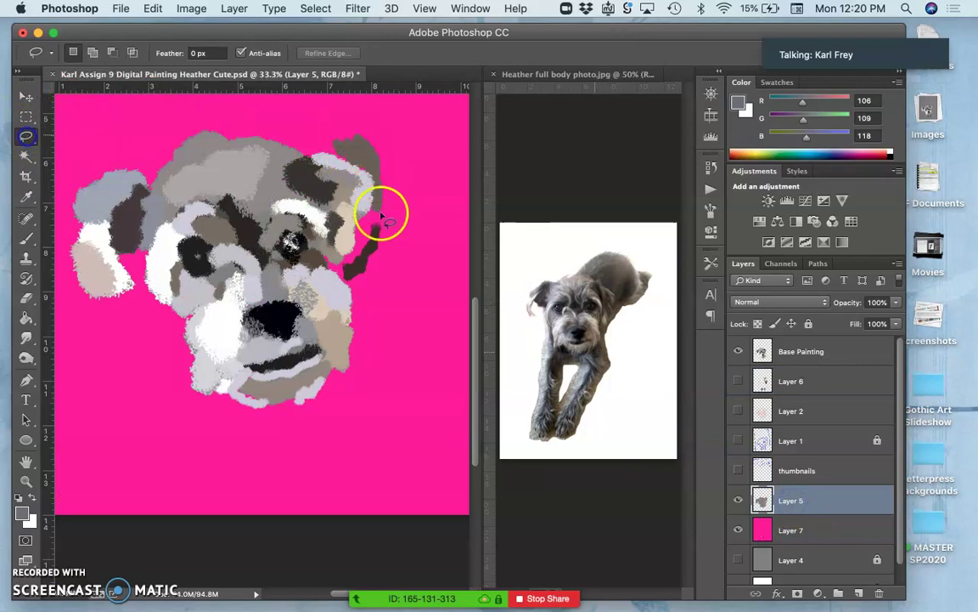
pyautogui.click(737, 351)
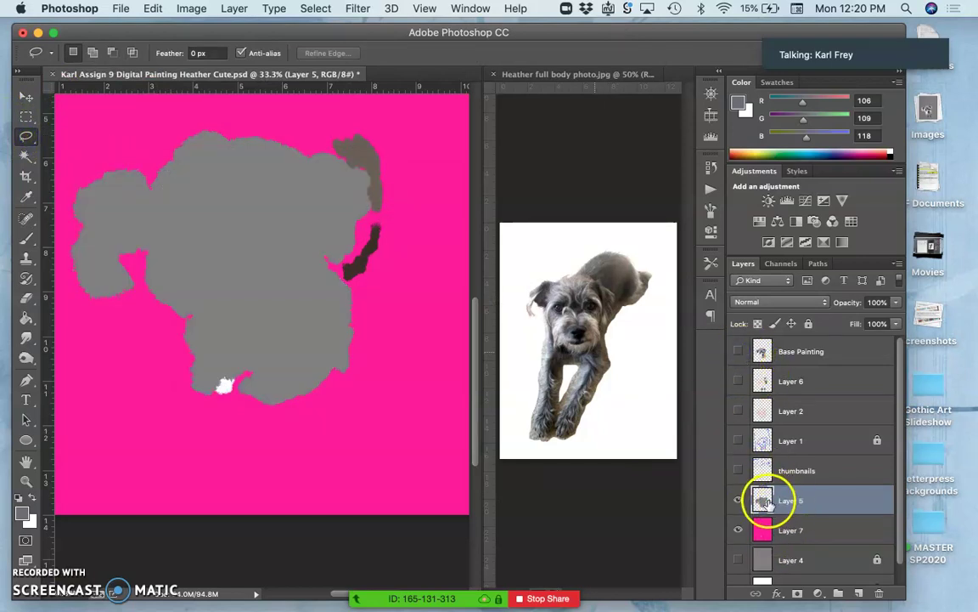
pyautogui.click(737, 501)
pyautogui.click(738, 503)
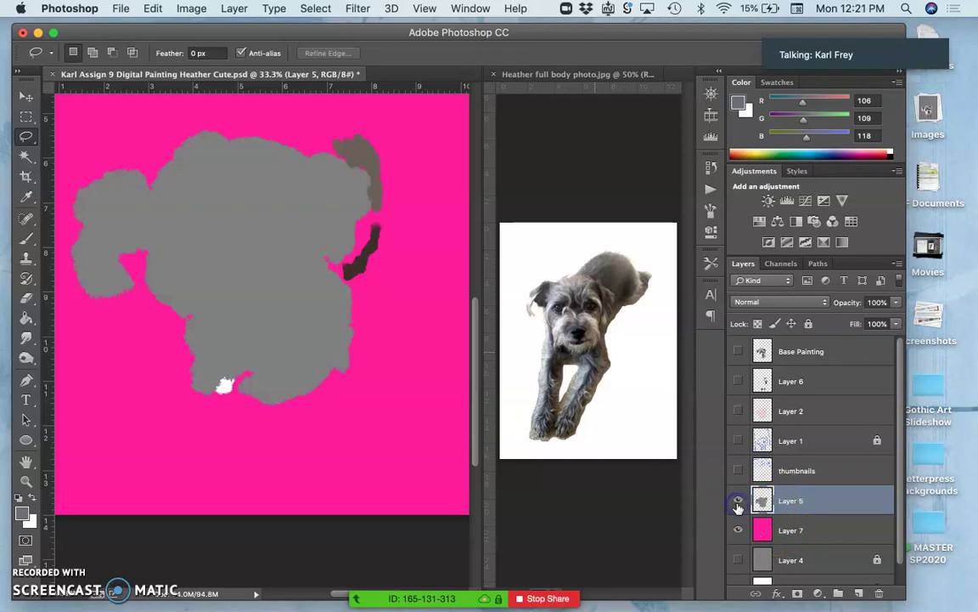
# Delete Layer 7, the solid pink background layer
pyautogui.click(737, 529)
pyautogui.click(737, 529)
pyautogui.click(798, 531)
pyautogui.press('Delete')
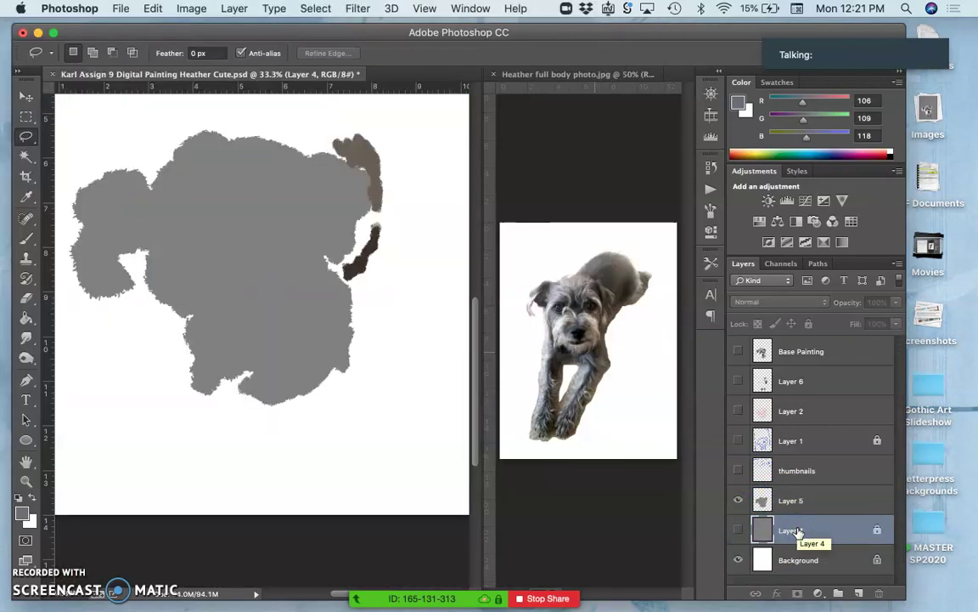
pyautogui.click(738, 501)
pyautogui.click(739, 501)
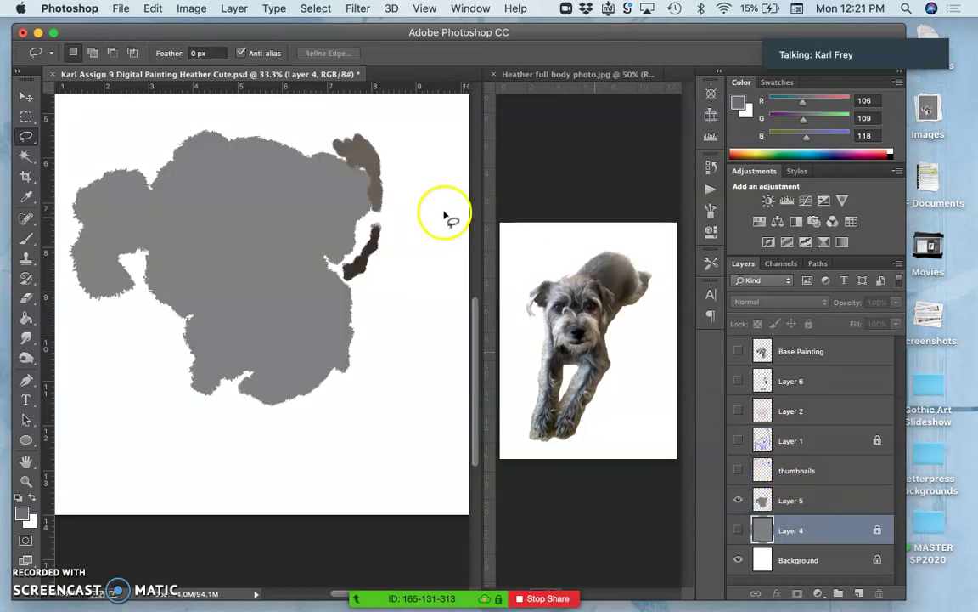
pyautogui.moveTo(356, 122); pyautogui.dragTo(330, 143)
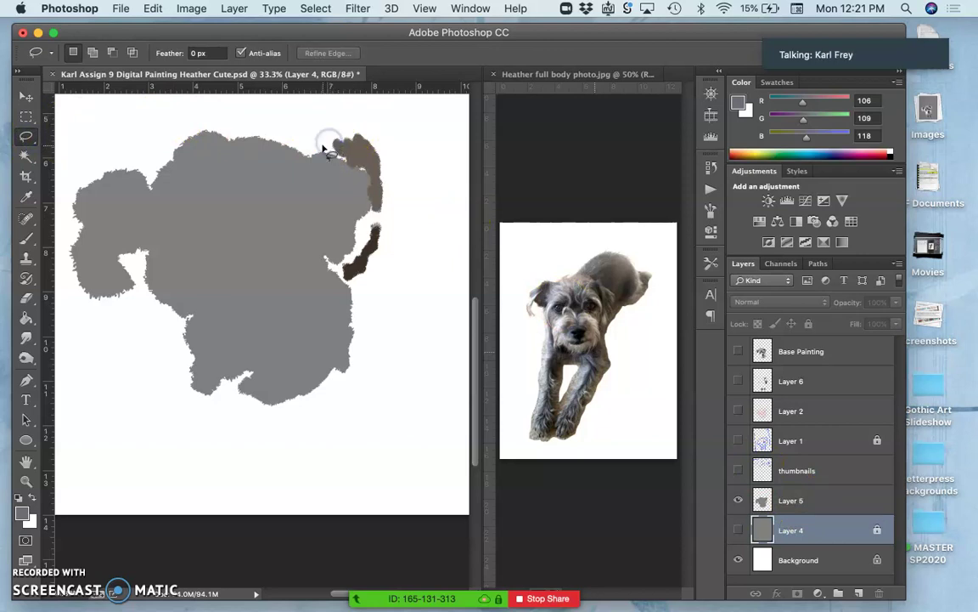
# Select the two stray brown ear strokes on Layer 5 with the Magic Wand and cut them from the gray silhouette layer
pyautogui.click(25, 156)
pyautogui.click(363, 153)
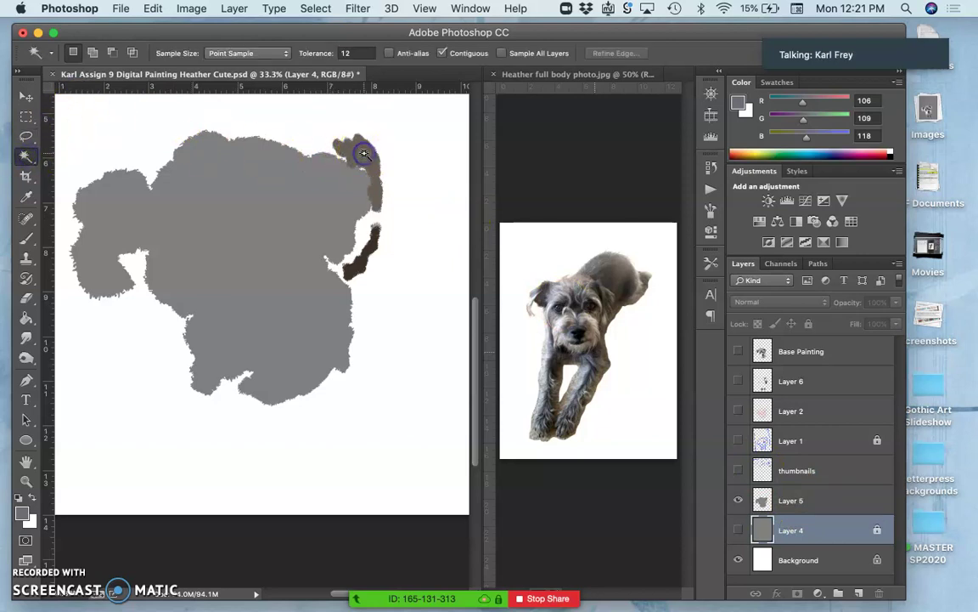
pyautogui.click(815, 501)
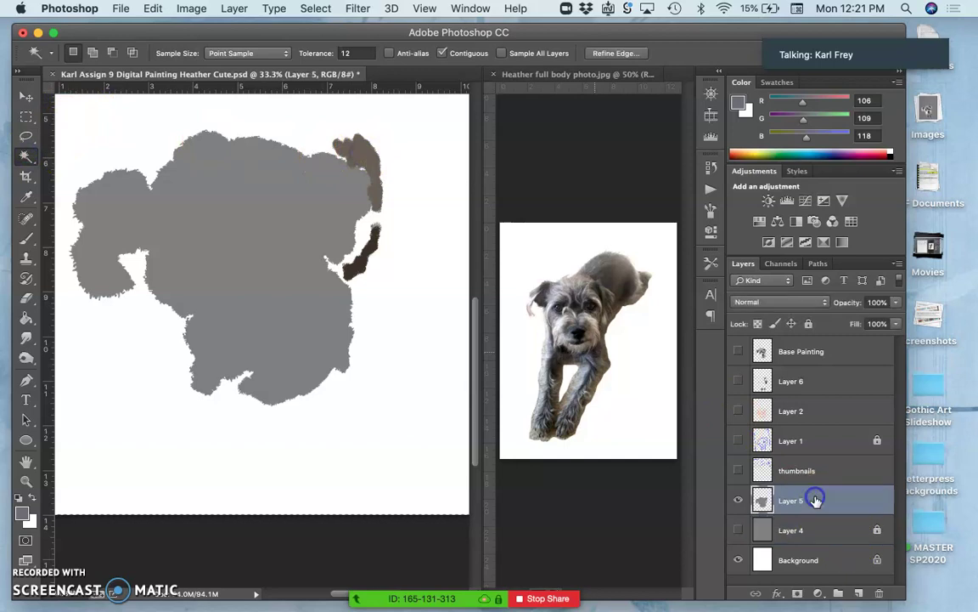
pyautogui.click(372, 162)
pyautogui.keyDown('shift'); pyautogui.click(368, 248); pyautogui.keyUp('shift')
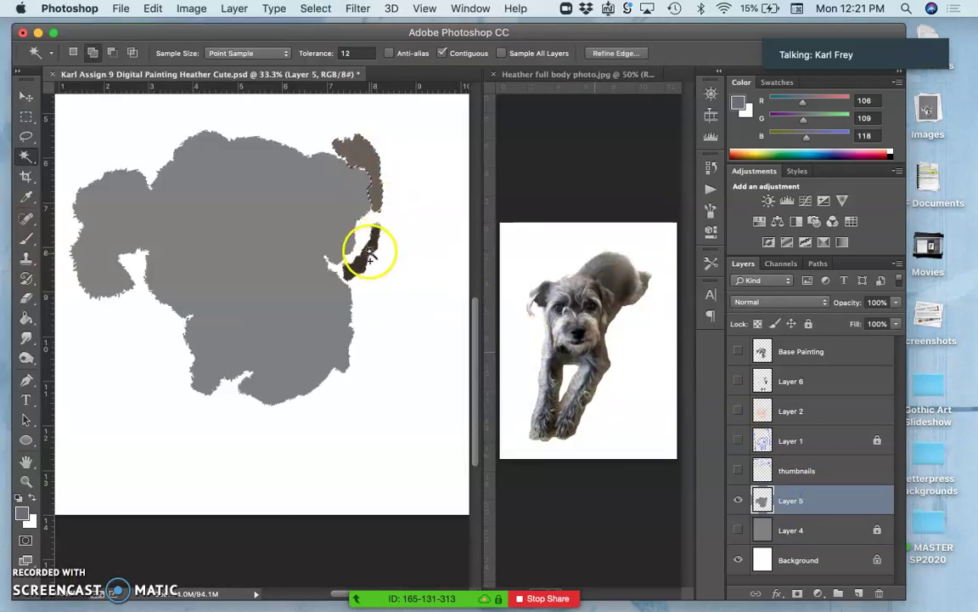
pyautogui.click(405, 256)
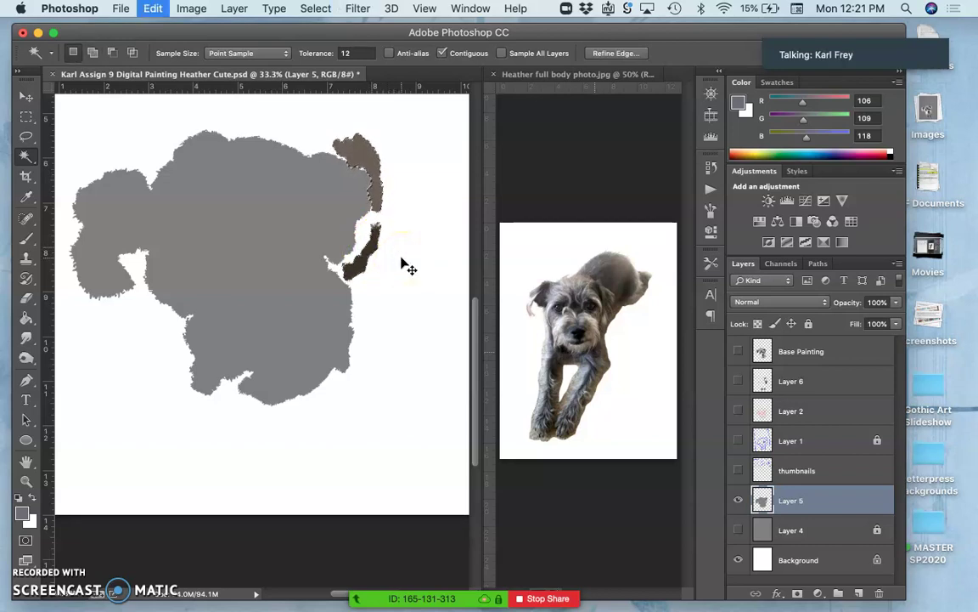
pyautogui.press('super+x')
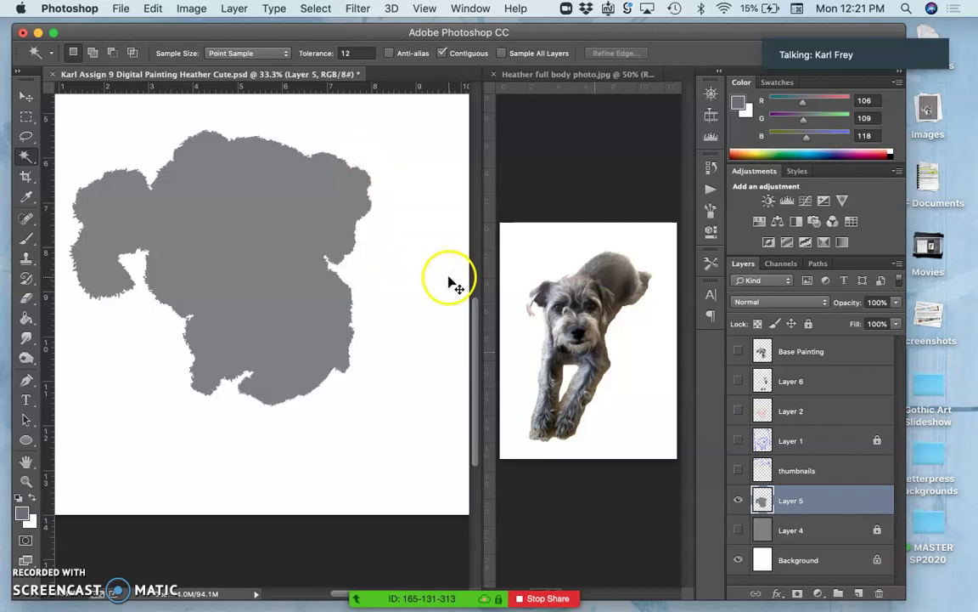
# Show Layer 6 and the gray background Layer 4, and lock the Layer 5 silhouette
pyautogui.click(766, 382)
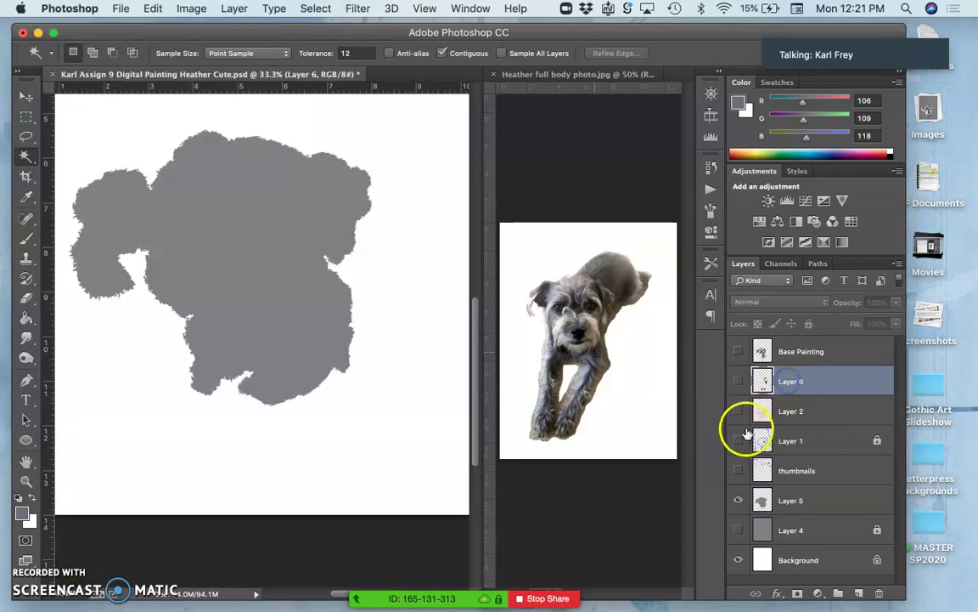
pyautogui.click(736, 385)
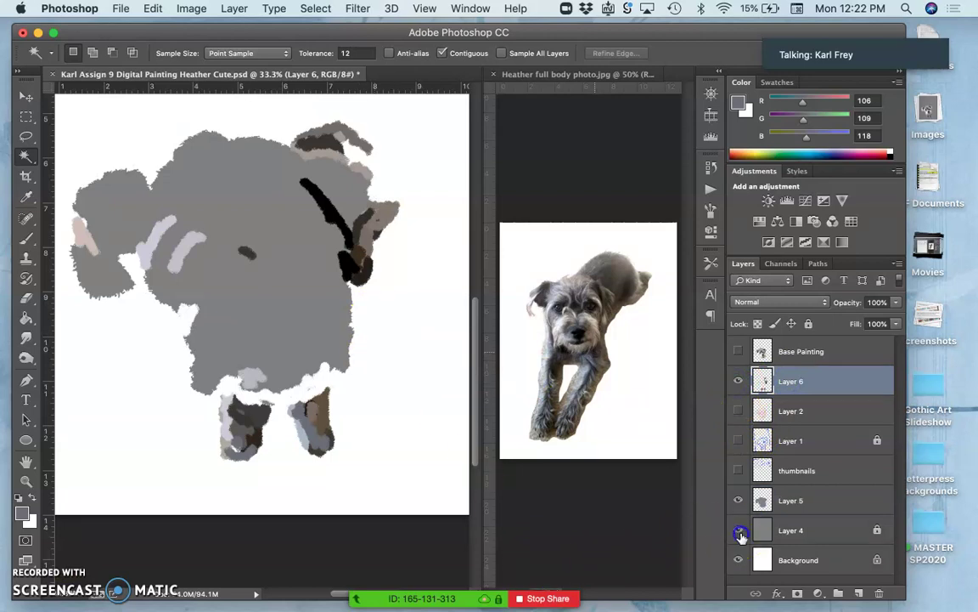
pyautogui.click(738, 529)
pyautogui.click(828, 501)
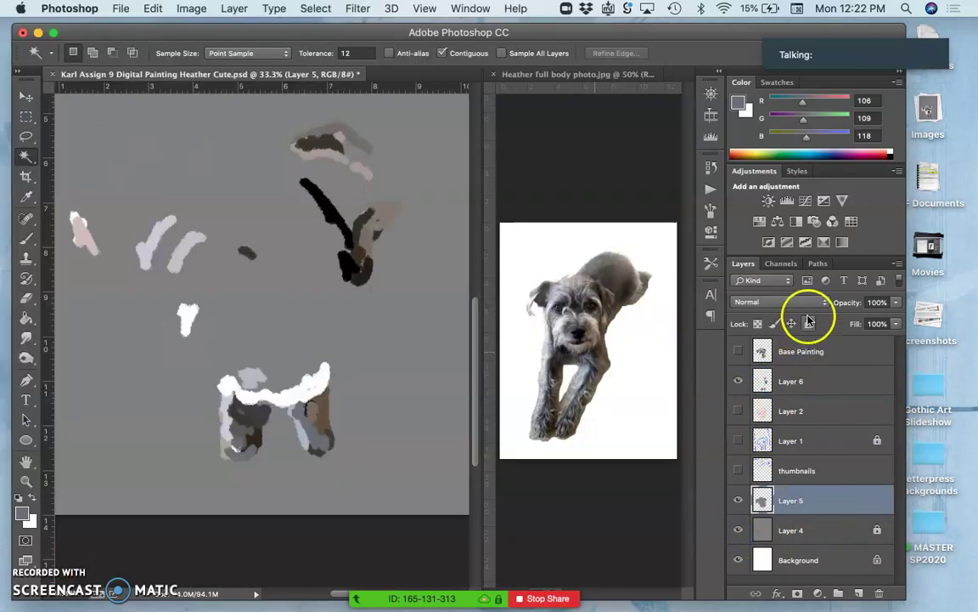
pyautogui.click(809, 324)
# Paste the cut brown strokes above Layer 6, move them onto the ear beside the black stroke, and show Base Painting
pyautogui.click(797, 383)
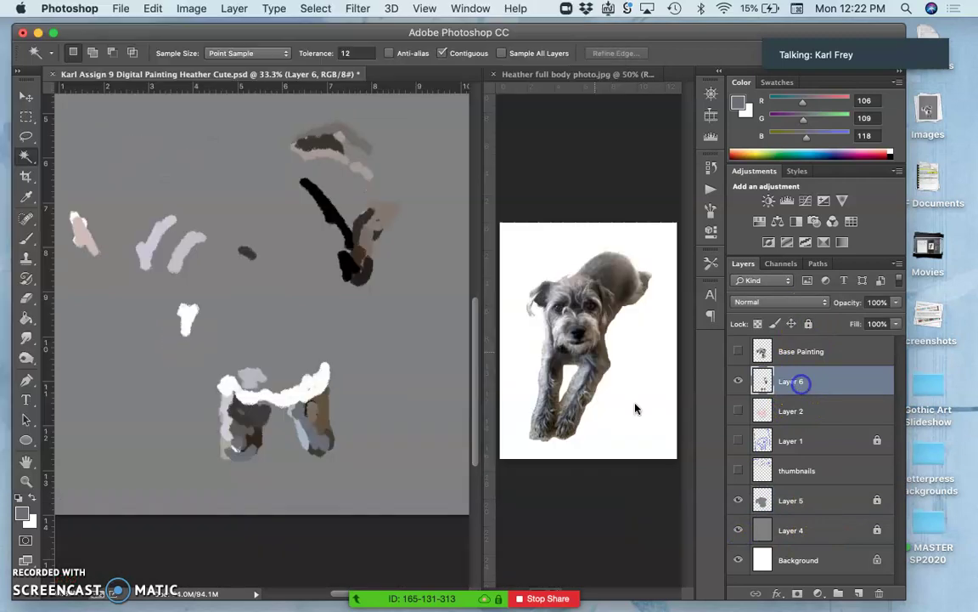
pyautogui.press('super+v')
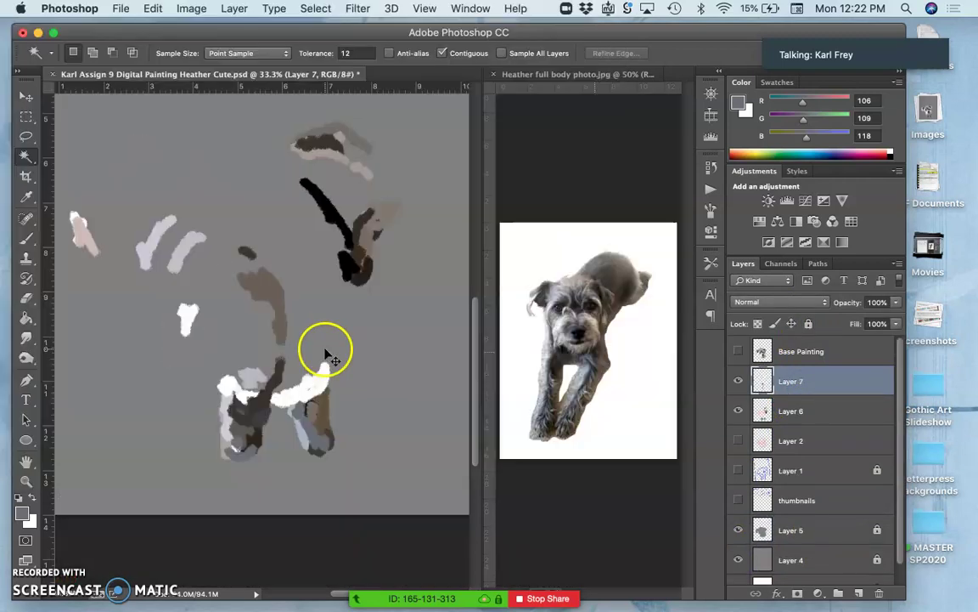
pyautogui.click(26, 98)
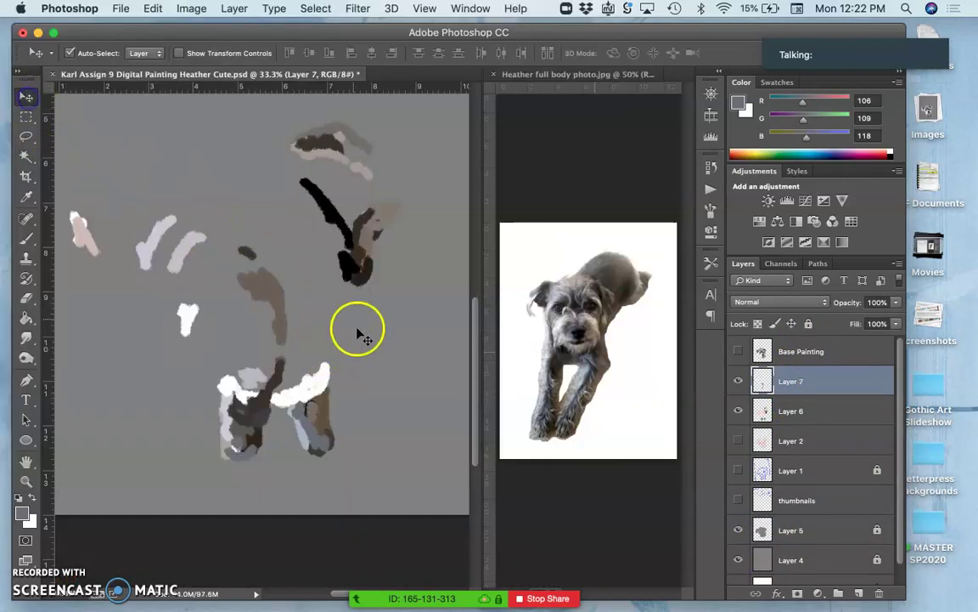
pyautogui.moveTo(281, 303)
pyautogui.mouseDown()
pyautogui.moveTo(345, 246)
pyautogui.moveTo(375, 192)
pyautogui.moveTo(370, 161)
pyautogui.mouseUp()
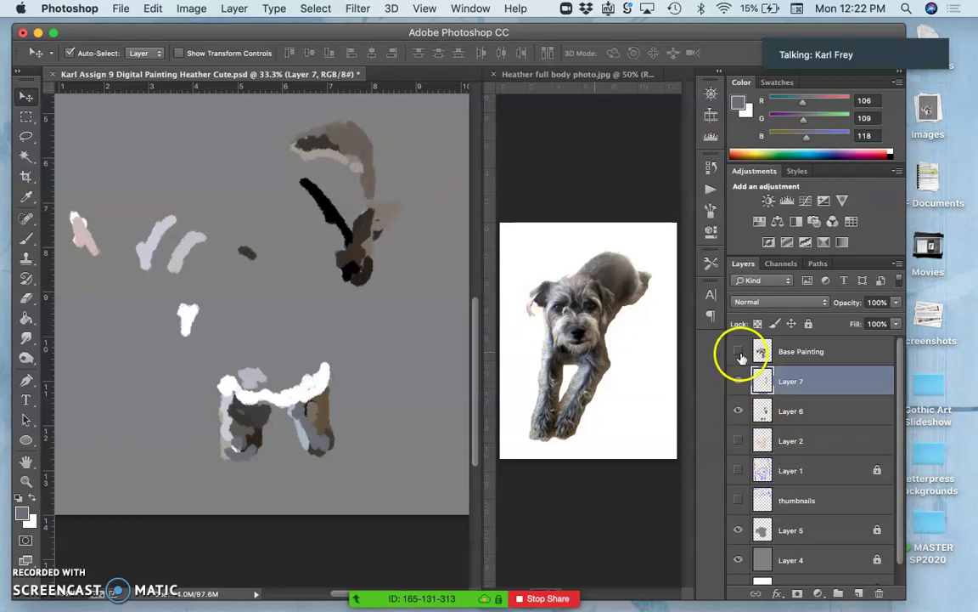
pyautogui.click(738, 351)
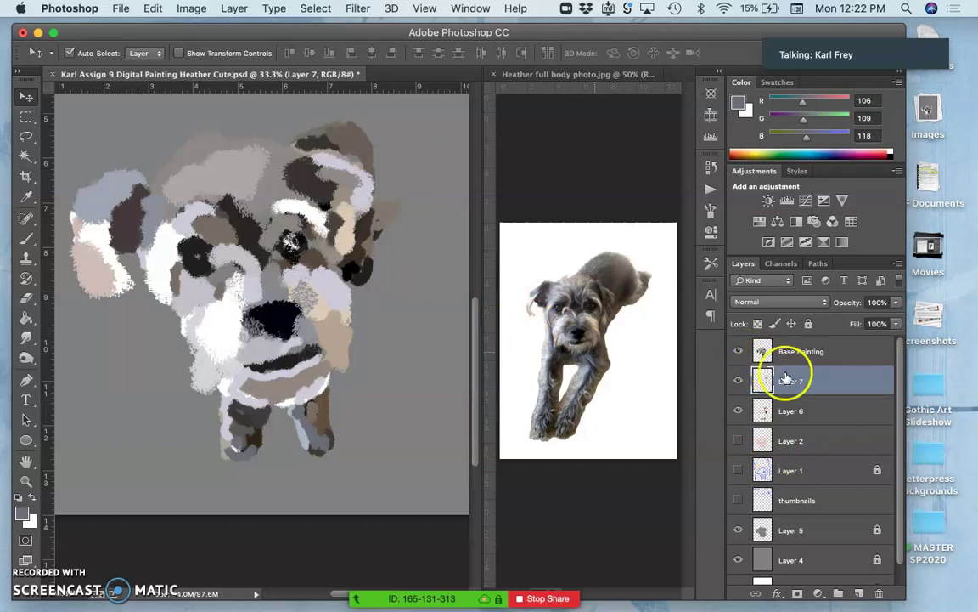
# Undo and redo the move of the pasted brown strokes to compare the ear with and without them
pyautogui.press('super+z')
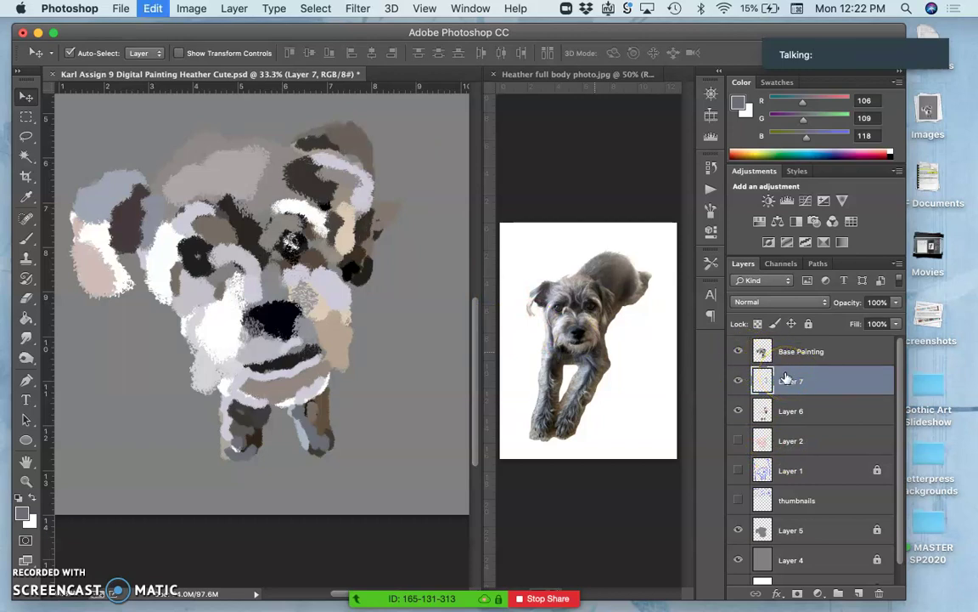
pyautogui.press('super+z')
pyautogui.press('super+z')
pyautogui.press('super+z')
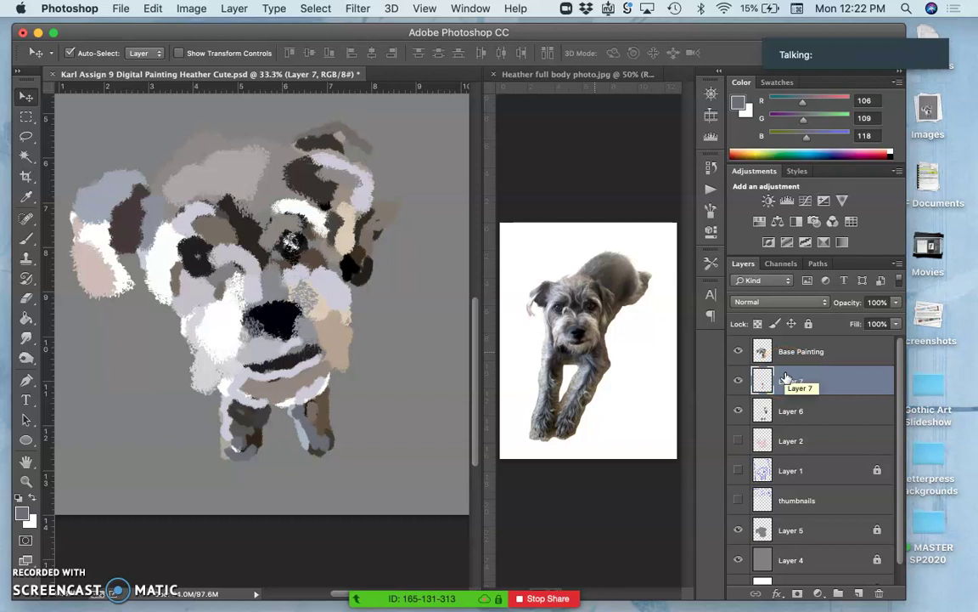
# Toggle Layer 7's visibility to identify its strokes, and move the pasted brown strokes outward along the dog's ear
pyautogui.click(742, 382)
pyautogui.click(742, 383)
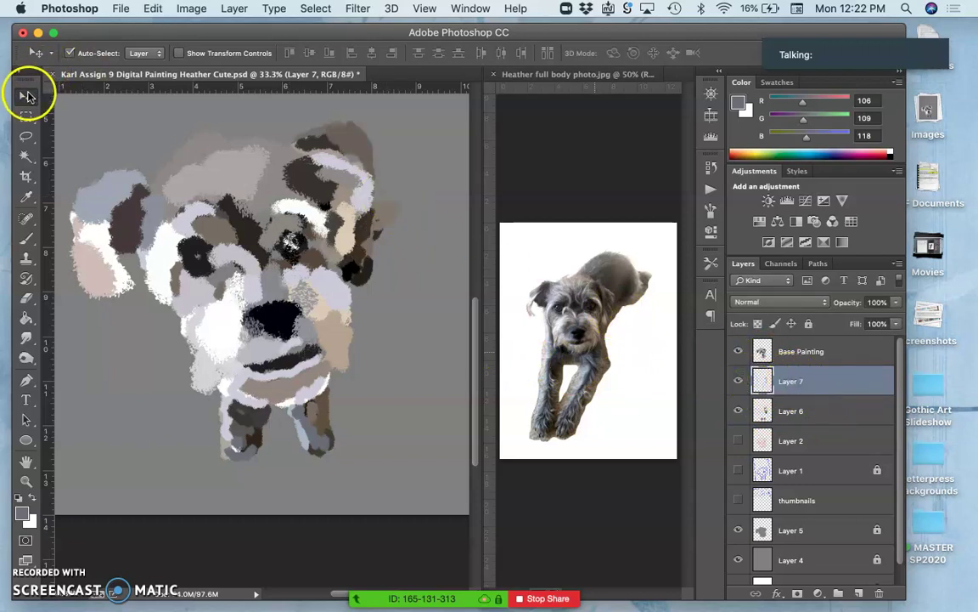
pyautogui.hscroll(-3, 83, 107)
pyautogui.hscroll(4, 192, 178)
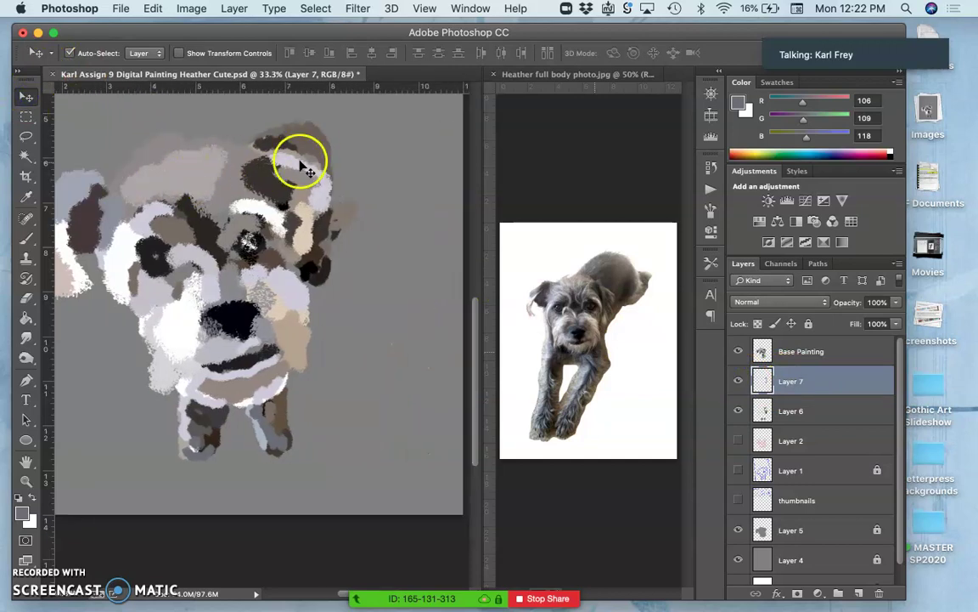
pyautogui.moveTo(301, 163)
pyautogui.mouseDown()
pyautogui.moveTo(313, 145)
pyautogui.moveTo(325, 150)
pyautogui.mouseUp()
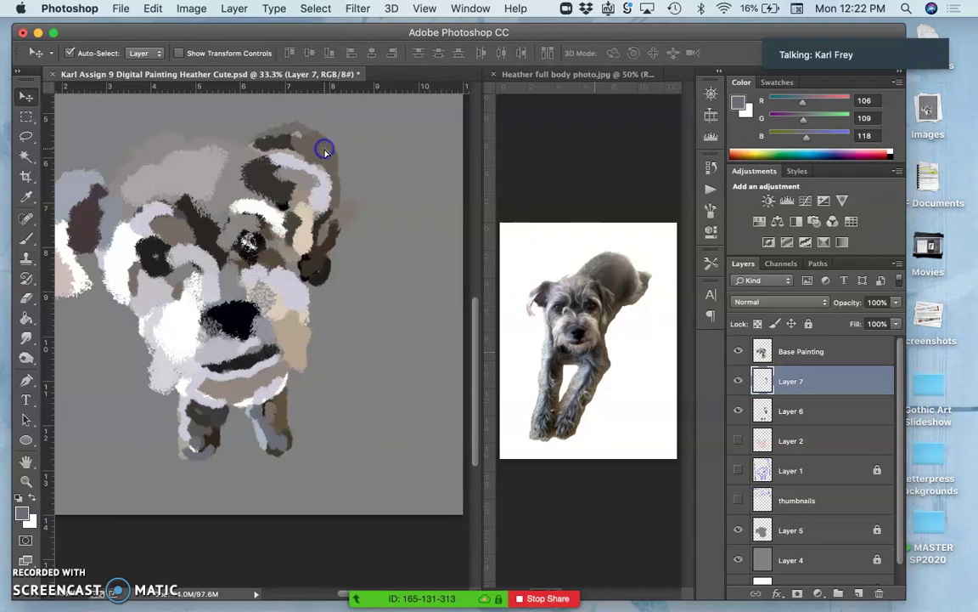
# Scale the brown ear strokes on Layer 7 to about 116% width and 93% height
pyautogui.press('super+t')
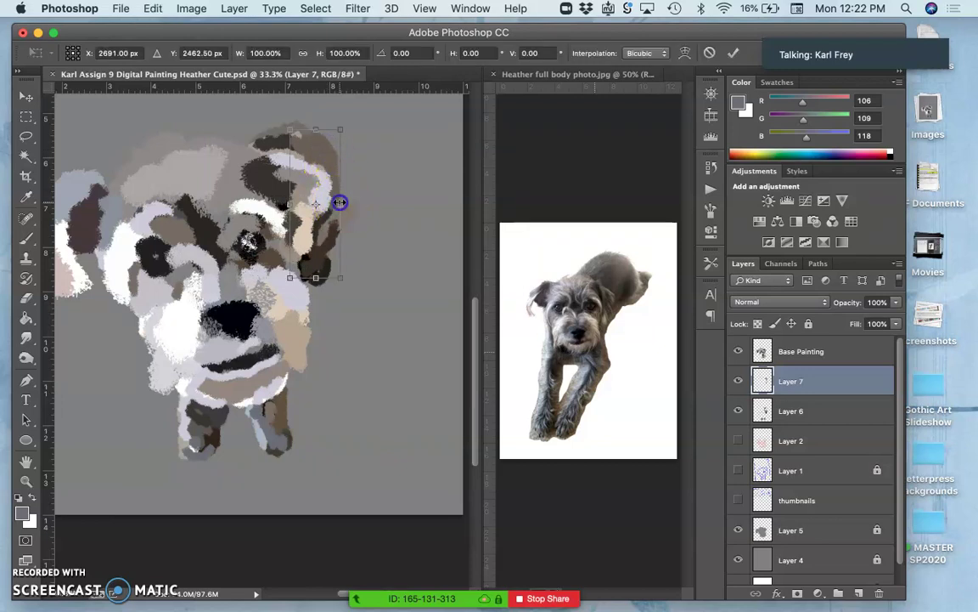
pyautogui.moveTo(341, 203); pyautogui.dragTo(350, 202)
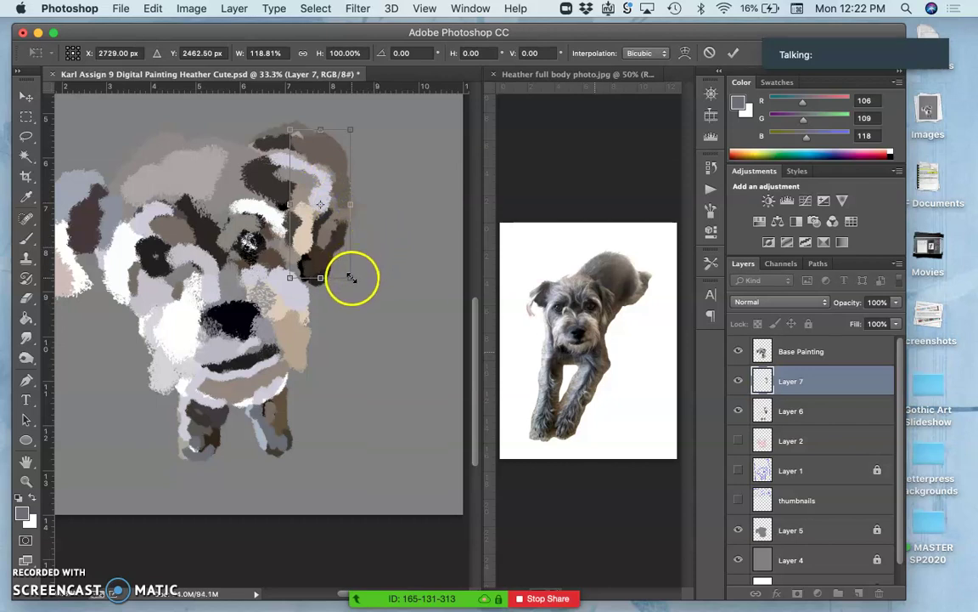
pyautogui.moveTo(351, 277); pyautogui.dragTo(349, 265)
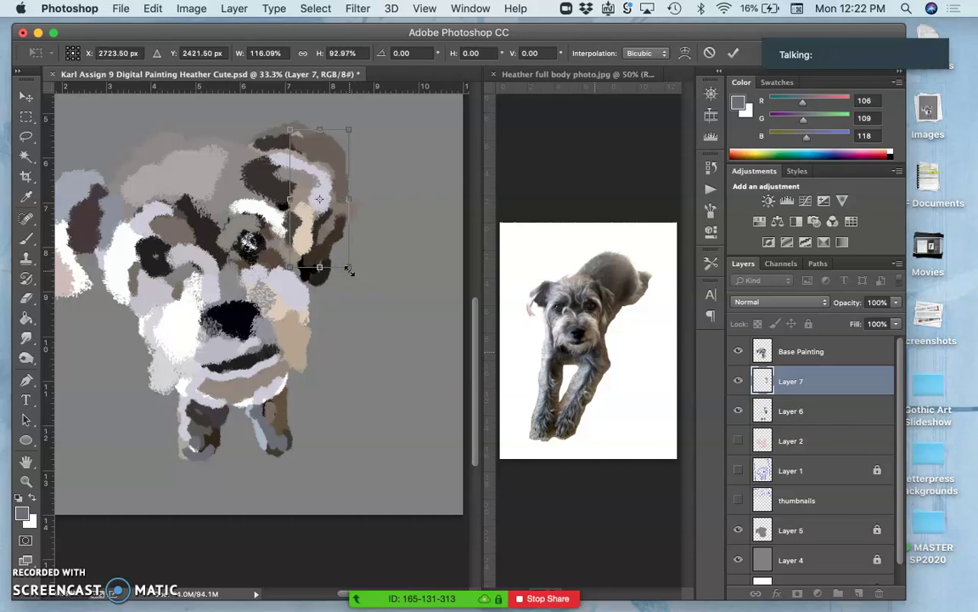
pyautogui.press('Return')
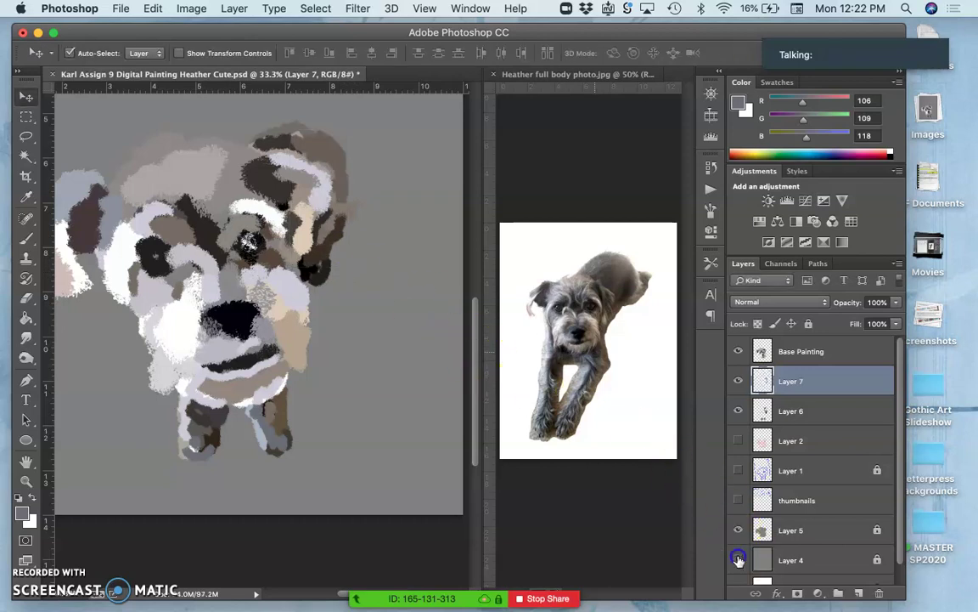
# Hide and show the gray Layer 4 to check the painted dog against the white background
pyautogui.click(738, 560)
pyautogui.click(738, 560)
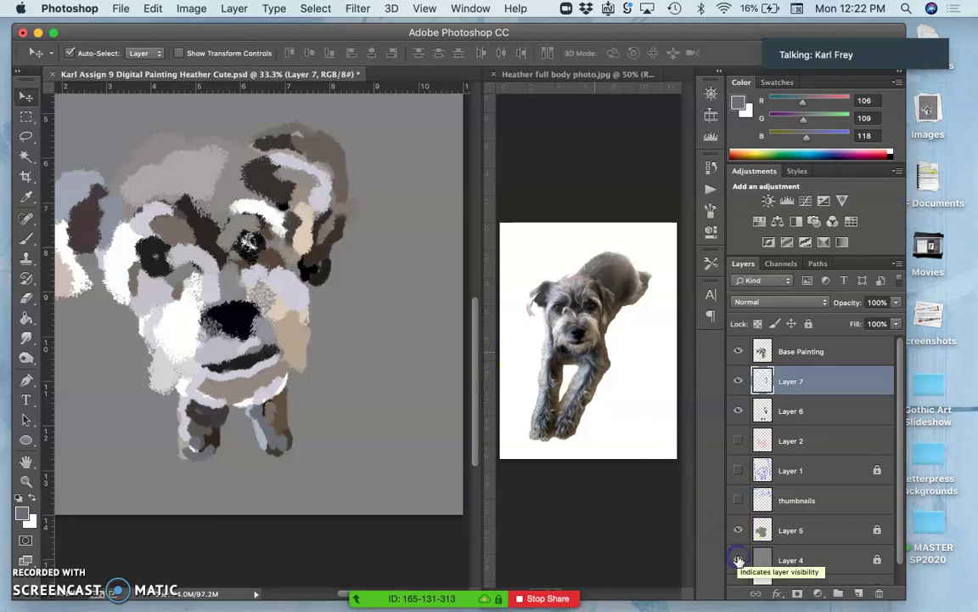
pyautogui.click(738, 560)
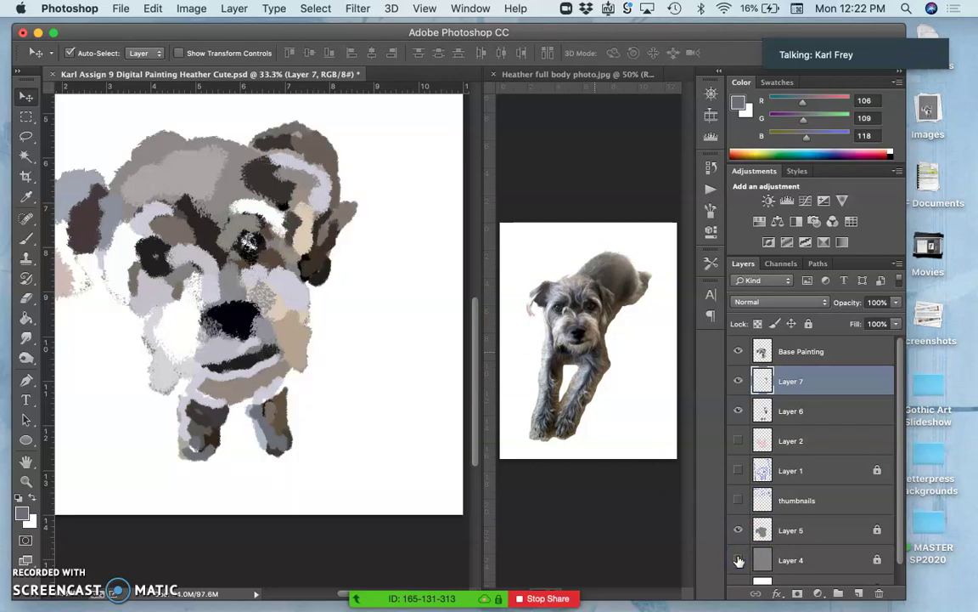
pyautogui.hscroll(-3, 442, 450)
pyautogui.scroll(4, 442, 451)
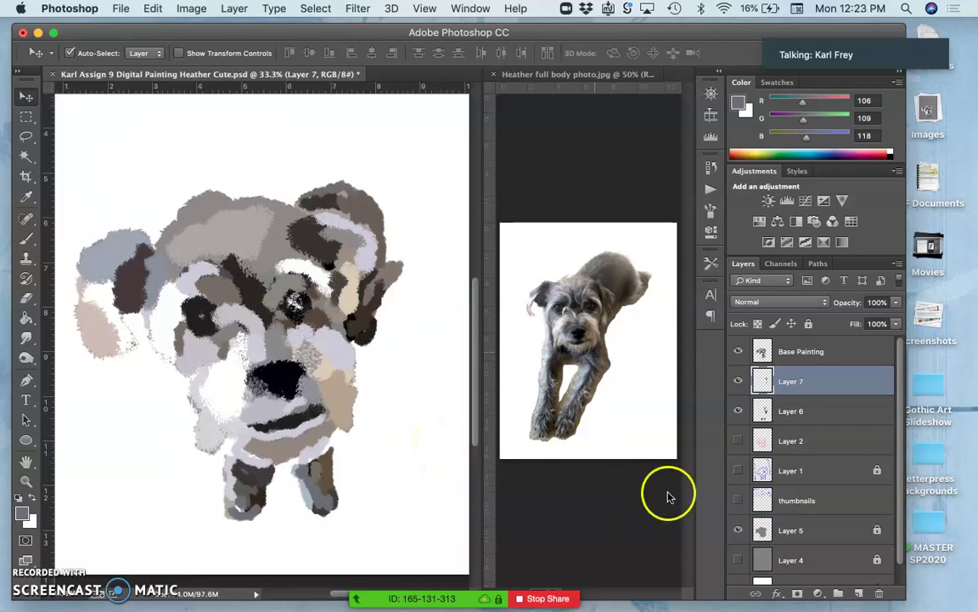
pyautogui.click(738, 559)
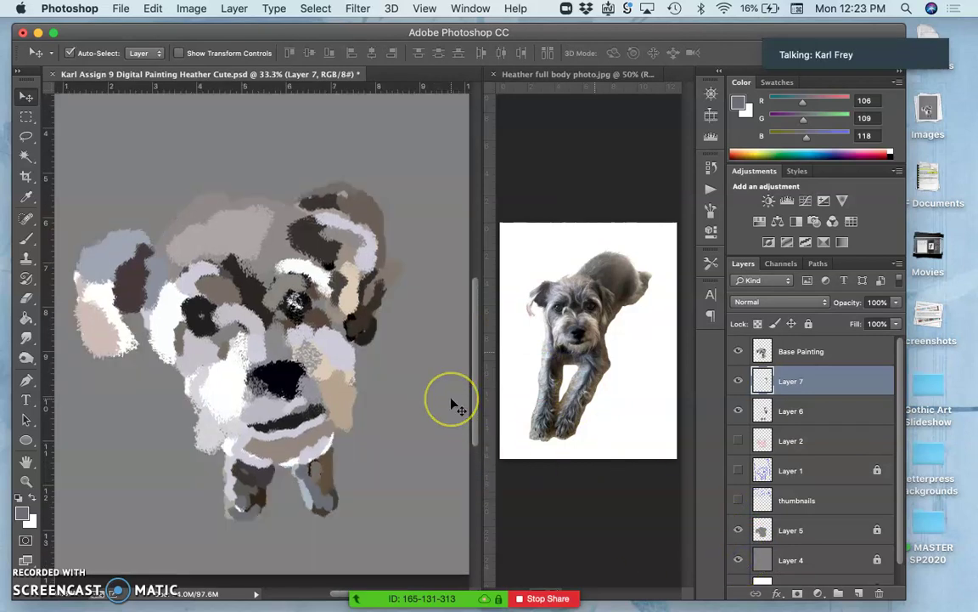
# Merge Layer 7 and Layer 6 into a single stroke layer
pyautogui.click(433, 378)
pyautogui.scroll(-1, 432, 379)
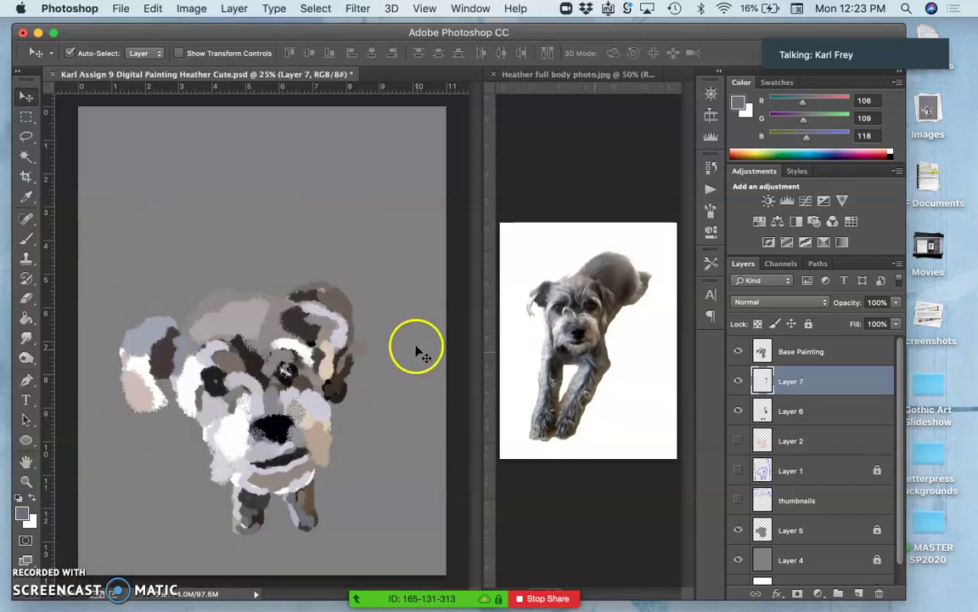
pyautogui.press('super+minus')
pyautogui.scroll(1, 417, 347)
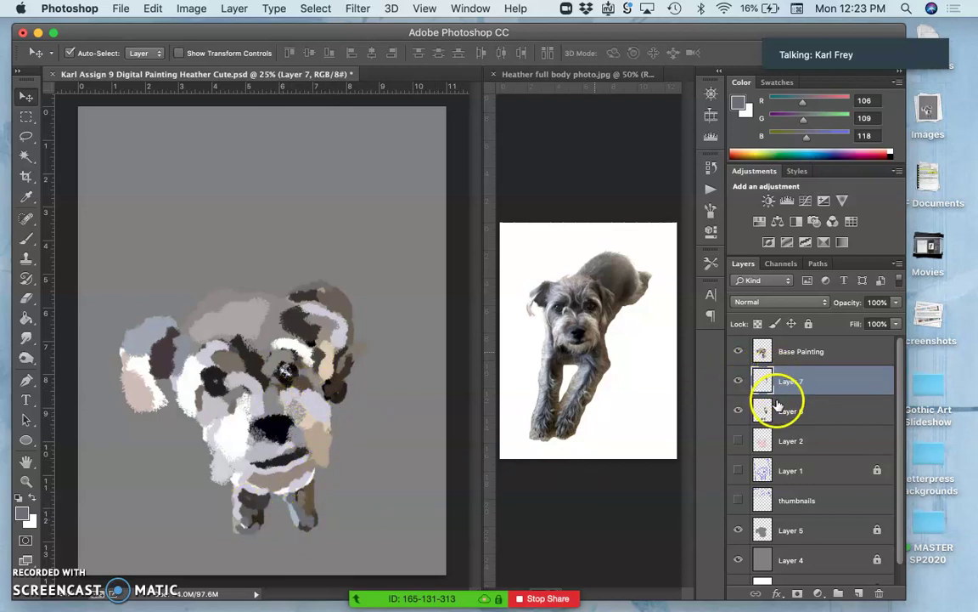
pyautogui.keyDown('shift'); pyautogui.click(778, 411); pyautogui.keyUp('shift')
pyautogui.hotkey('ctrl', 'e')
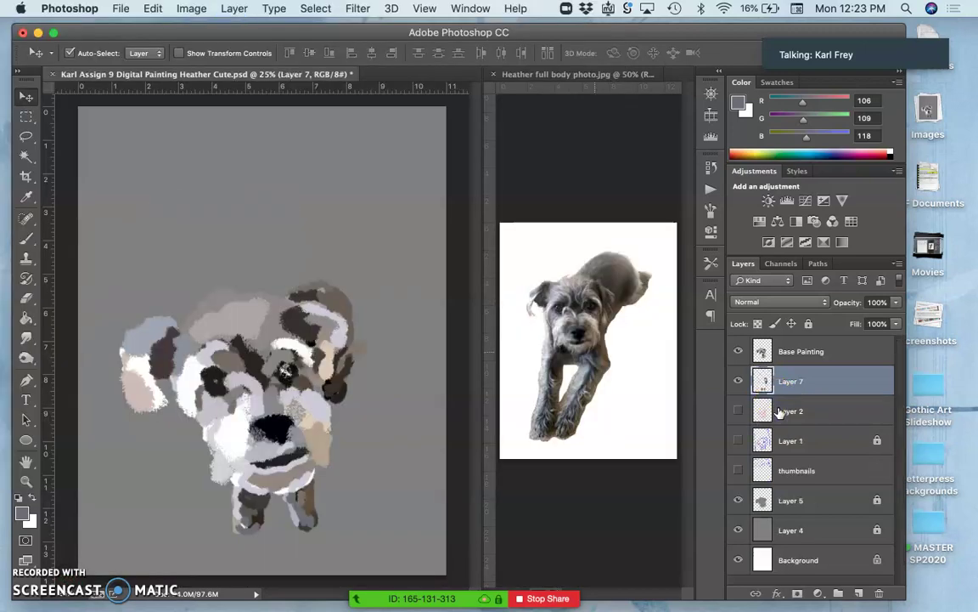
# Duplicate the merged Layer 7 and hide the original
pyautogui.hotkey('ctrl', 't')
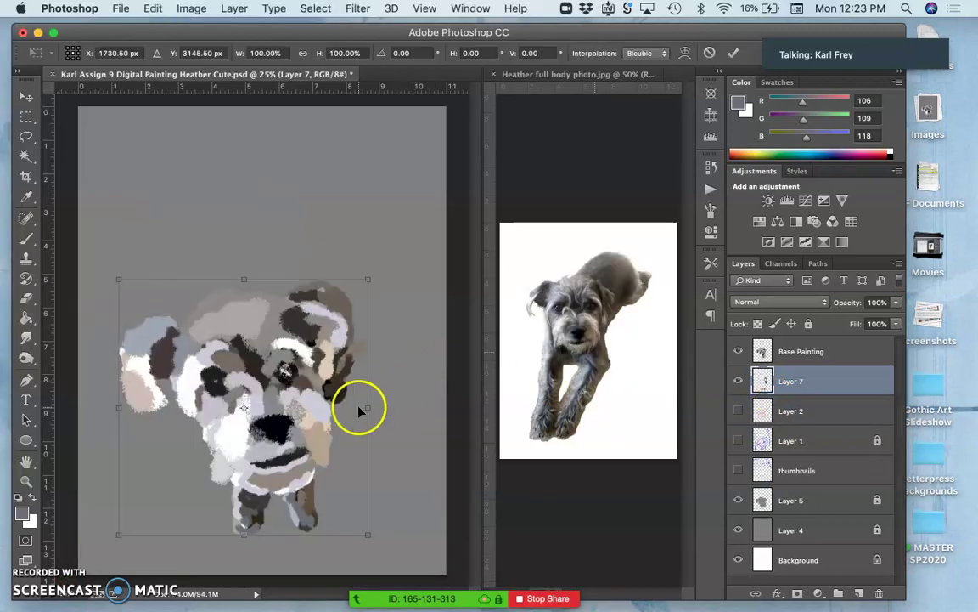
pyautogui.press('Return')
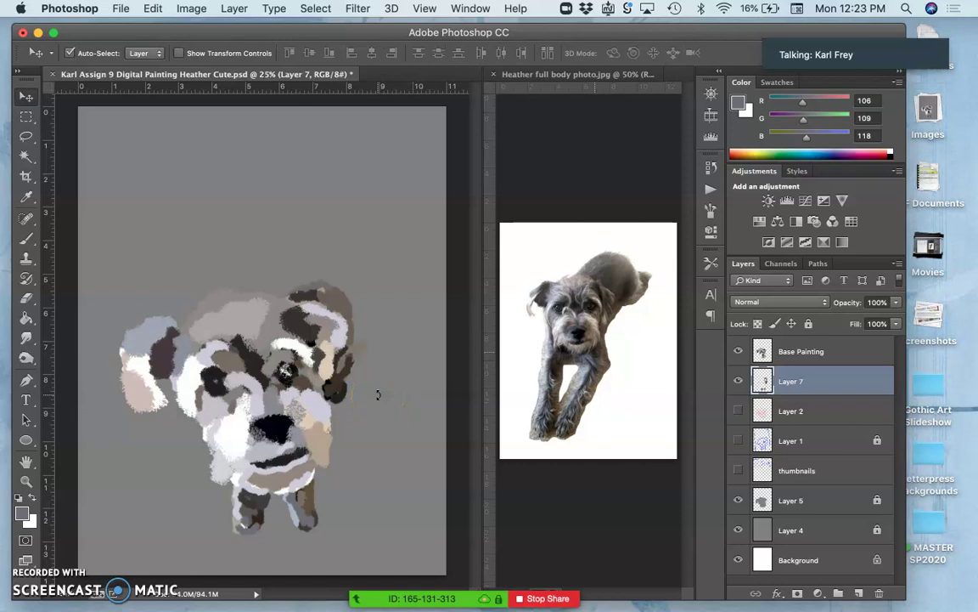
pyautogui.hotkey('ctrl', 'j')
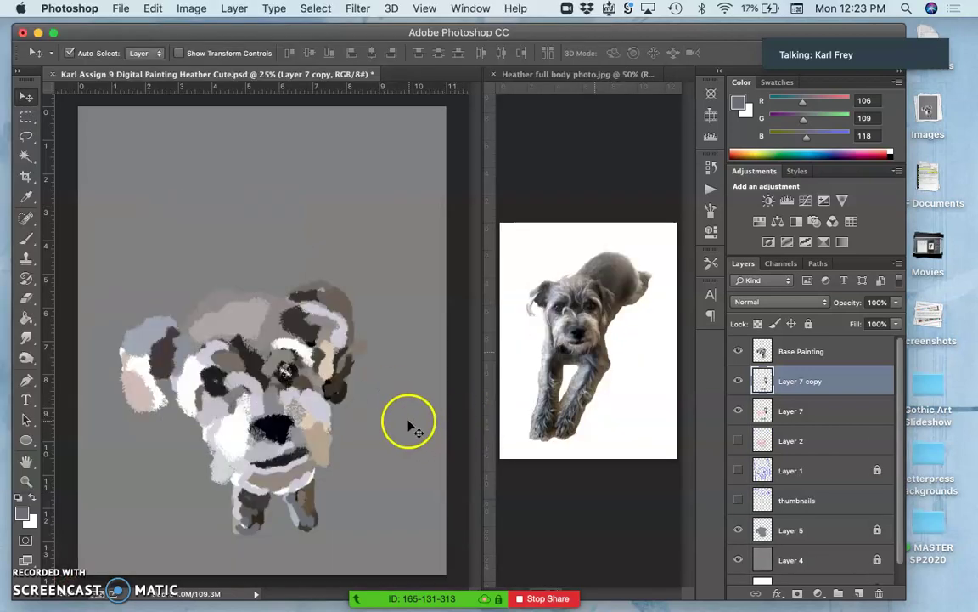
pyautogui.click(738, 410)
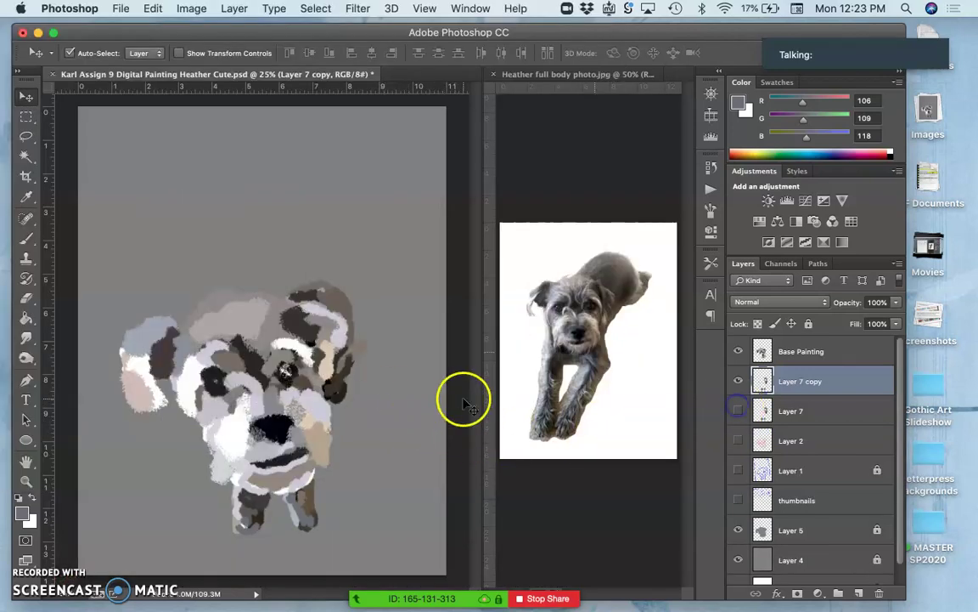
# Scale the Layer 7 copy up to about 133% width and 129% height around the dog's head
pyautogui.press('cmd+t')
pyautogui.rightClick(338, 384)
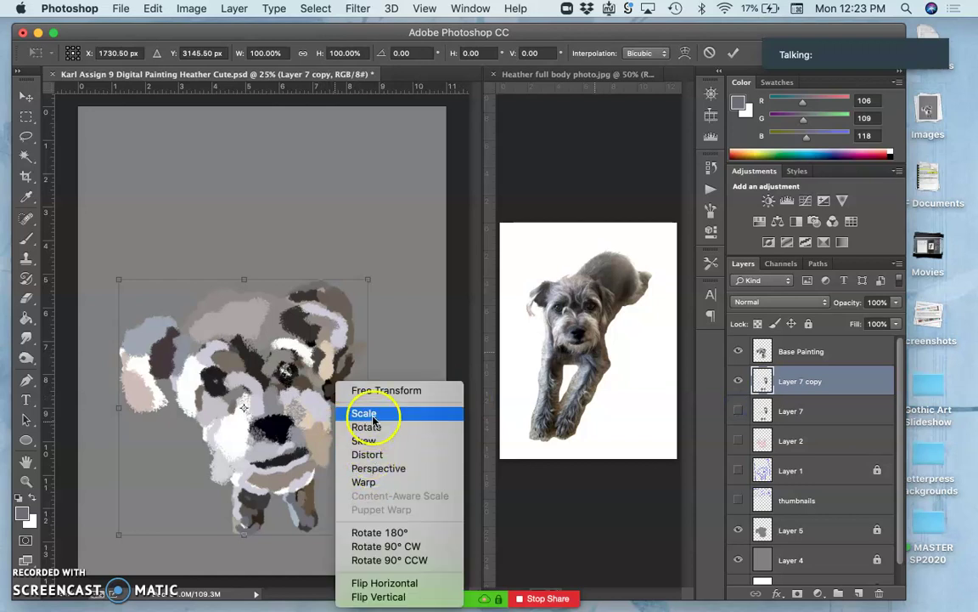
pyautogui.moveTo(373, 422); pyautogui.dragTo(374, 414)
pyautogui.moveTo(372, 284); pyautogui.dragTo(416, 225)
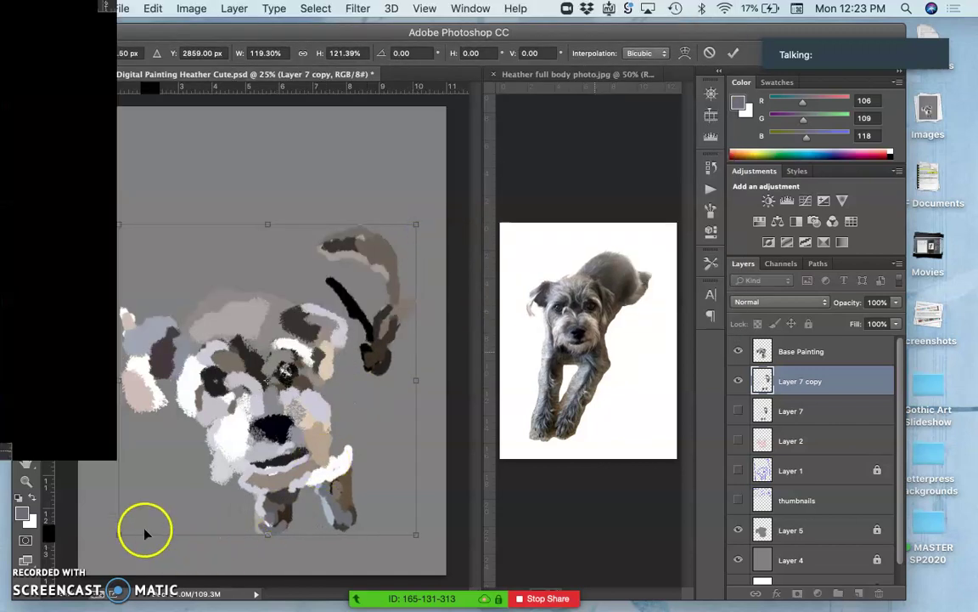
pyautogui.moveTo(119, 533); pyautogui.dragTo(91, 561)
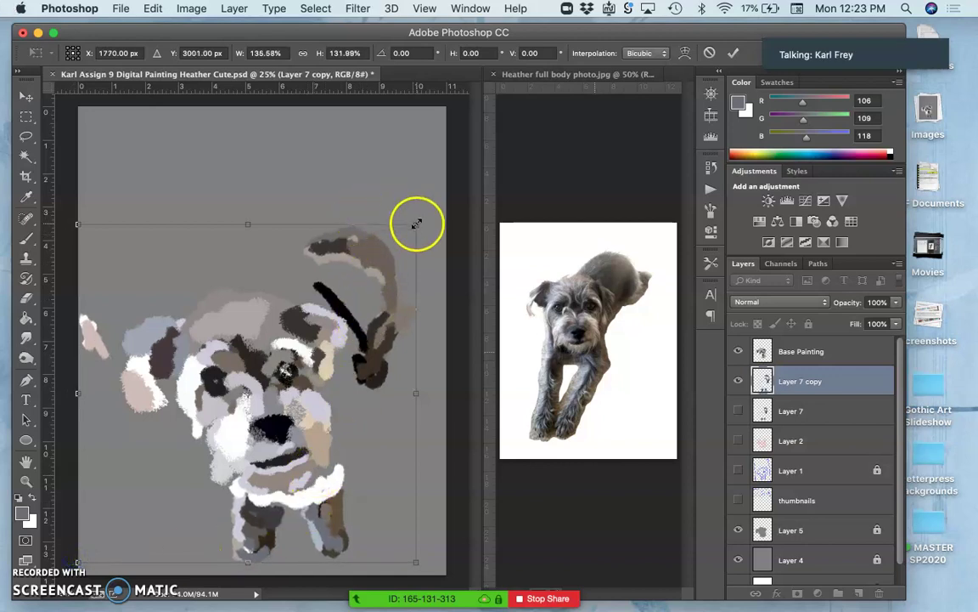
pyautogui.moveTo(416, 223)
pyautogui.mouseDown()
pyautogui.moveTo(422, 245)
pyautogui.moveTo(410, 231)
pyautogui.mouseUp()
# Warp the enlarged strokes so the brown ear pieces drop toward the head and the stray pink stroke tucks into the opposite ear
pyautogui.rightClick(371, 335)
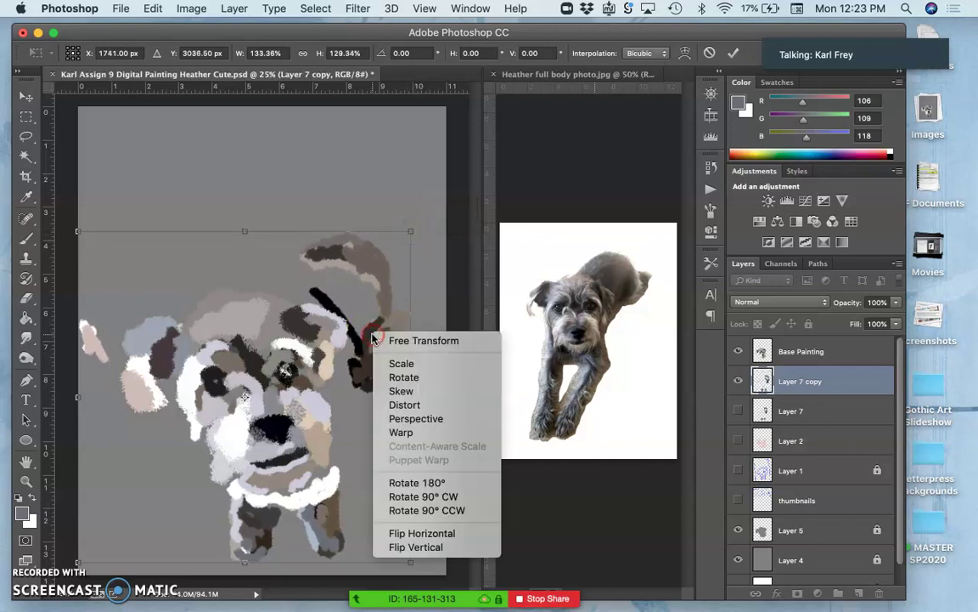
pyautogui.click(402, 432)
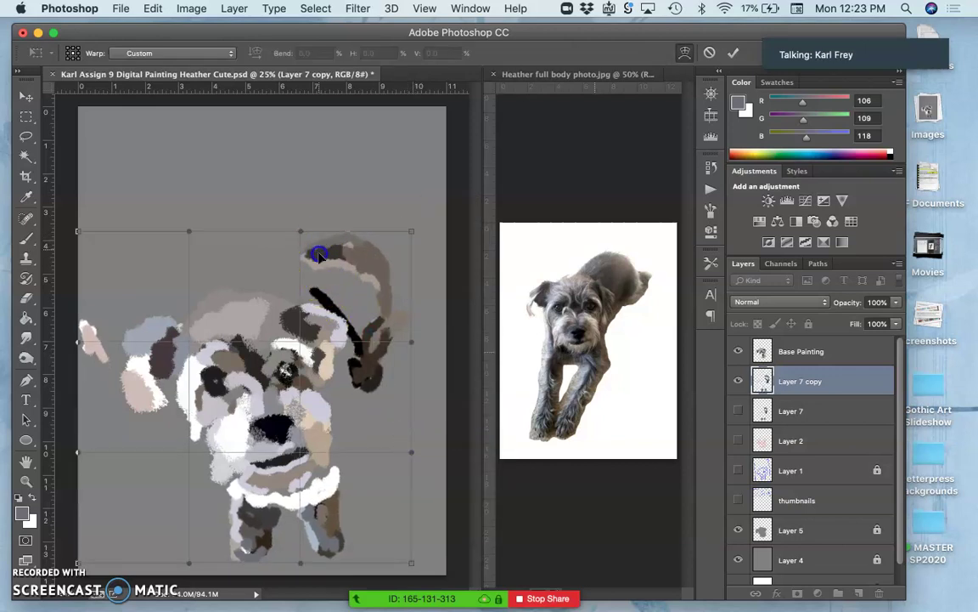
pyautogui.moveTo(319, 255); pyautogui.dragTo(319, 274)
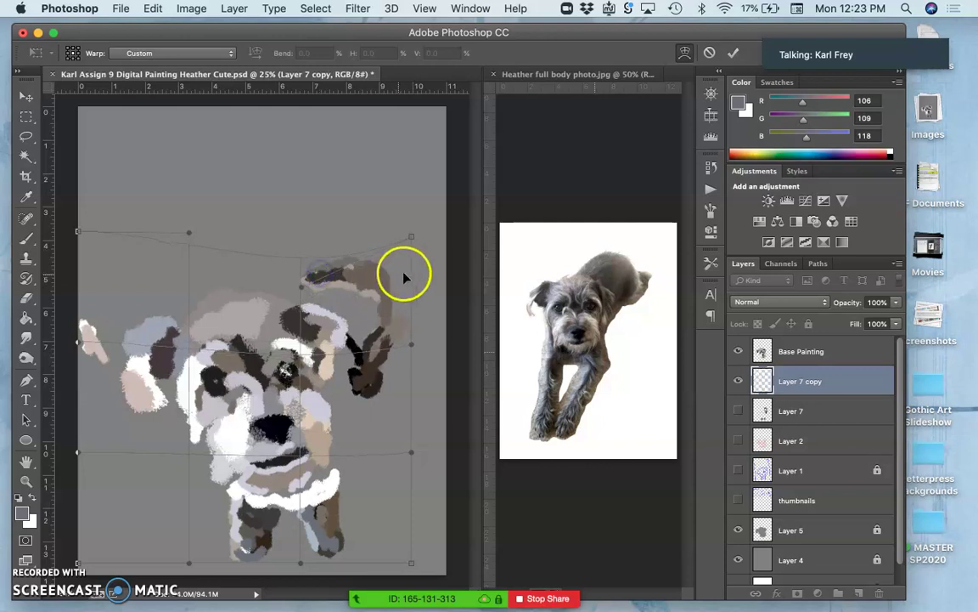
pyautogui.moveTo(404, 277); pyautogui.dragTo(403, 298)
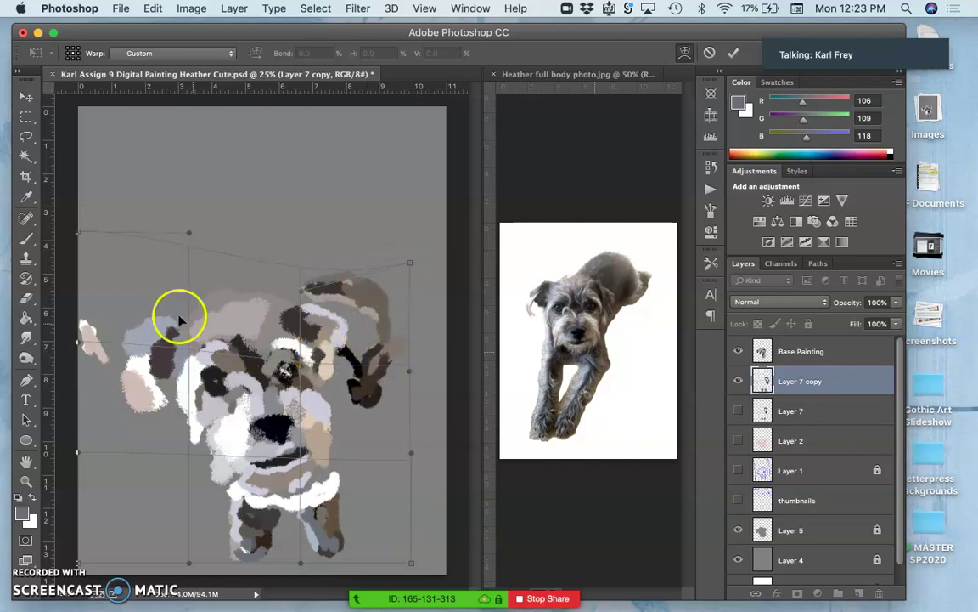
pyautogui.moveTo(100, 289); pyautogui.dragTo(139, 313)
pyautogui.moveTo(190, 454); pyautogui.dragTo(192, 450)
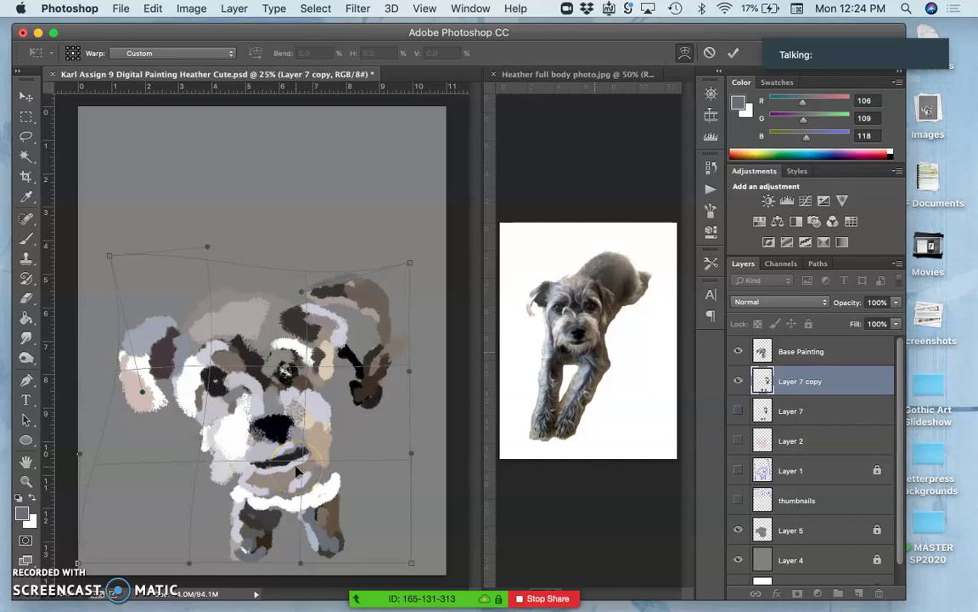
pyautogui.moveTo(296, 470); pyautogui.dragTo(323, 483)
pyautogui.press('Return')
# Warp the Layer 7 copy again, pulling the white collar stroke up under the chin and adjusting the legs and ear
pyautogui.press('super+t')
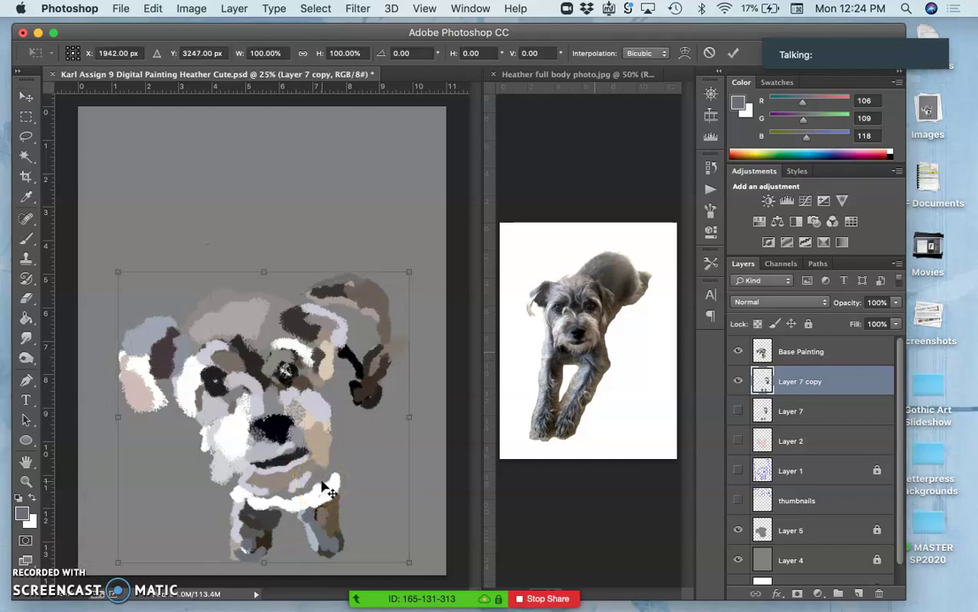
pyautogui.rightClick(323, 452)
pyautogui.click(332, 483)
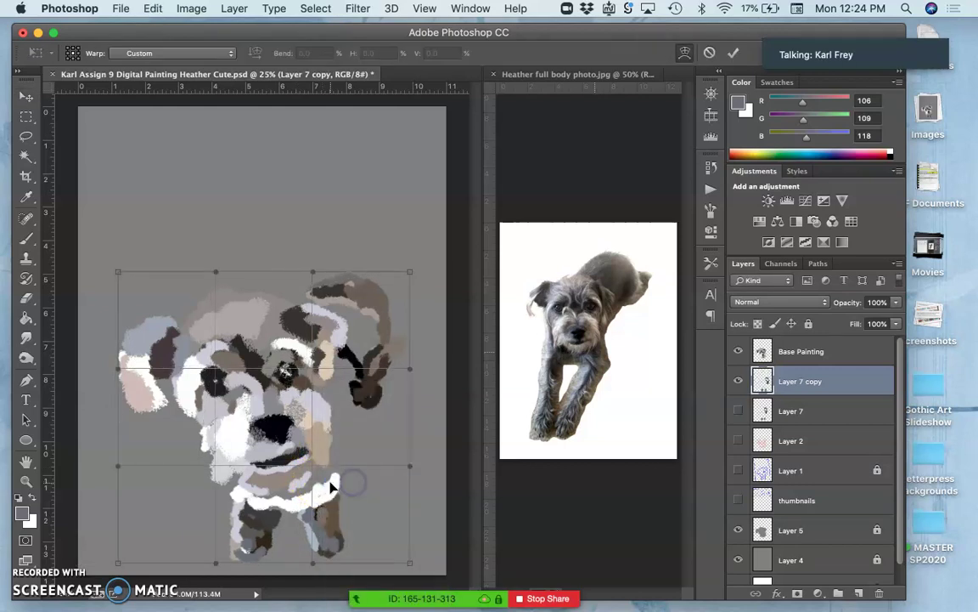
pyautogui.moveTo(330, 478); pyautogui.dragTo(320, 459)
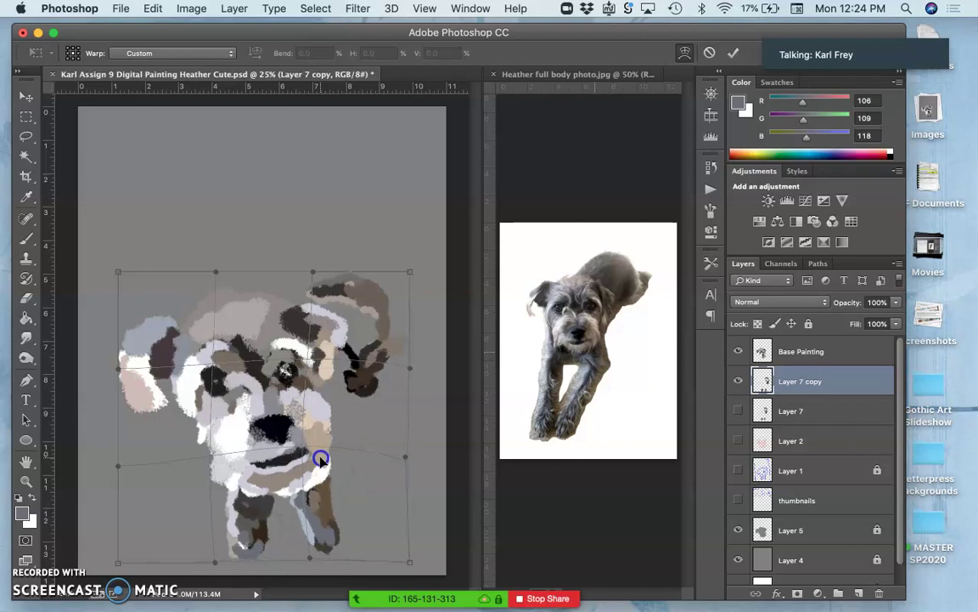
pyautogui.moveTo(232, 509); pyautogui.dragTo(237, 524)
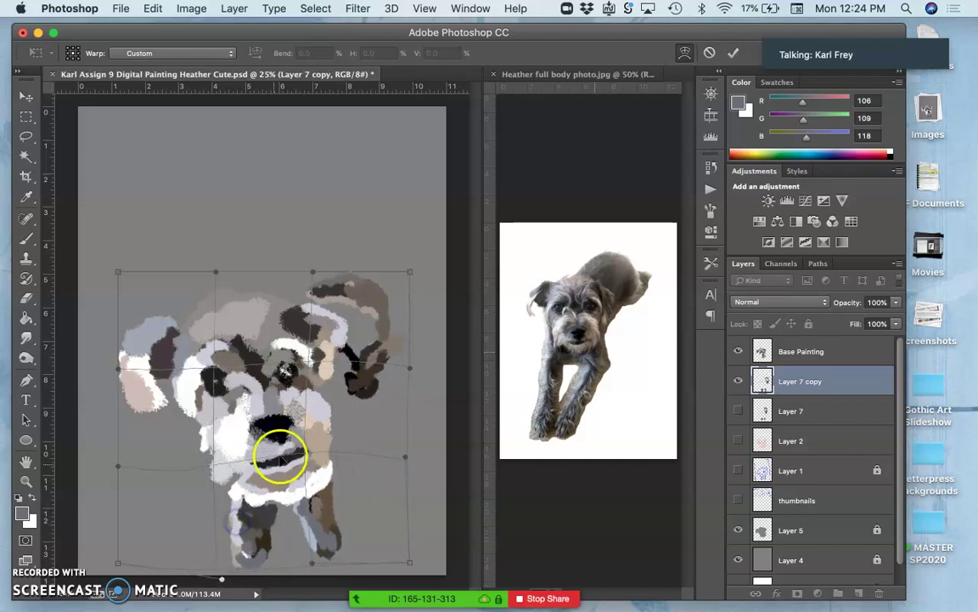
pyautogui.moveTo(282, 455); pyautogui.dragTo(279, 443)
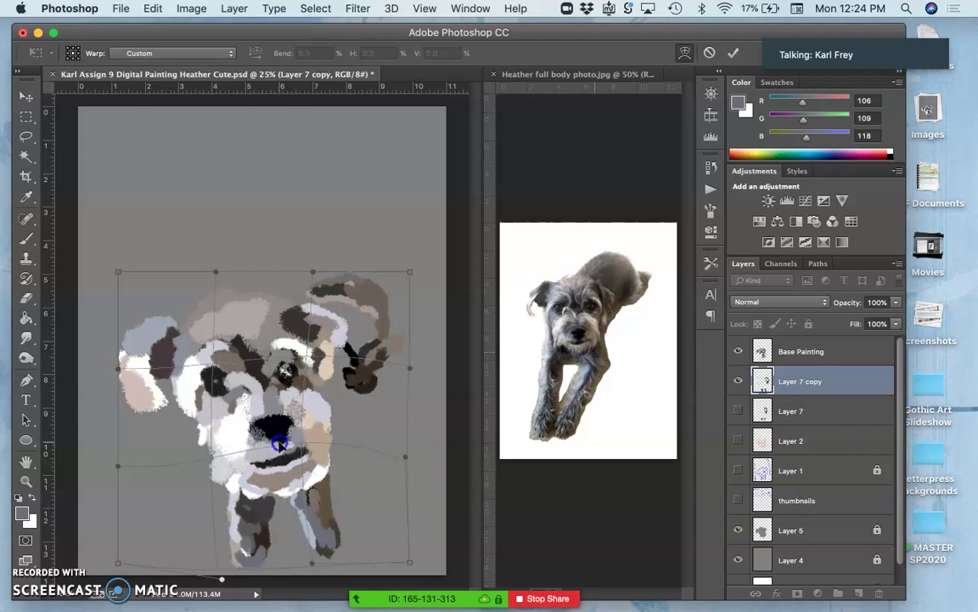
pyautogui.moveTo(404, 407); pyautogui.dragTo(404, 417)
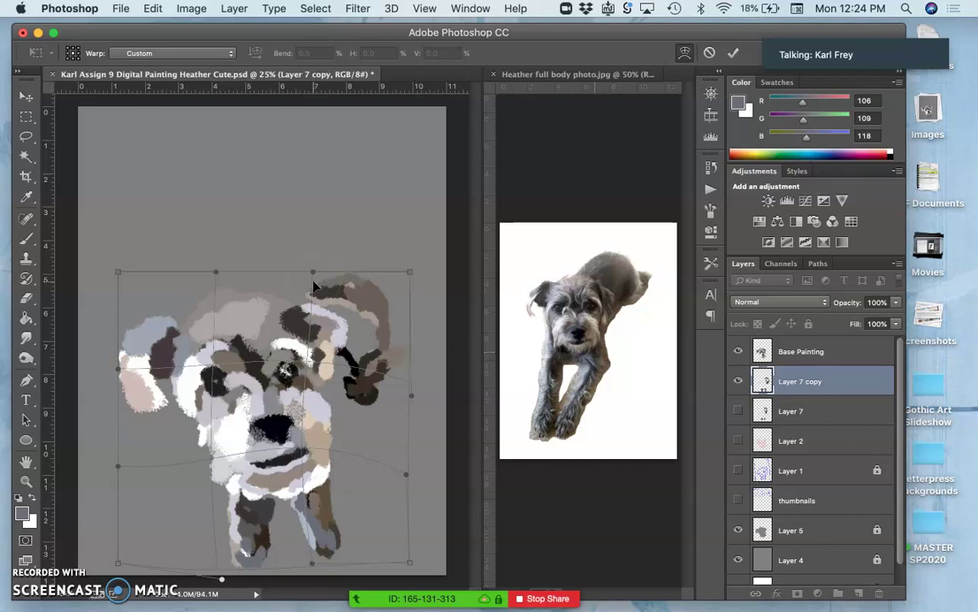
pyautogui.press('Return')
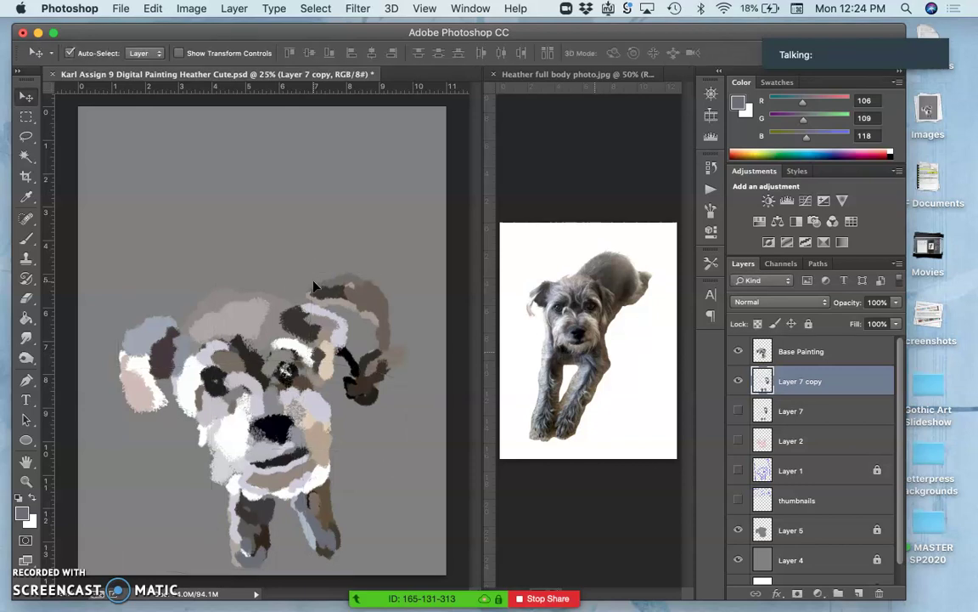
# Hide the gray Layer 4 to check the warped strokes against the white background
pyautogui.click(364, 354)
pyautogui.moveTo(364, 354); pyautogui.dragTo(344, 389)
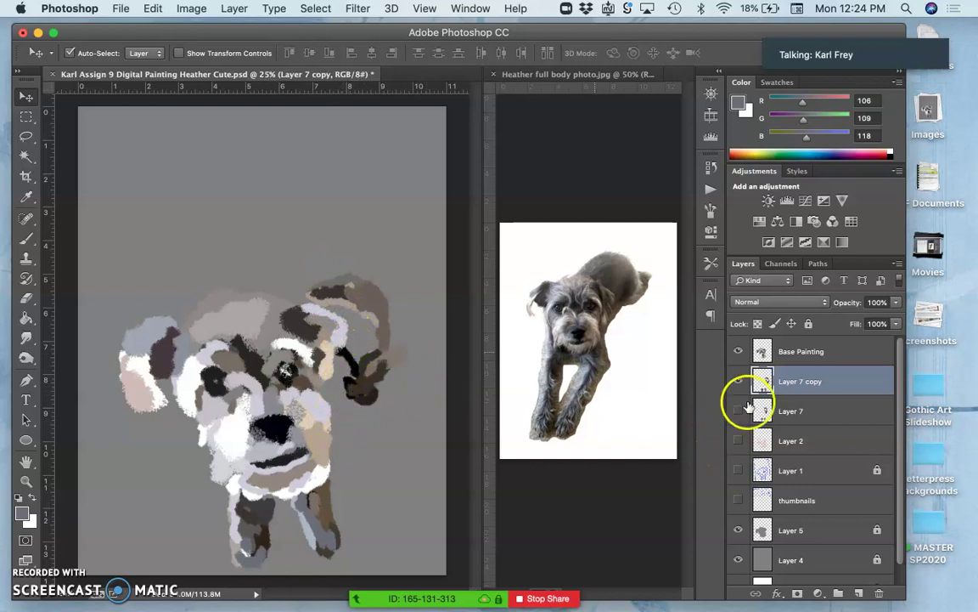
pyautogui.click(739, 560)
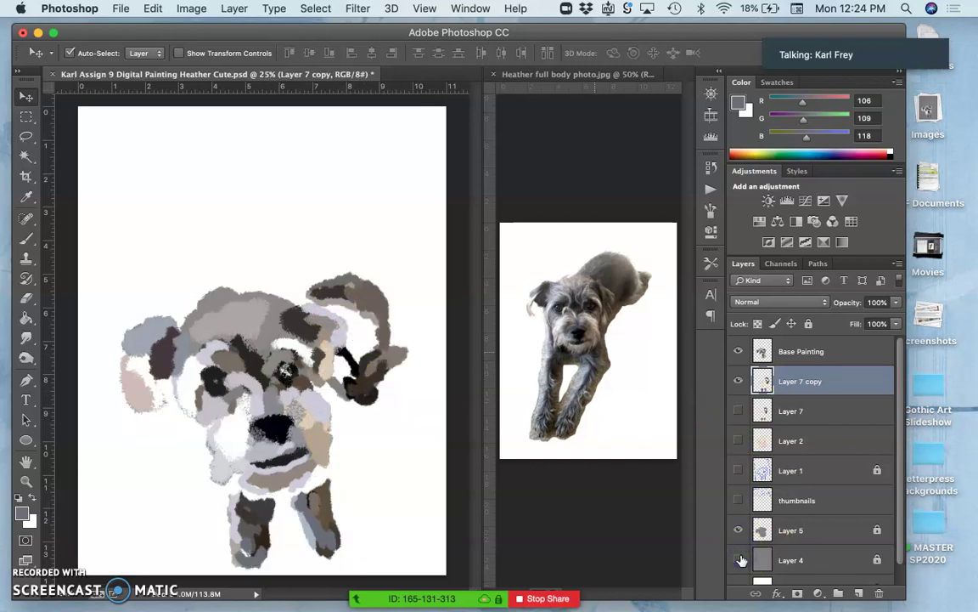
# Show the gray Layer 4 and fill the gap between head and body on Layer 7 copy with dark browns sampled from the photo
pyautogui.click(740, 559)
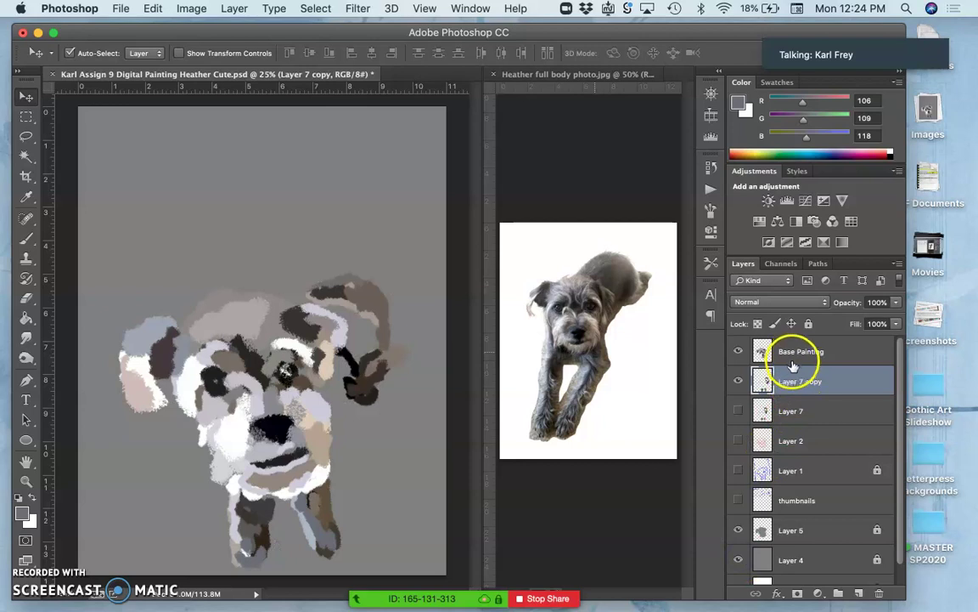
pyautogui.click(27, 240)
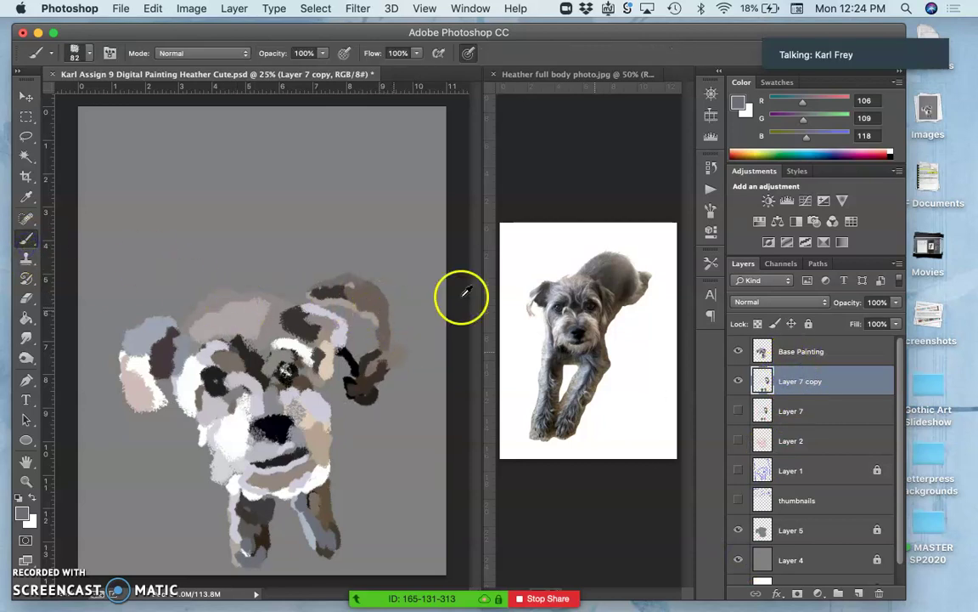
pyautogui.keyDown('alt'); pyautogui.click(627, 278); pyautogui.keyUp('alt')
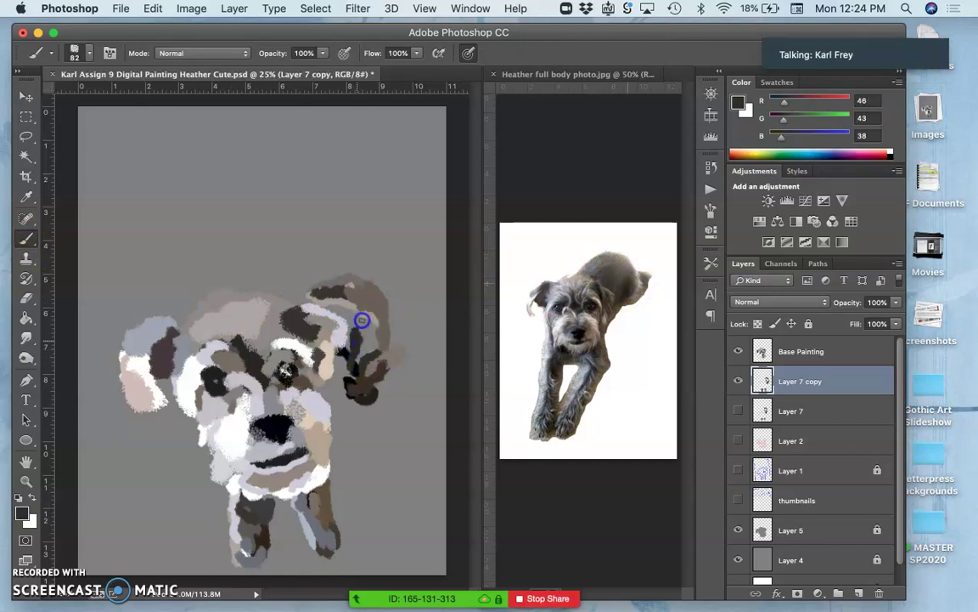
pyautogui.keyDown('alt'); pyautogui.click(633, 285); pyautogui.keyUp('alt')
pyautogui.moveTo(378, 340); pyautogui.dragTo(379, 340)
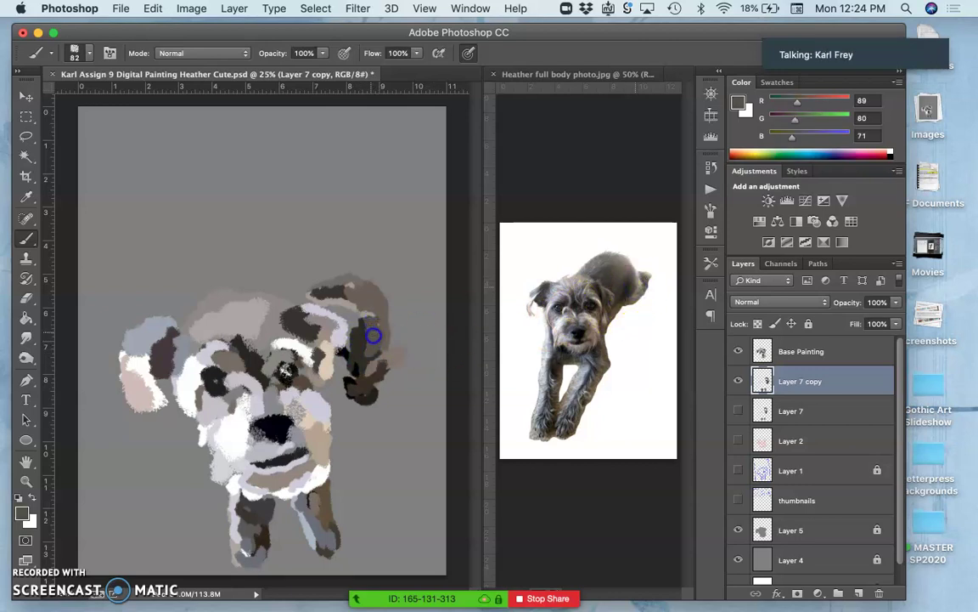
pyautogui.keyDown('alt'); pyautogui.click(621, 307); pyautogui.keyUp('alt')
pyautogui.moveTo(348, 371); pyautogui.dragTo(342, 384)
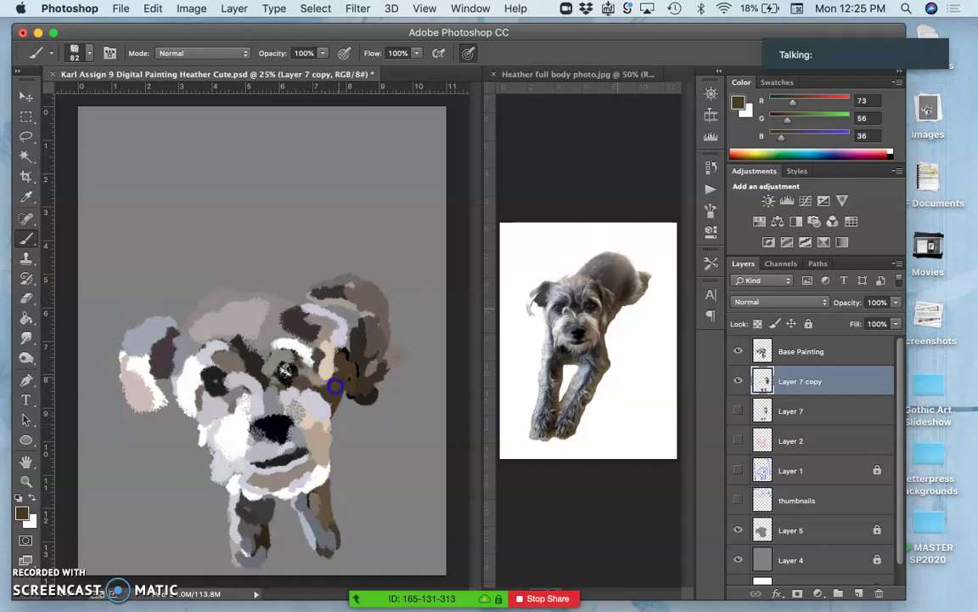
# Paint the dog's upper back on Layer 7 copy with brown-gray tones sampled from the body in the photo
pyautogui.keyDown('alt'); pyautogui.click(618, 267); pyautogui.keyUp('alt')
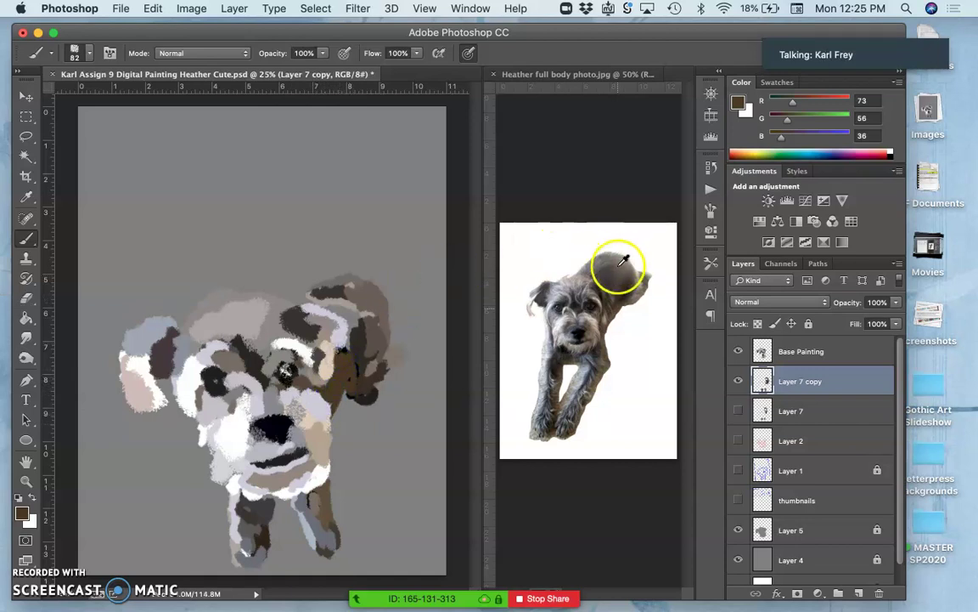
pyautogui.moveTo(369, 319); pyautogui.dragTo(362, 316)
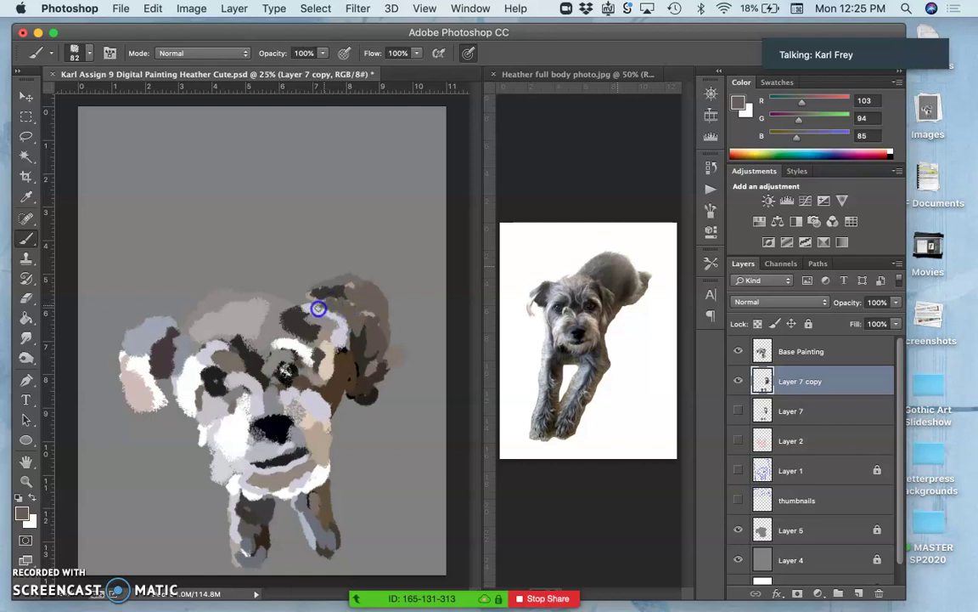
pyautogui.keyDown('alt'); pyautogui.click(600, 272); pyautogui.keyUp('alt')
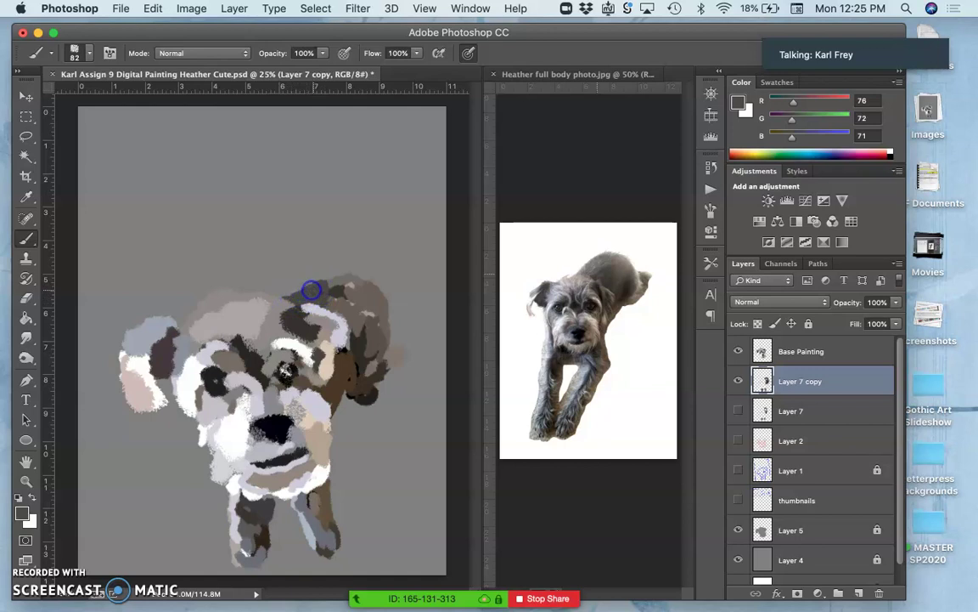
pyautogui.keyDown('alt'); pyautogui.click(605, 261); pyautogui.keyUp('alt')
pyautogui.click(322, 289)
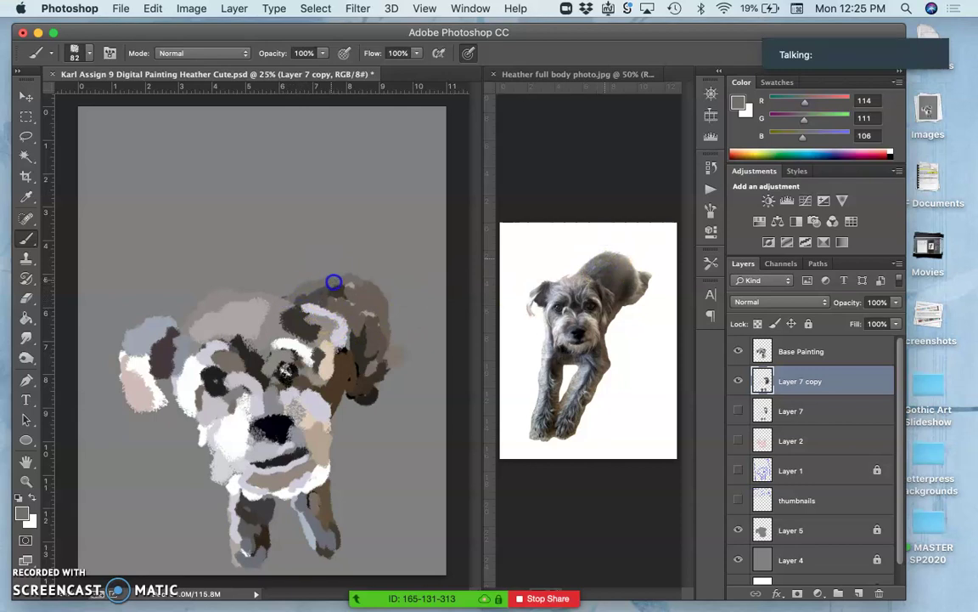
pyautogui.moveTo(334, 282); pyautogui.dragTo(338, 283)
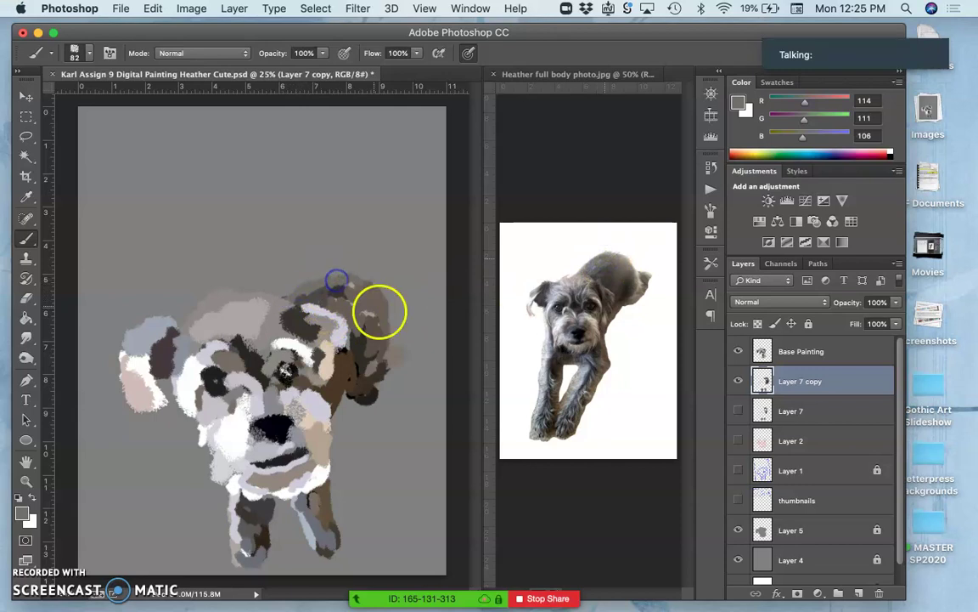
# Sample a gray from the photo and paint strokes over the dog's forehead on the Base Painting layer
pyautogui.keyDown('alt'); pyautogui.click(584, 291); pyautogui.keyUp('alt')
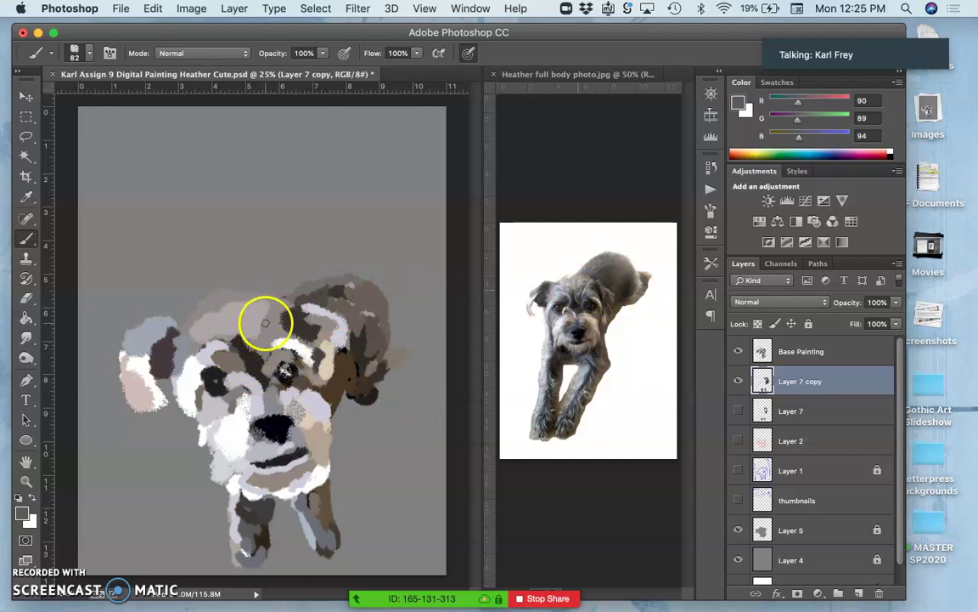
pyautogui.moveTo(266, 323); pyautogui.dragTo(266, 332)
pyautogui.click(818, 355)
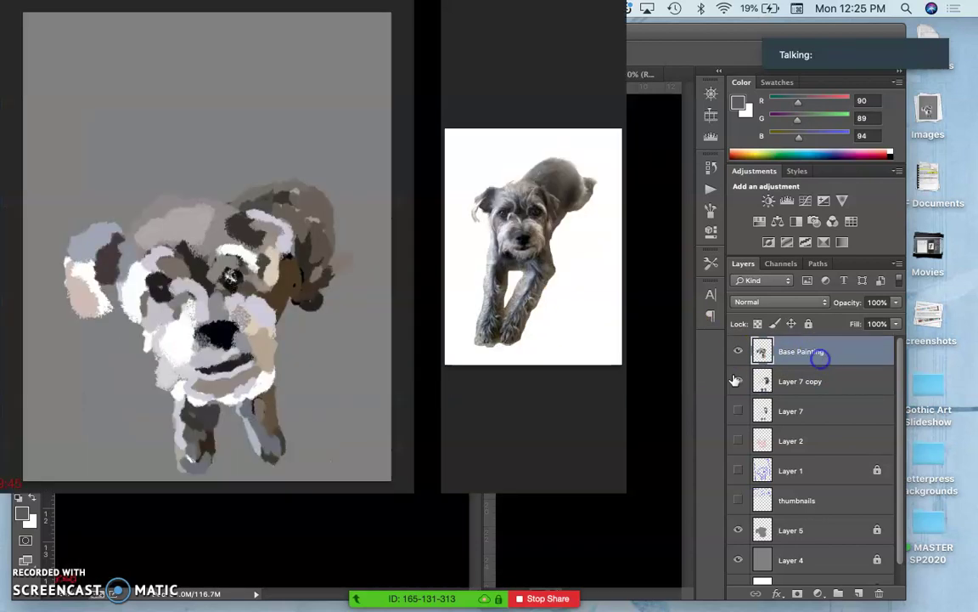
pyautogui.moveTo(268, 320); pyautogui.dragTo(259, 350)
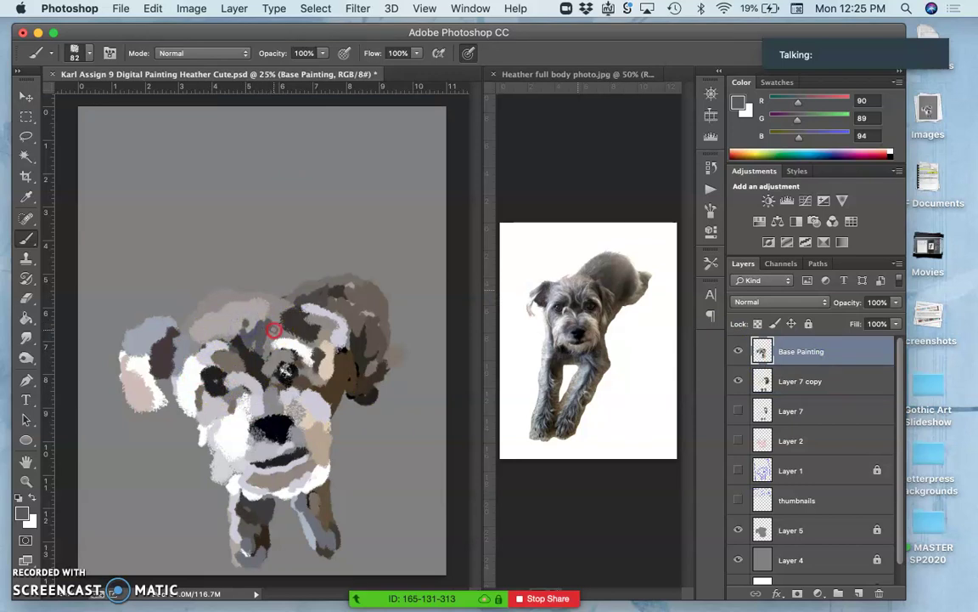
pyautogui.rightClick(273, 330)
pyautogui.click(263, 339)
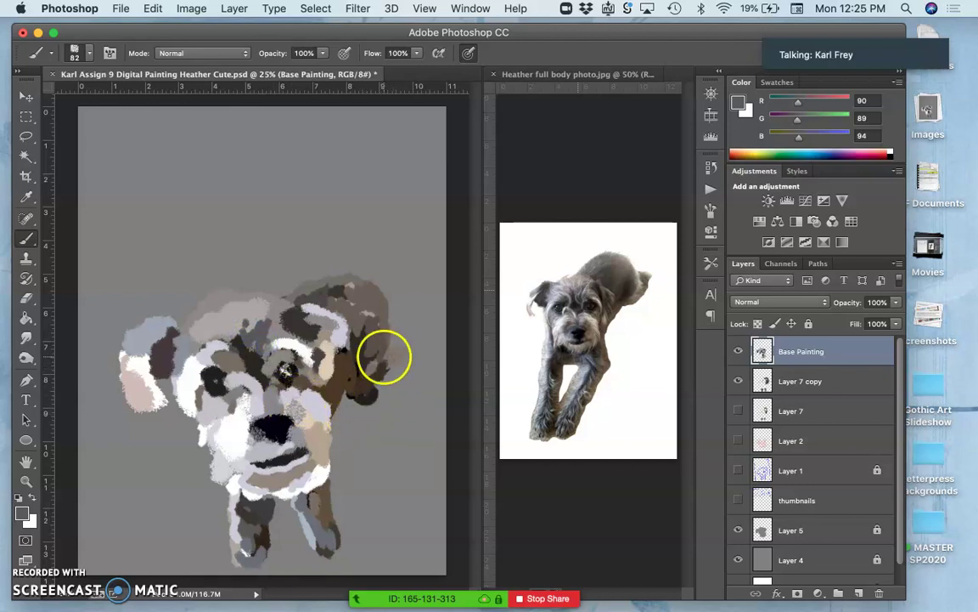
# Paint gray and dark strokes on Base Painting between the tan stroke beside the face and the body
pyautogui.rightClick(336, 368)
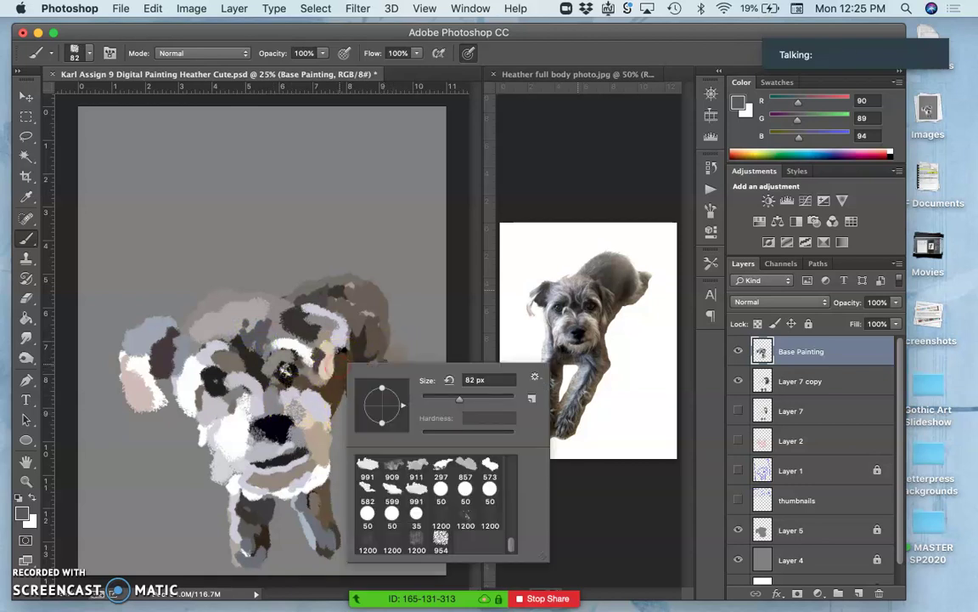
pyautogui.click(349, 354)
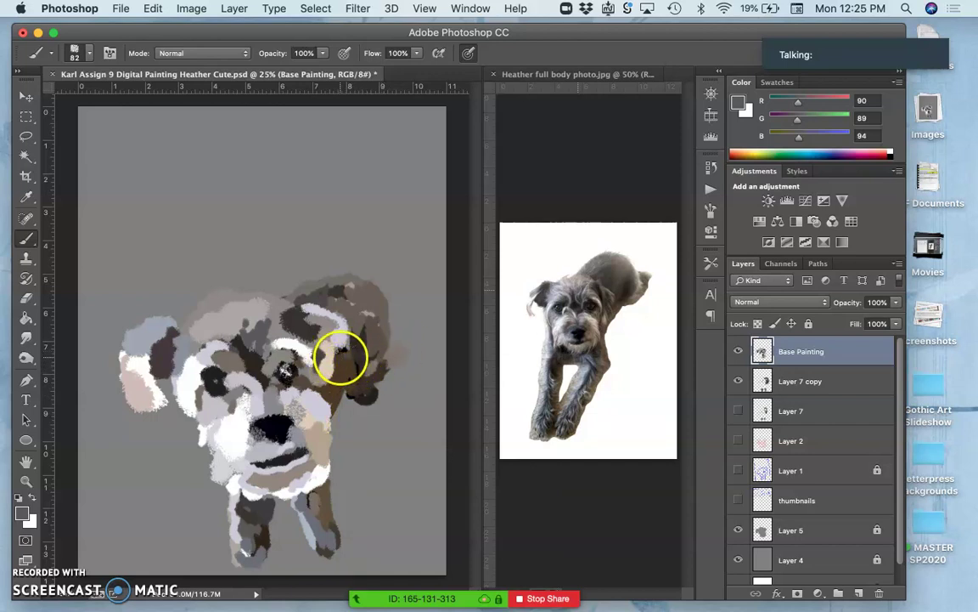
pyautogui.moveTo(340, 360); pyautogui.dragTo(339, 368)
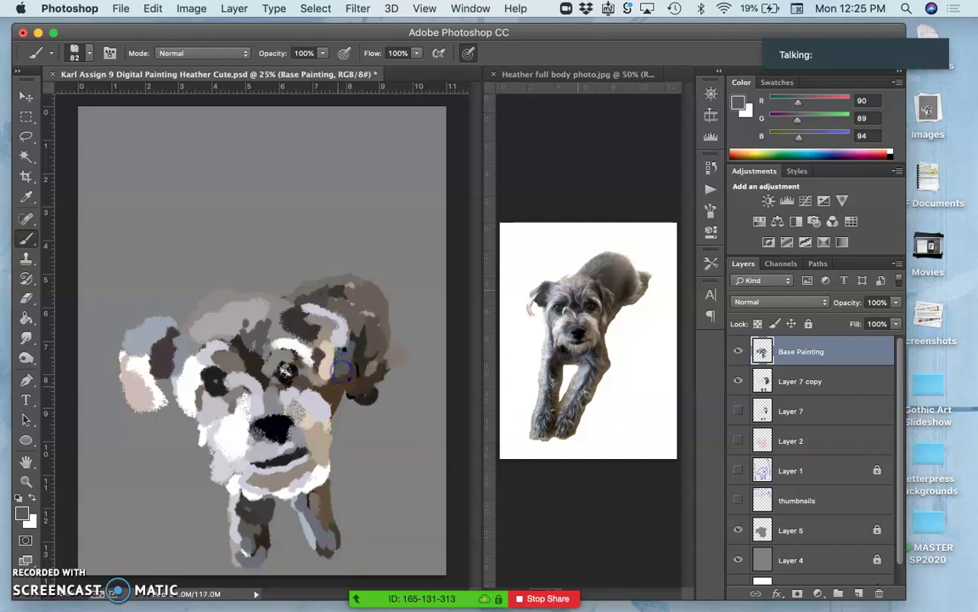
pyautogui.keyDown('alt'); pyautogui.click(361, 362); pyautogui.keyUp('alt')
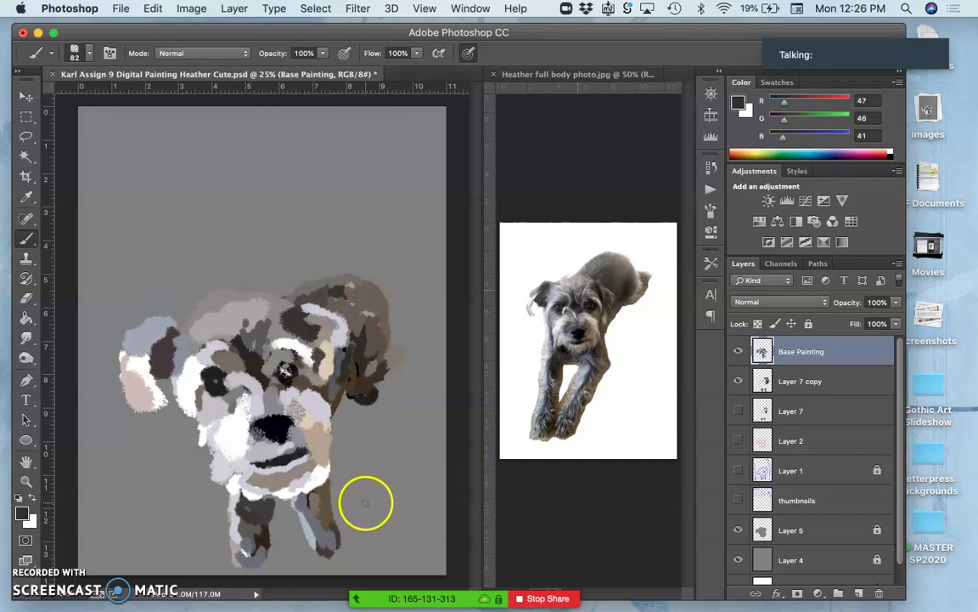
# Paint the top of the front leg and the body's lower edge with browns sampled from the painting
pyautogui.keyDown('alt'); pyautogui.click(314, 505); pyautogui.keyUp('alt')
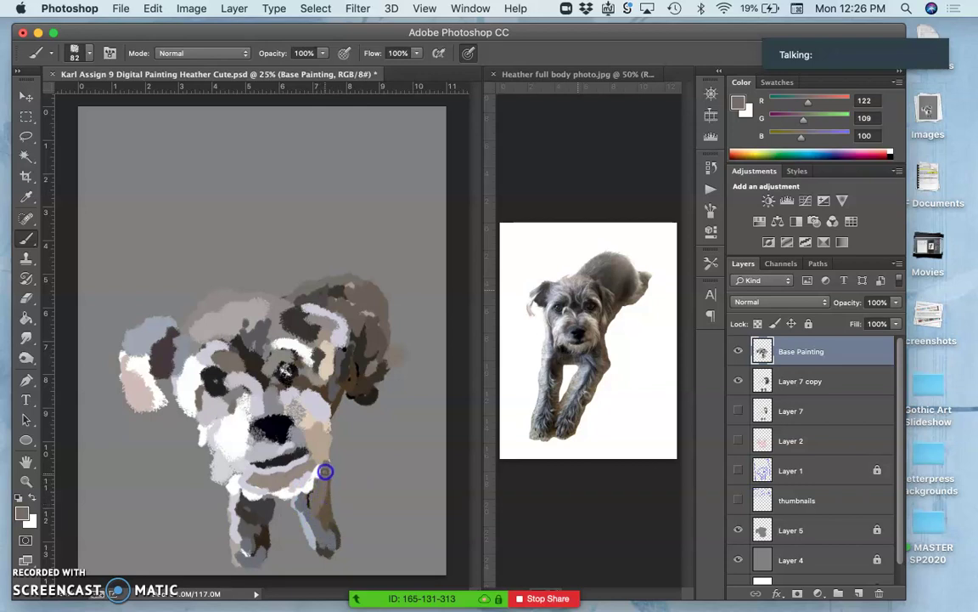
pyautogui.moveTo(326, 471)
pyautogui.mouseDown()
pyautogui.moveTo(293, 484)
pyautogui.moveTo(234, 471)
pyautogui.moveTo(266, 478)
pyautogui.moveTo(349, 389)
pyautogui.moveTo(361, 399)
pyautogui.mouseUp()
pyautogui.keyDown('alt'); pyautogui.click(366, 382); pyautogui.keyUp('alt')
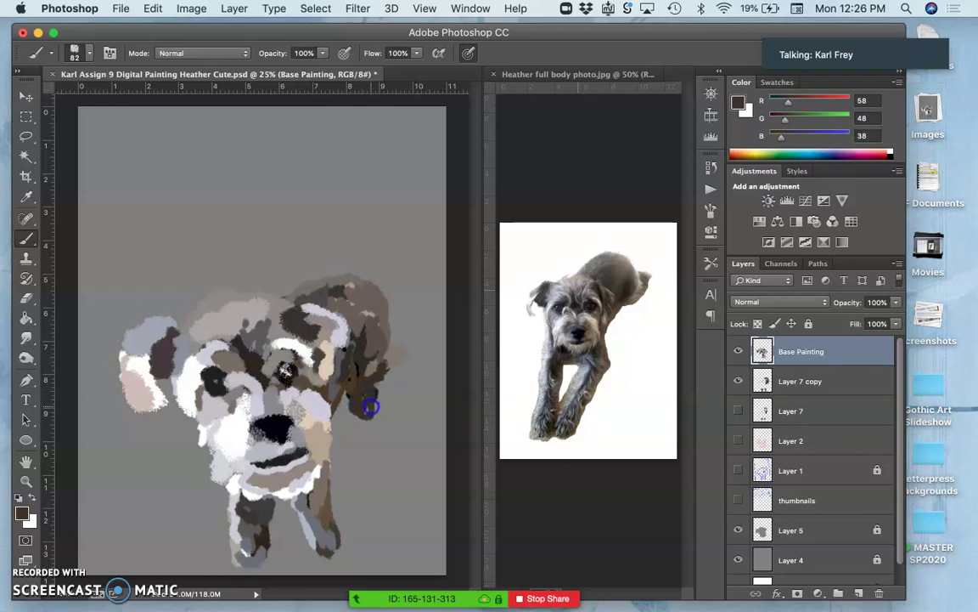
pyautogui.keyDown('alt'); pyautogui.click(371, 355); pyautogui.keyUp('alt')
pyautogui.moveTo(379, 367); pyautogui.dragTo(371, 399)
pyautogui.keyDown('alt'); pyautogui.click(376, 348); pyautogui.keyUp('alt')
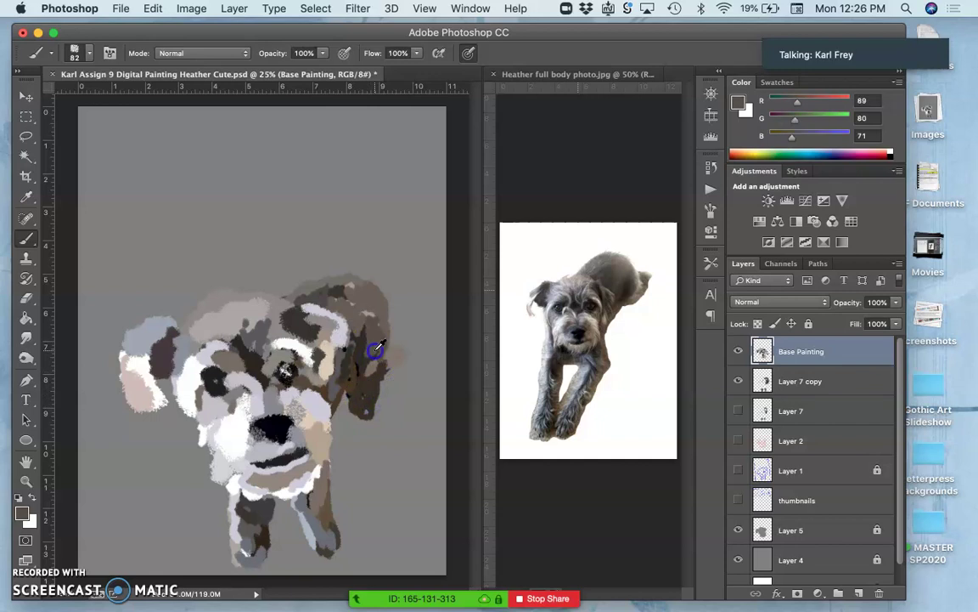
pyautogui.click(370, 405)
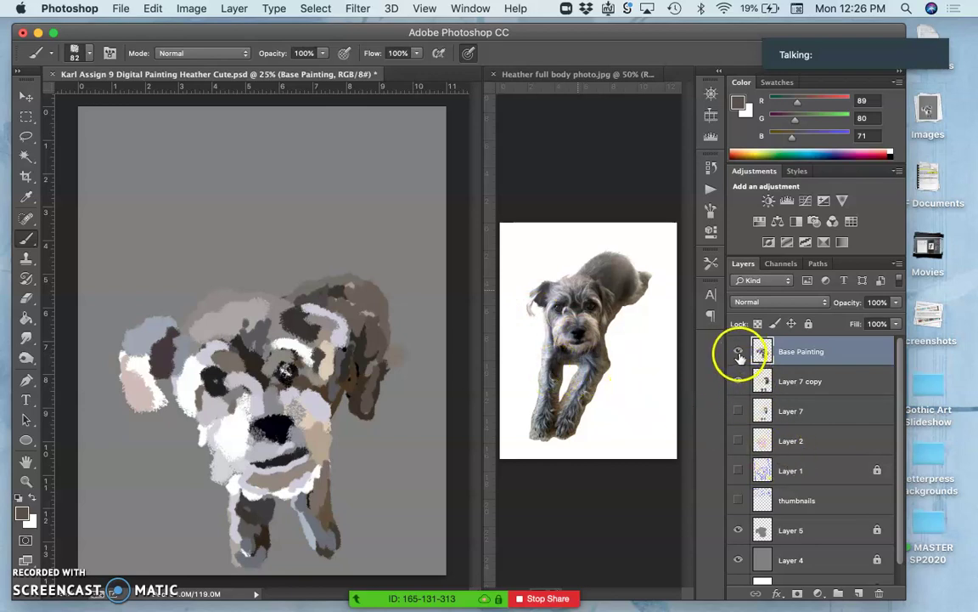
# Lasso and delete the stray brown smudge beside the body on Layer 7 copy, and save the painting
pyautogui.click(26, 136)
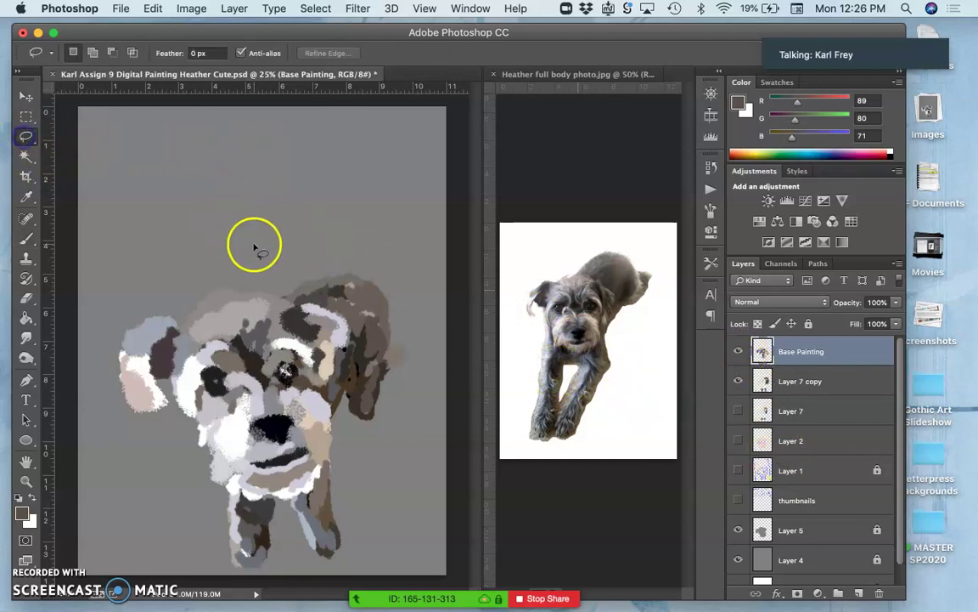
pyautogui.moveTo(395, 333); pyautogui.dragTo(396, 331)
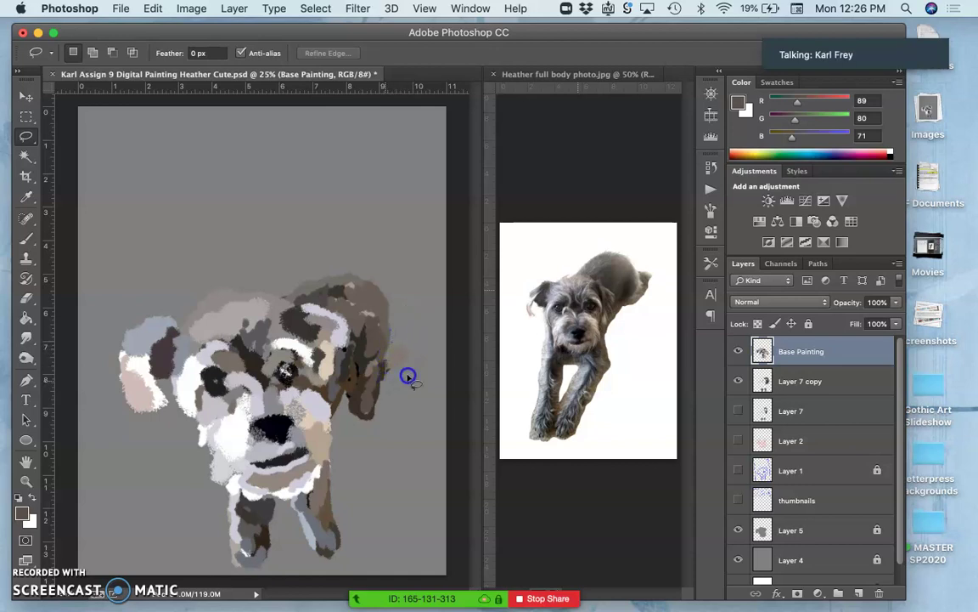
pyautogui.moveTo(408, 375); pyautogui.dragTo(406, 326)
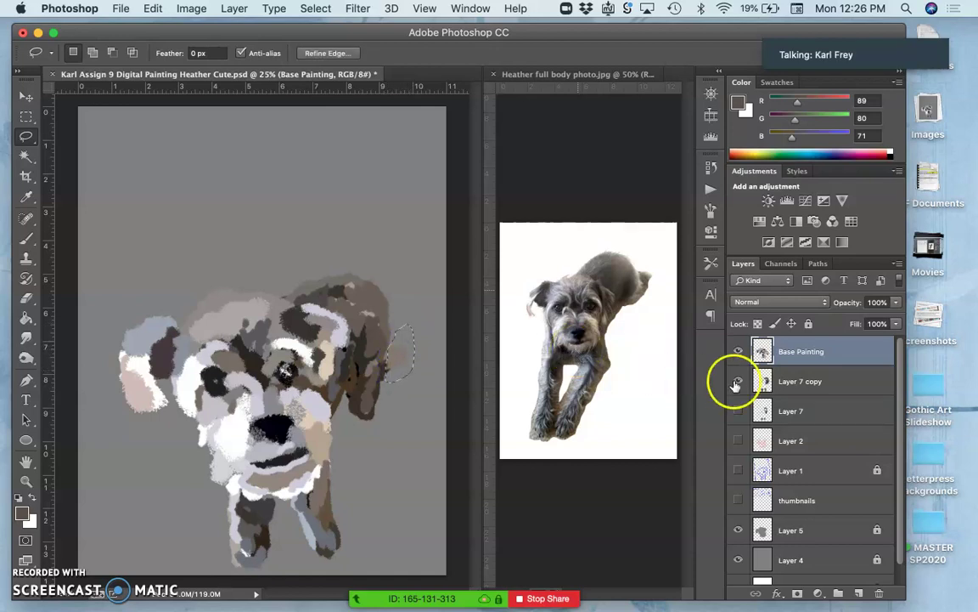
pyautogui.click(789, 381)
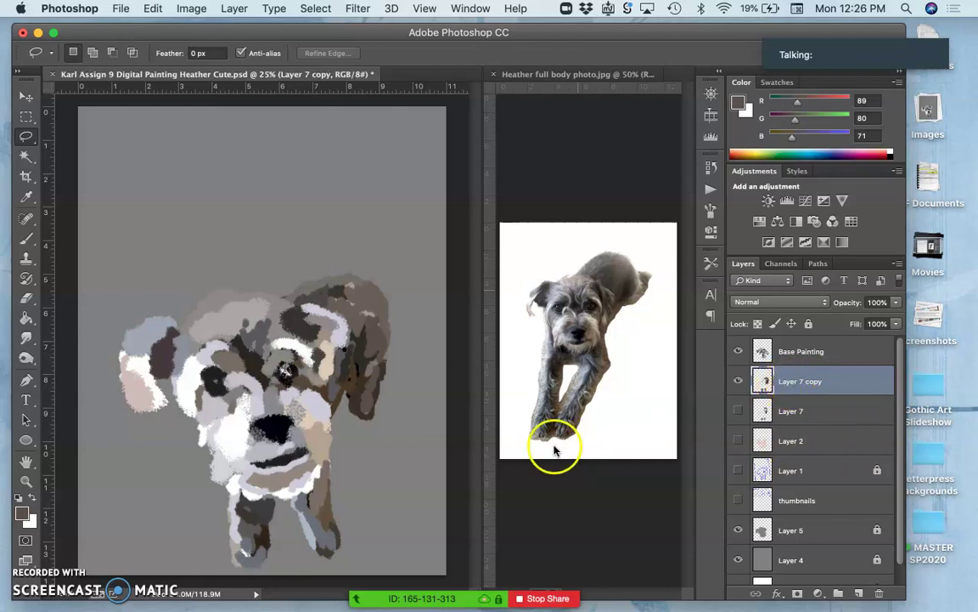
pyautogui.press('super+minus')
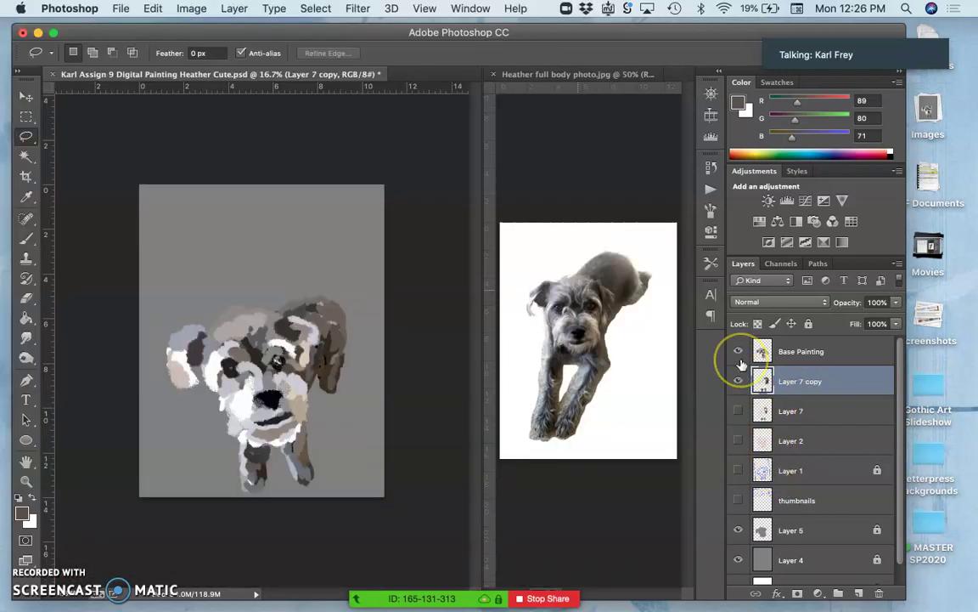
pyautogui.press('super+s')
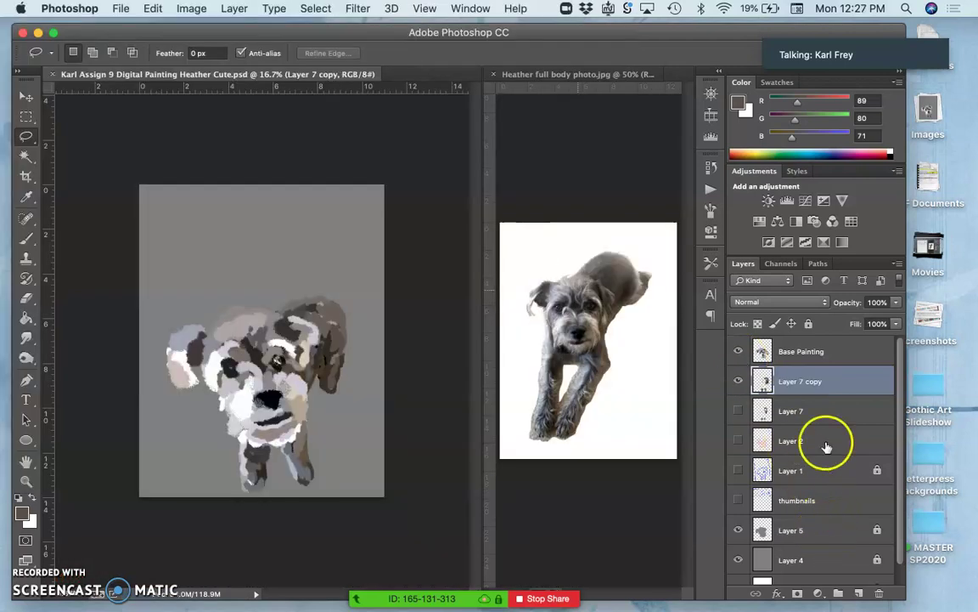
# Unlock Layer 5 and move it directly below Layer 7 copy in the layer stack
pyautogui.click(808, 322)
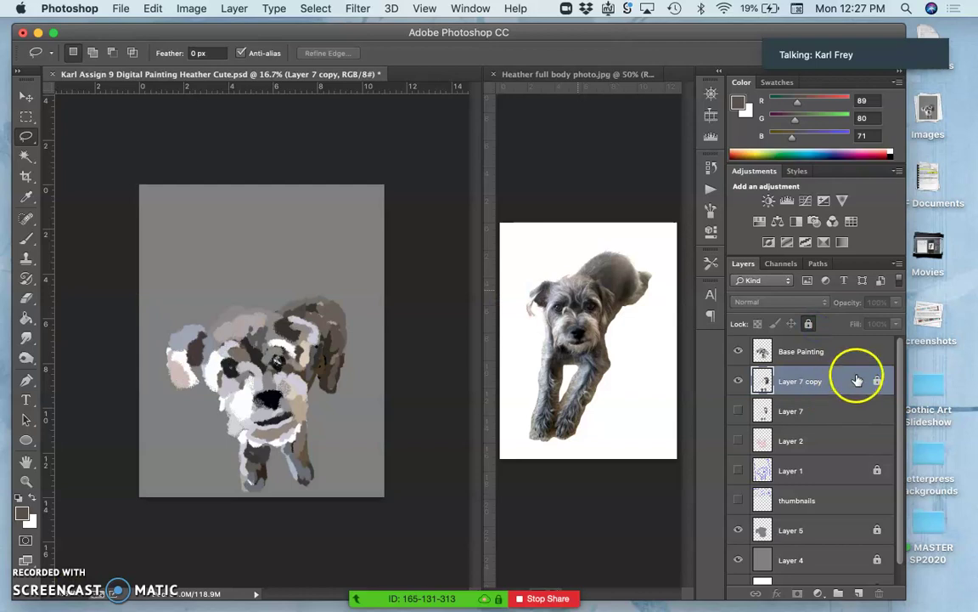
pyautogui.click(808, 323)
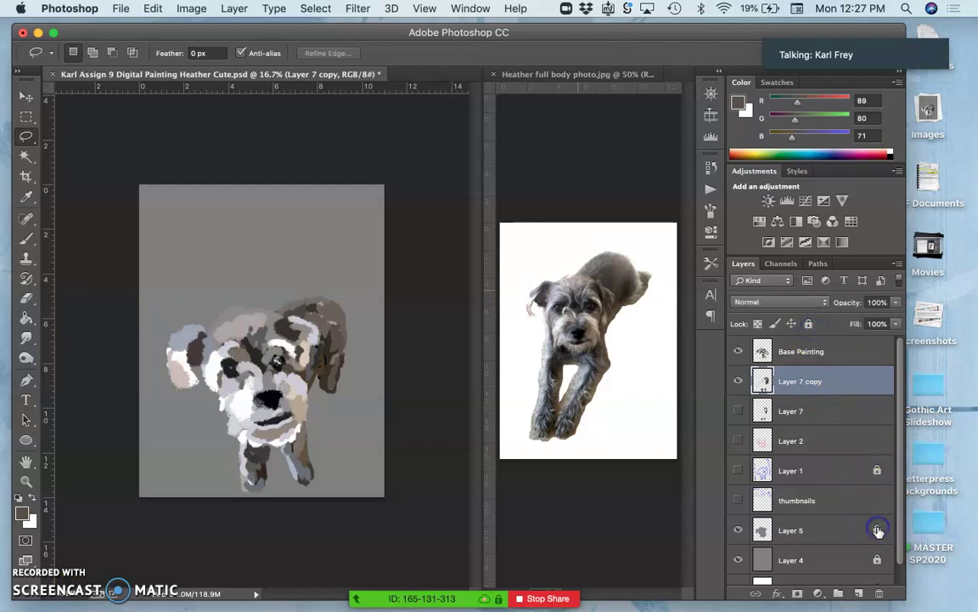
pyautogui.click(814, 530)
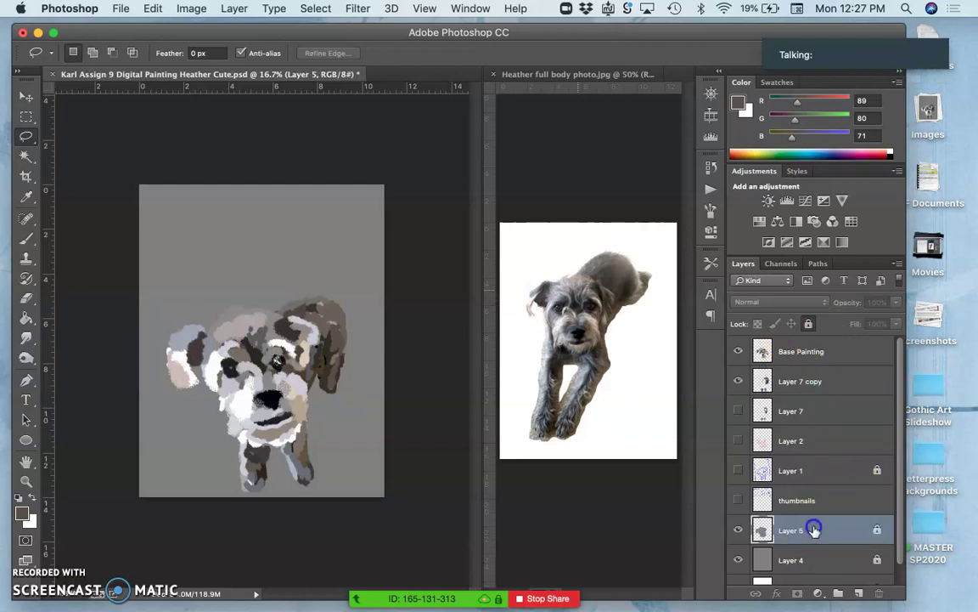
pyautogui.click(808, 323)
pyautogui.moveTo(812, 531); pyautogui.dragTo(786, 403)
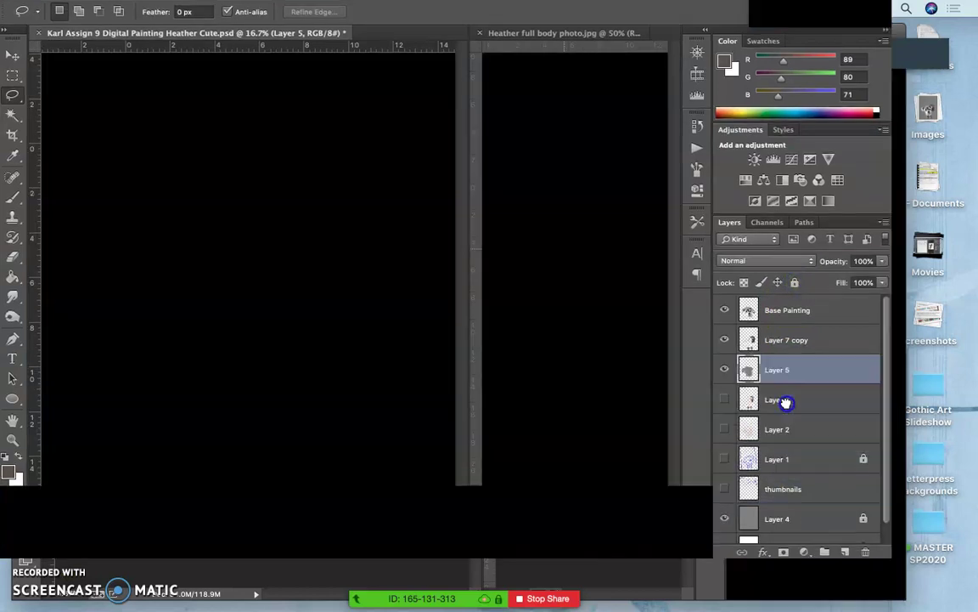
# Hide the Base Painting, Layer 7 copy, Layer 5 and Layer 4 layers, leaving only the white Background showing
pyautogui.click(738, 351)
pyautogui.click(738, 374)
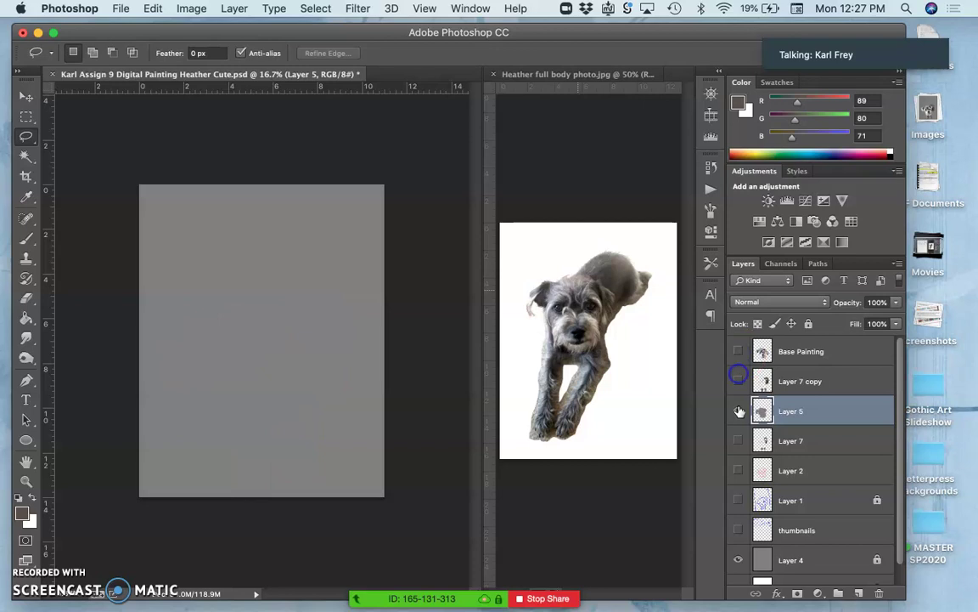
pyautogui.click(739, 411)
pyautogui.scroll(-1, 738, 575)
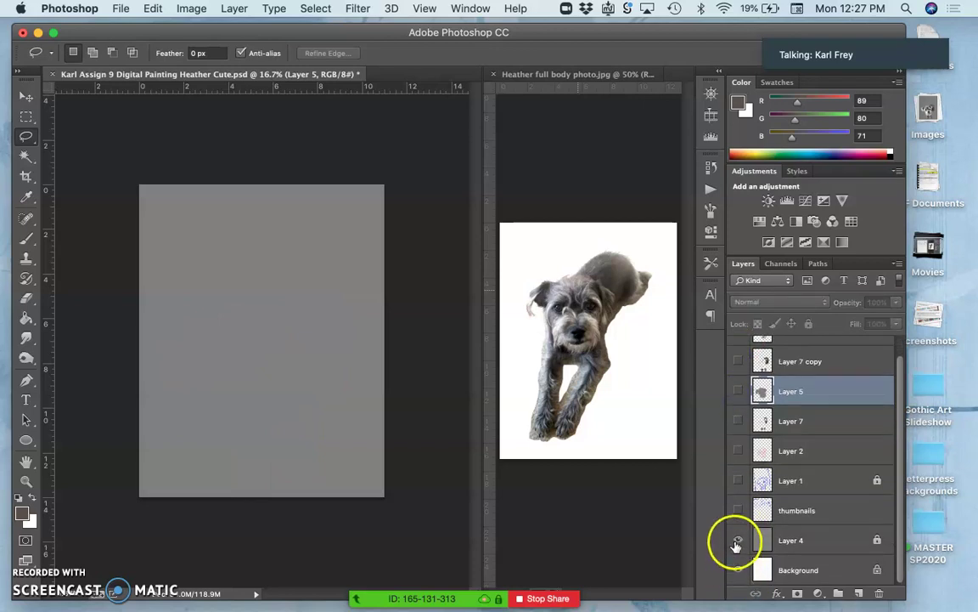
pyautogui.click(737, 544)
pyautogui.scroll(1, 747, 501)
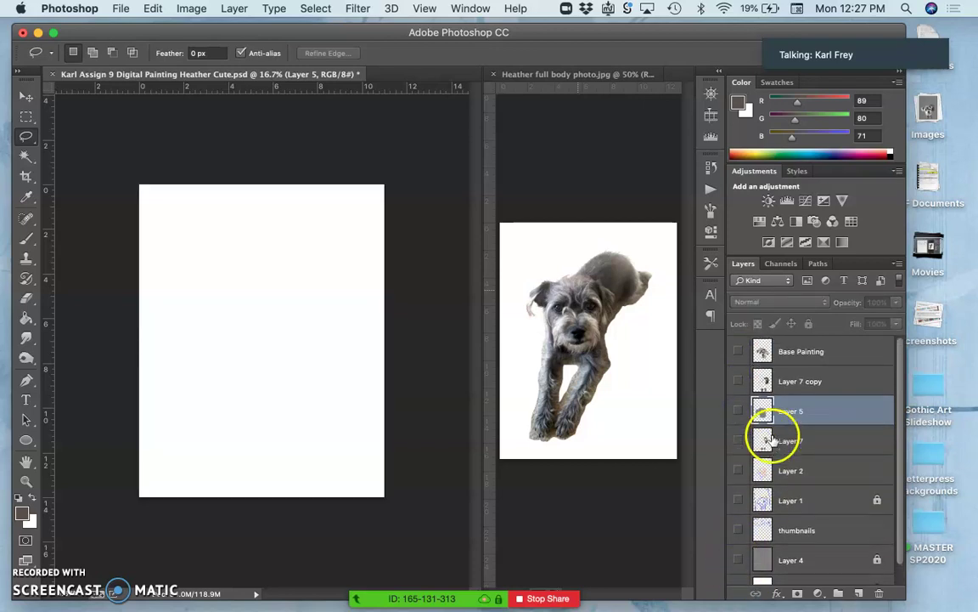
# Make the Layer 5, Layer 7 copy and Base Painting layers visible again
pyautogui.click(738, 412)
pyautogui.click(738, 381)
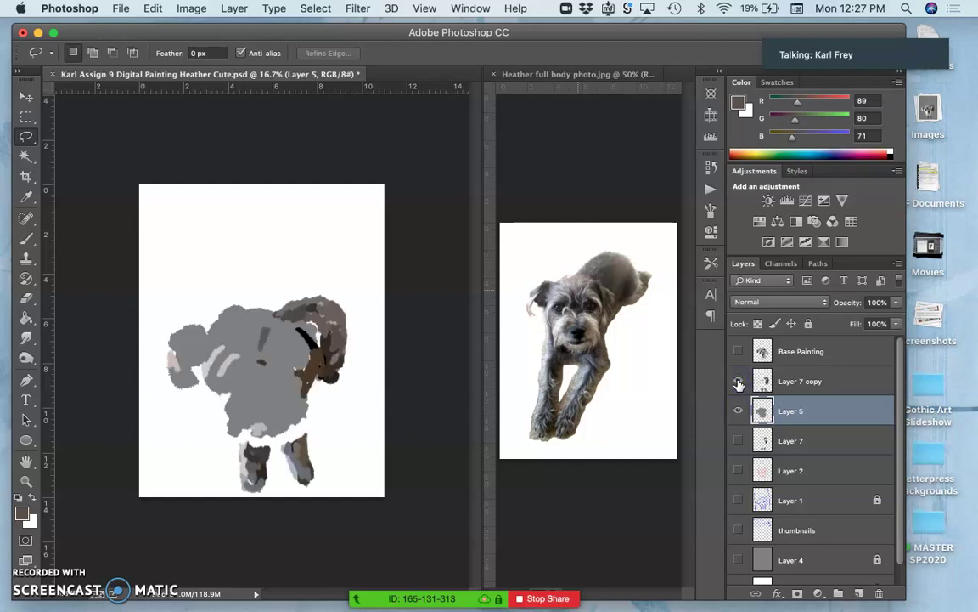
pyautogui.click(738, 351)
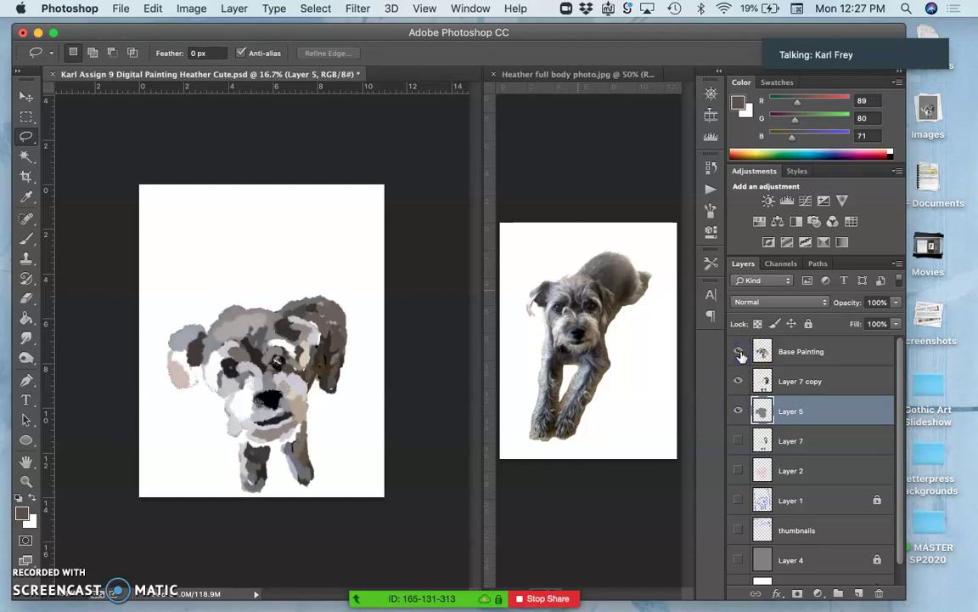
# Add a new layer directly above Layer 4 and fill it with solid hot pink at 100% opacity in Normal mode
pyautogui.click(809, 557)
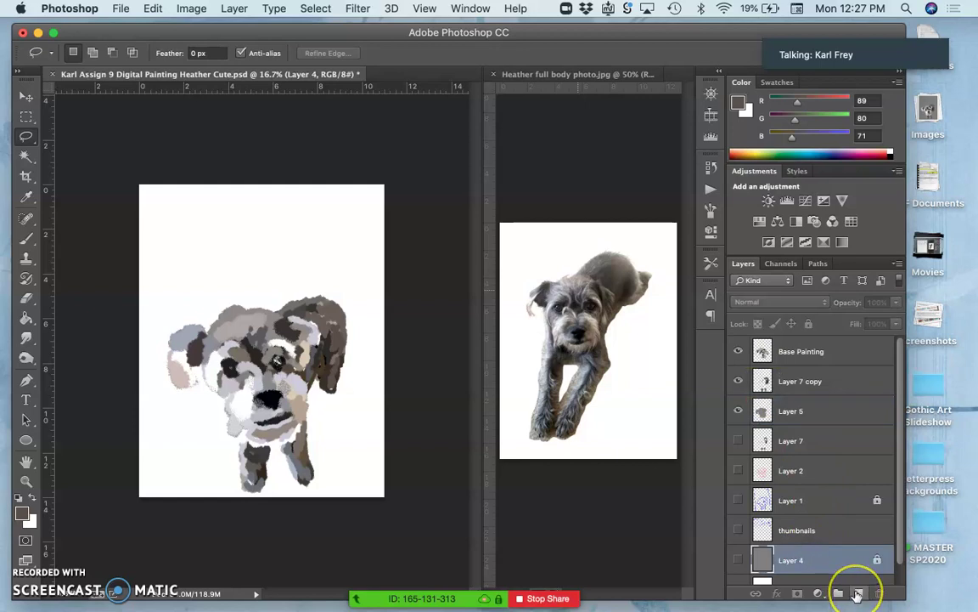
pyautogui.click(857, 592)
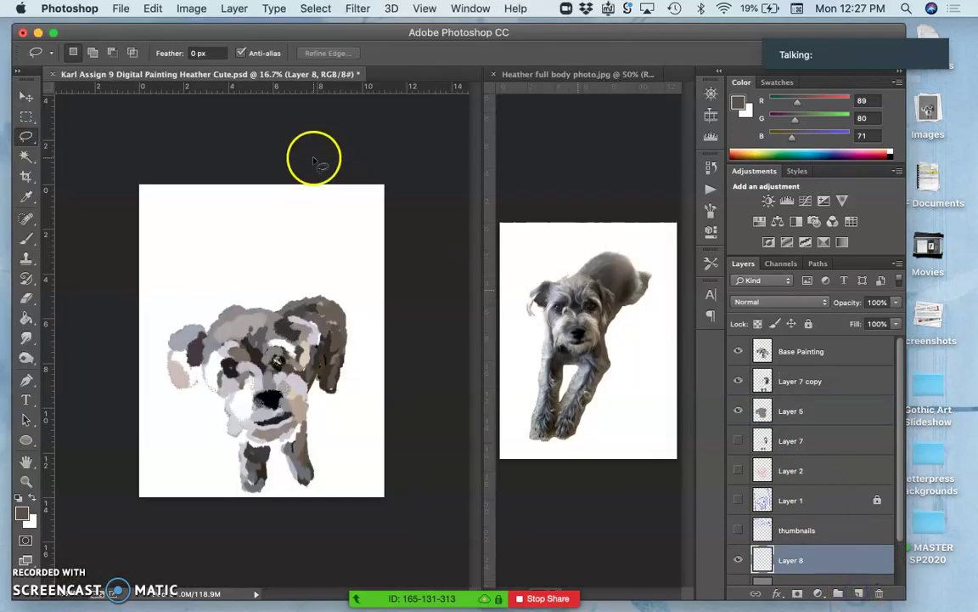
pyautogui.click(153, 8)
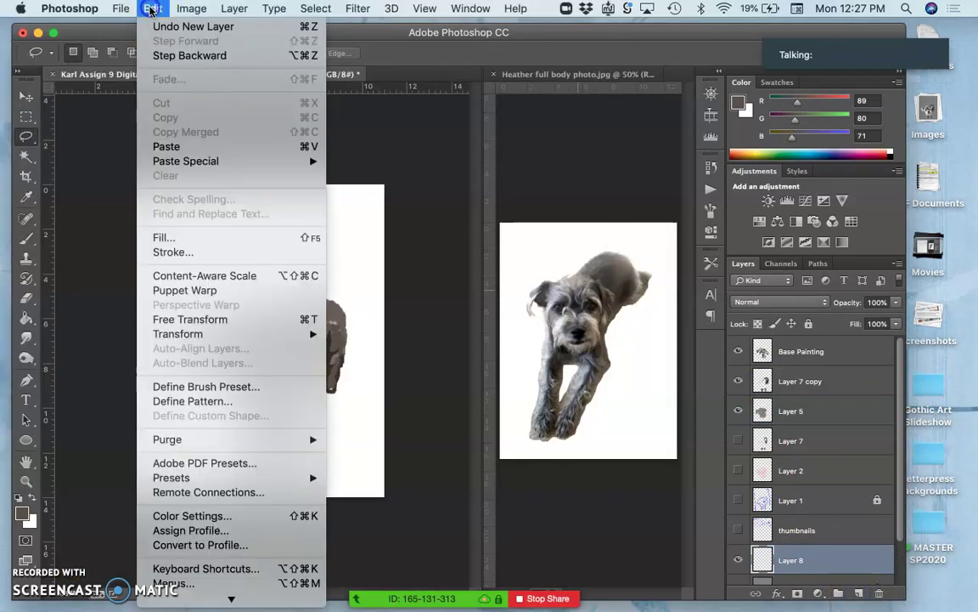
pyautogui.click(170, 239)
pyautogui.click(398, 397)
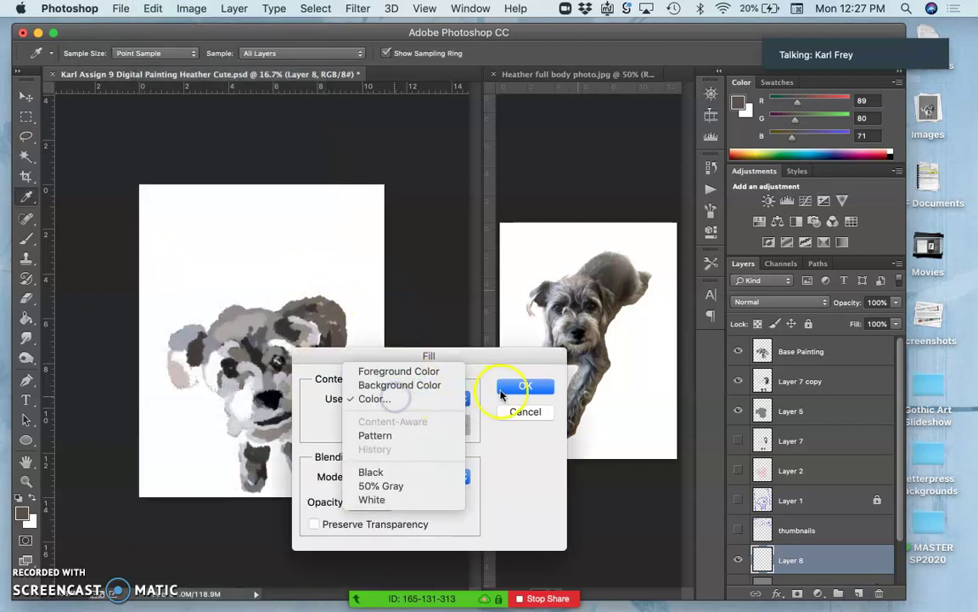
pyautogui.click(501, 393)
pyautogui.click(520, 388)
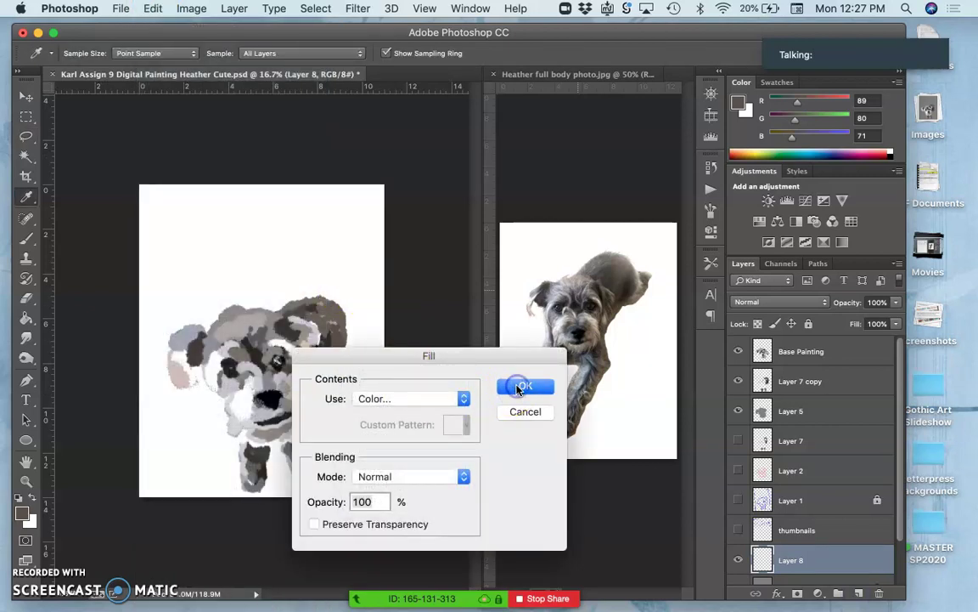
pyautogui.press('l')
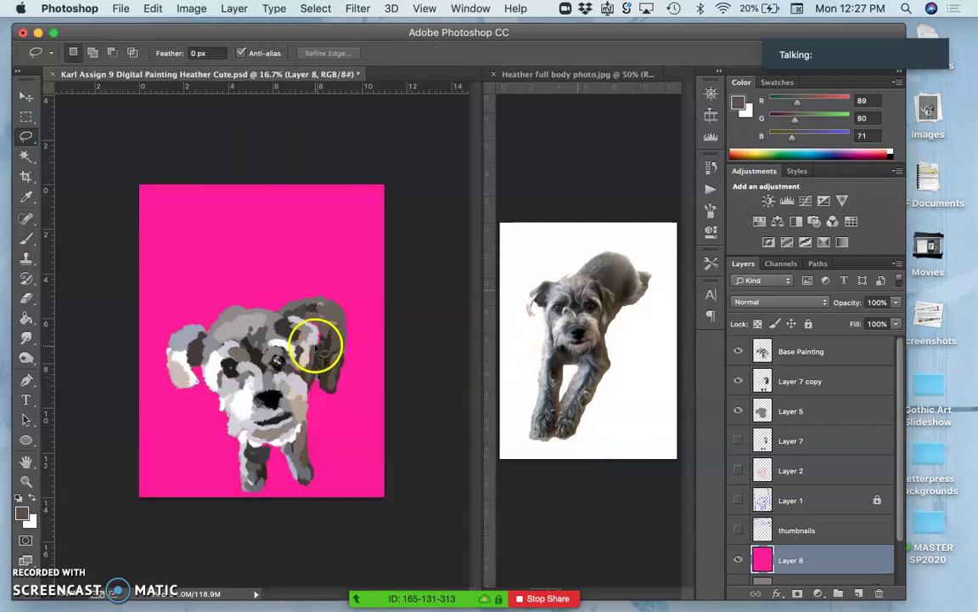
# On Layer 7 copy, brush blue-gray sampled from the painting over the pink gaps between the head and the body
pyautogui.press('super+equal')
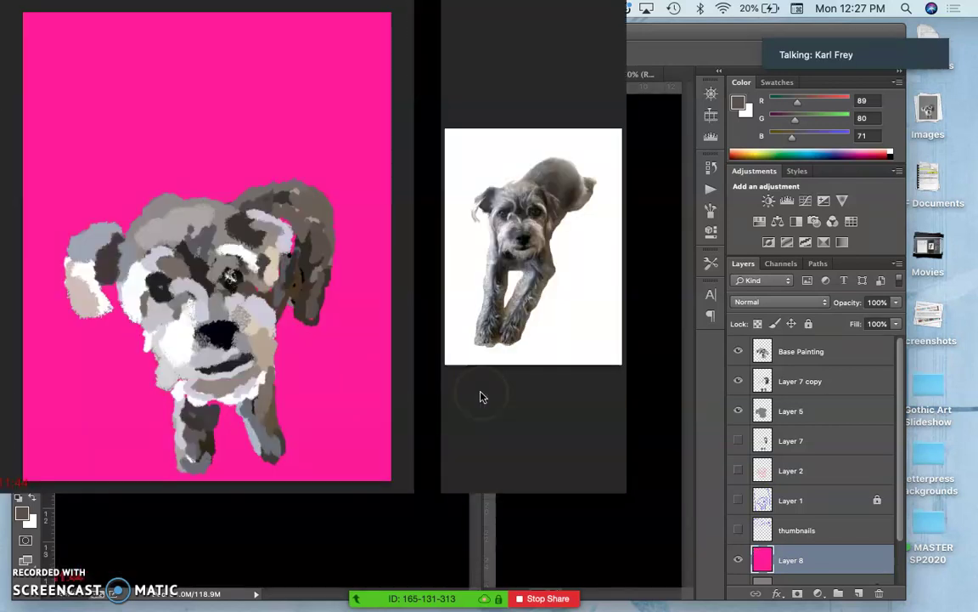
pyautogui.press('super+equal')
pyautogui.hscroll(2, 363, 334)
pyautogui.scroll(-1, 363, 334)
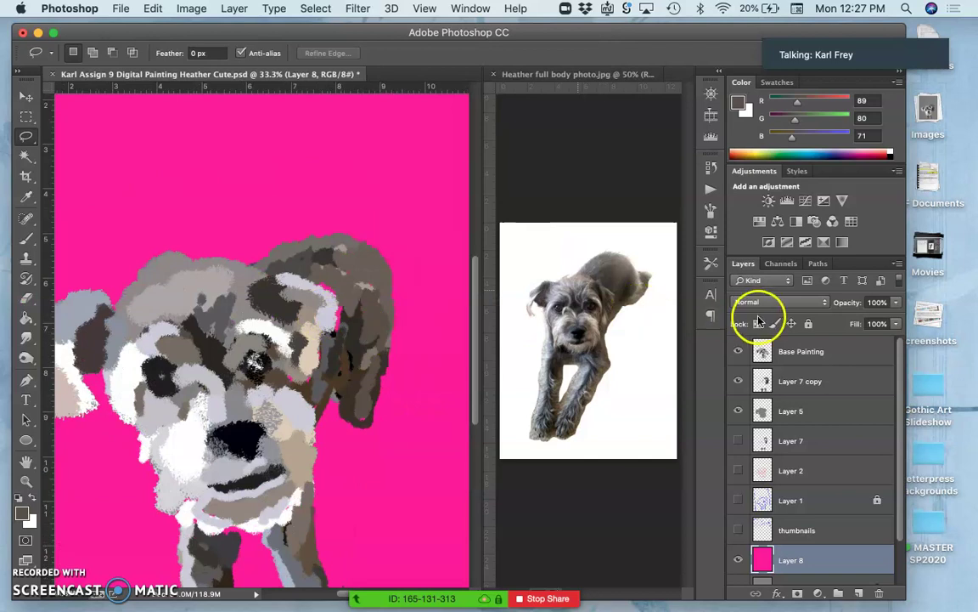
pyautogui.click(802, 384)
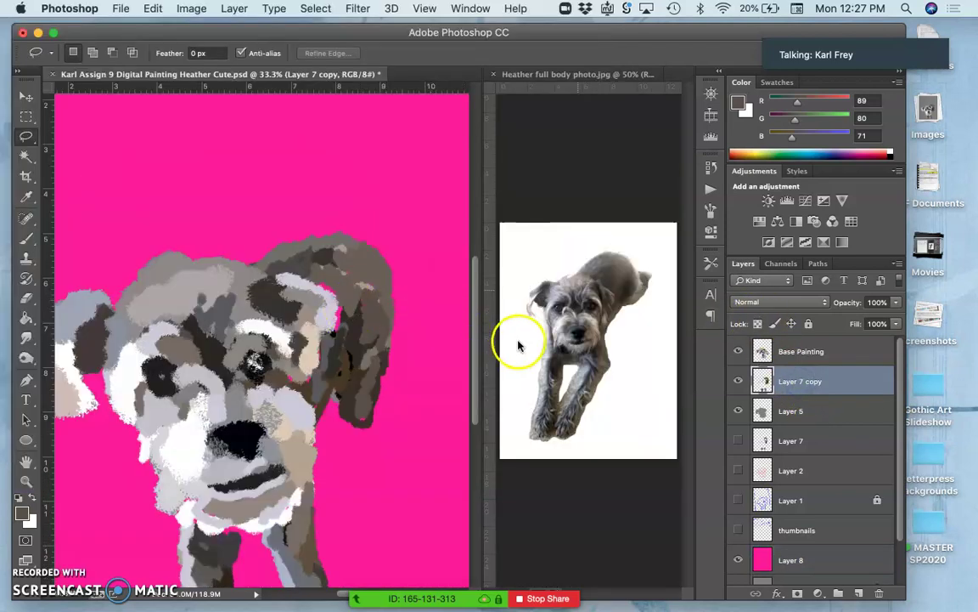
pyautogui.click(27, 238)
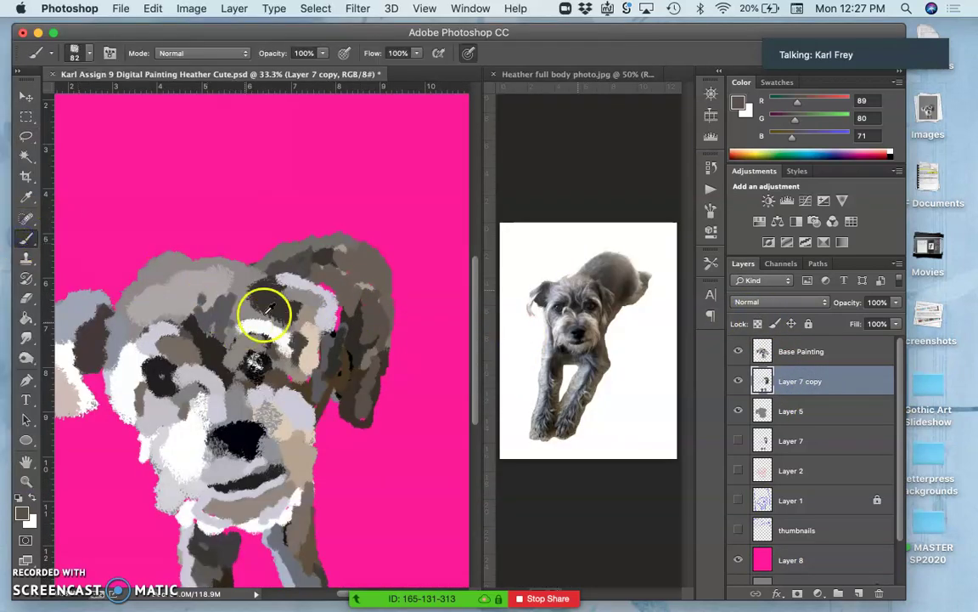
pyautogui.moveTo(355, 274)
pyautogui.mouseDown()
pyautogui.moveTo(348, 309)
pyautogui.moveTo(320, 340)
pyautogui.moveTo(253, 325)
pyautogui.moveTo(132, 333)
pyautogui.mouseUp()
pyautogui.keyDown('alt'); pyautogui.click(127, 338); pyautogui.keyUp('alt')
pyautogui.click(328, 292)
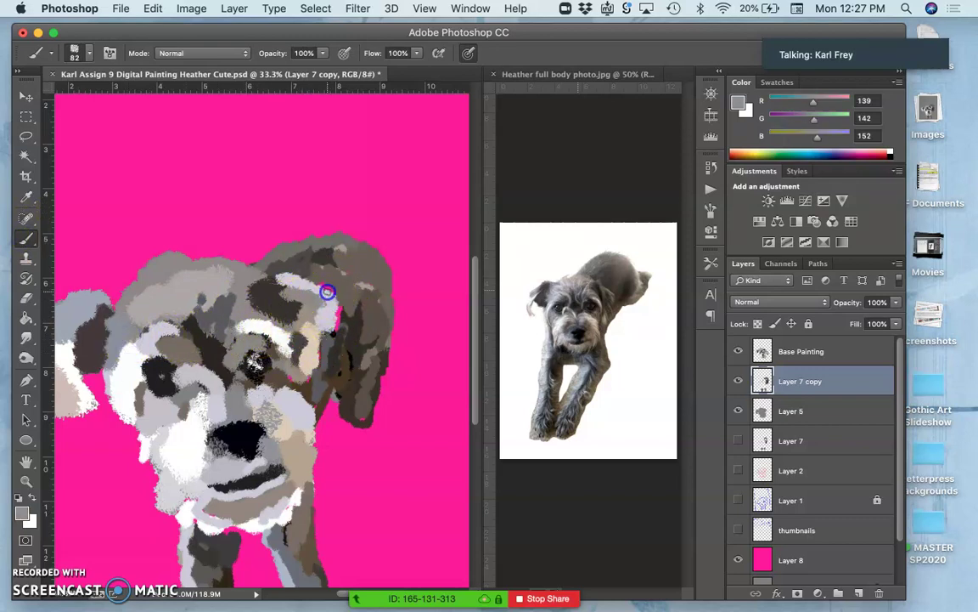
# Sample a dark brown from the body and paint it along the face's edge to close the remaining gaps beside the cheek
pyautogui.keyDown('alt'); pyautogui.click(353, 361); pyautogui.keyUp('alt')
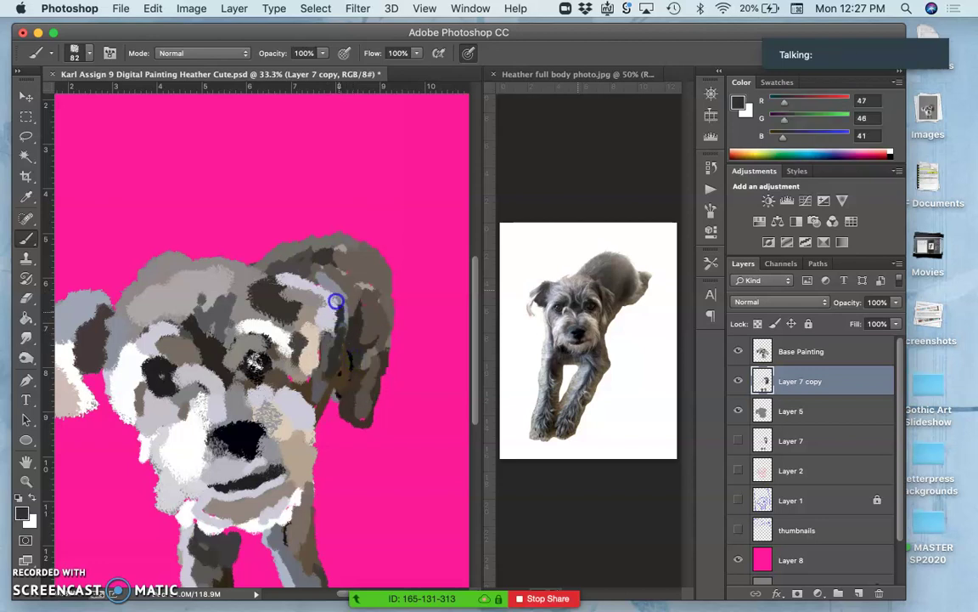
pyautogui.moveTo(315, 285)
pyautogui.mouseDown()
pyautogui.moveTo(328, 360)
pyautogui.moveTo(312, 377)
pyautogui.mouseUp()
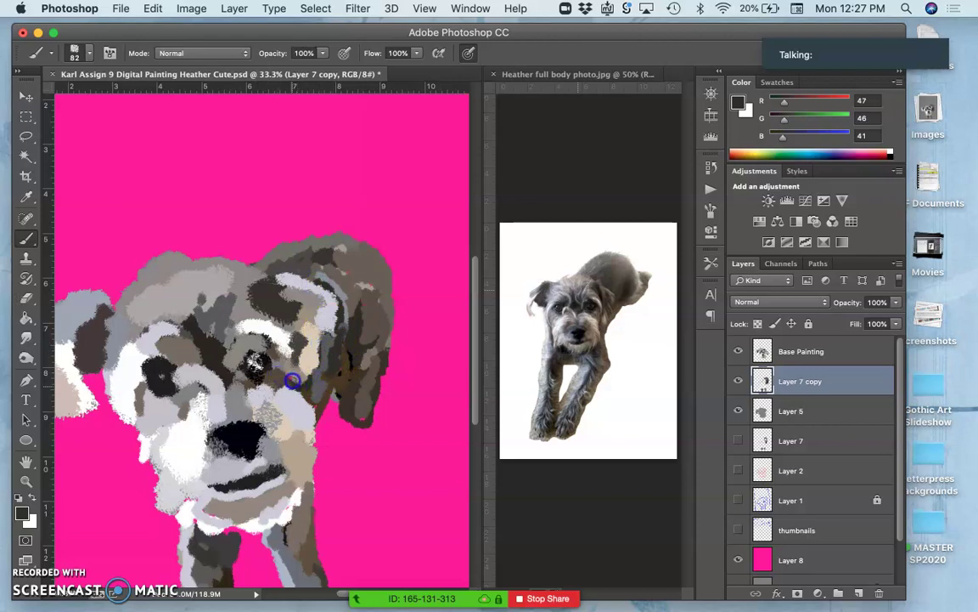
pyautogui.click(298, 412)
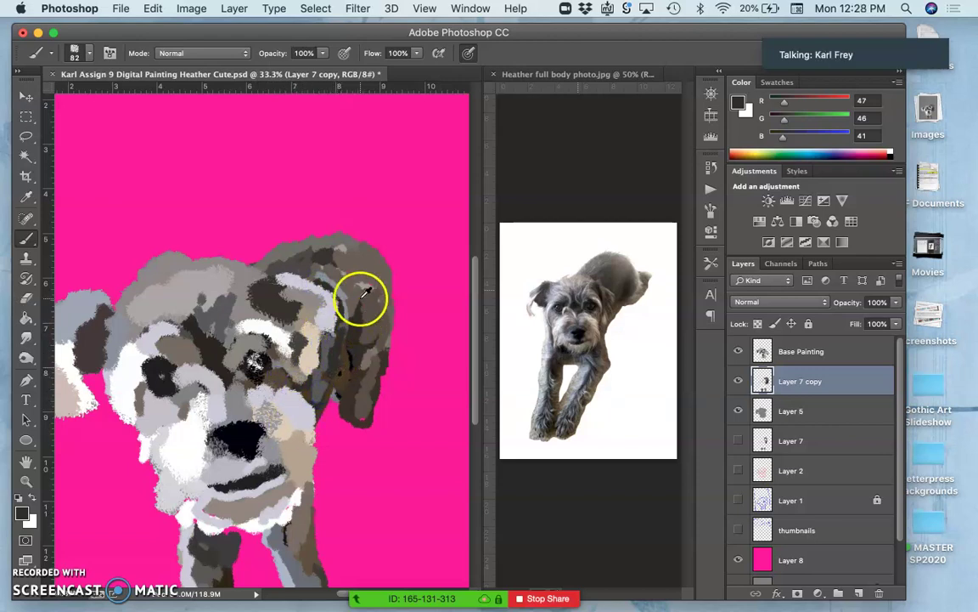
# Paint light gray fur strokes on the body sampled from the head, and break them up with sampled dark and mid browns
pyautogui.keyDown('alt'); pyautogui.click(358, 297); pyautogui.keyUp('alt')
pyautogui.rightClick(345, 274)
pyautogui.click(321, 249)
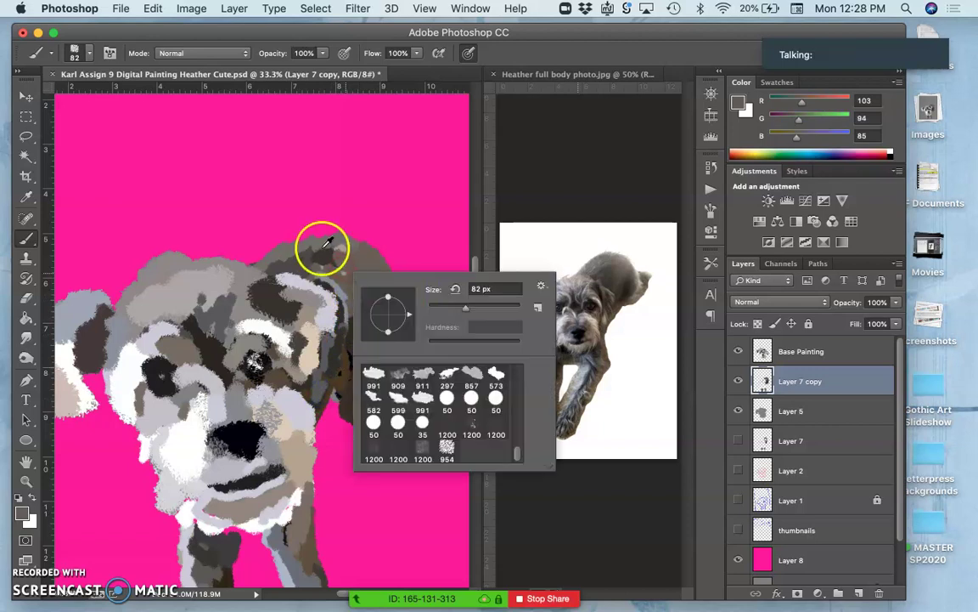
pyautogui.keyDown('alt'); pyautogui.click(280, 261); pyautogui.keyUp('alt')
pyautogui.keyDown('alt'); pyautogui.click(194, 254); pyautogui.keyUp('alt')
pyautogui.click(340, 270)
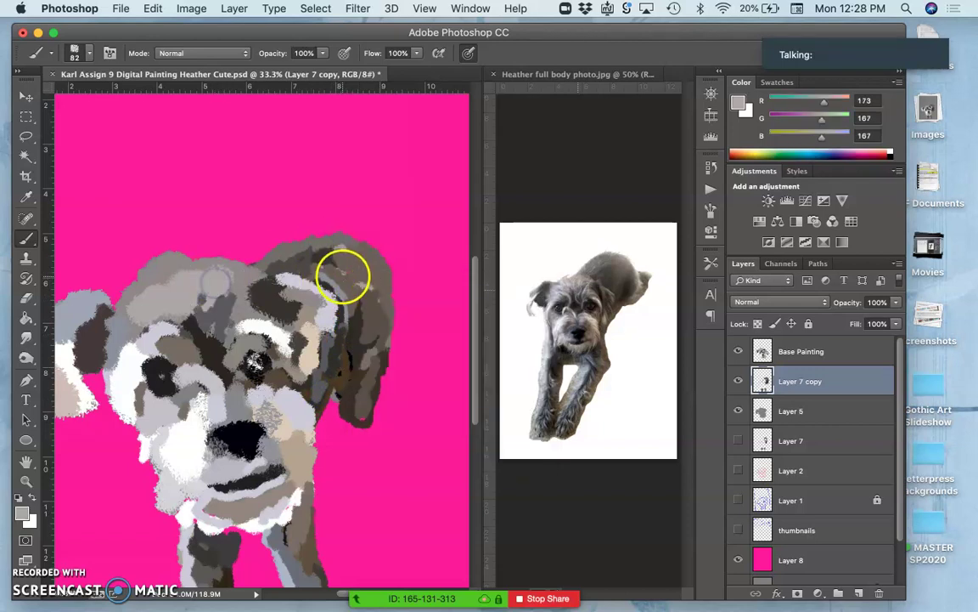
pyautogui.click(371, 283)
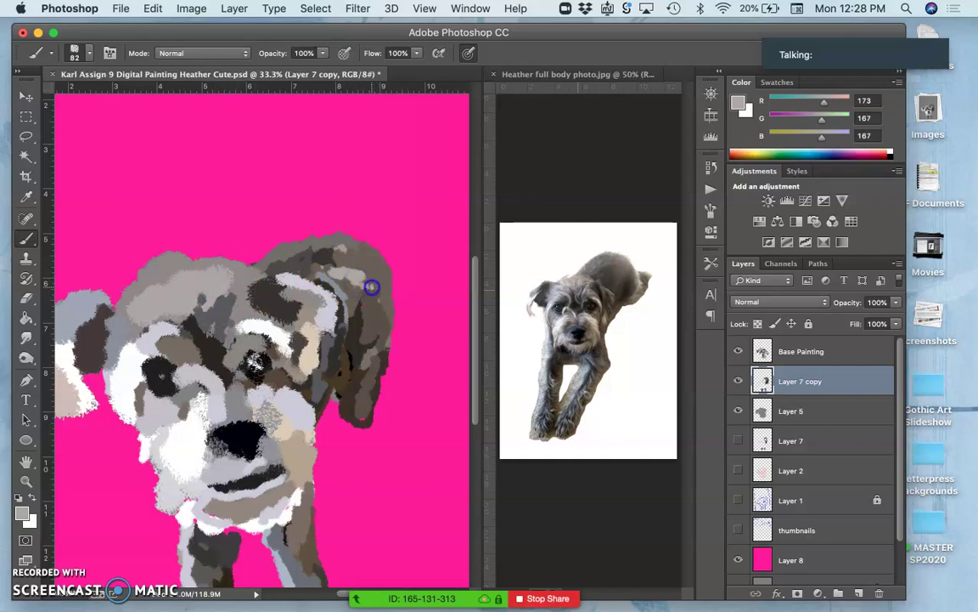
pyautogui.click(362, 307)
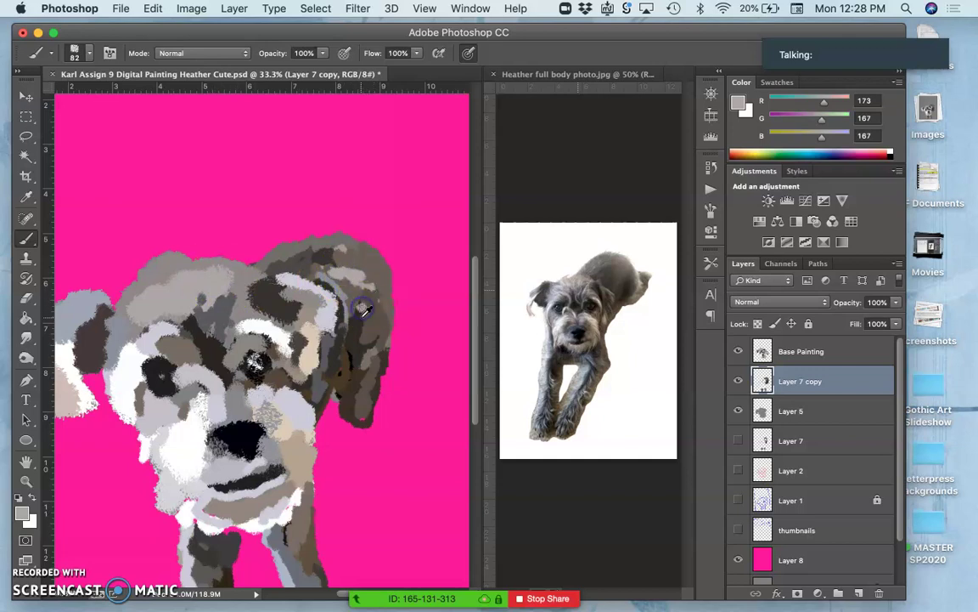
pyautogui.keyDown('alt'); pyautogui.click(365, 318); pyautogui.keyUp('alt')
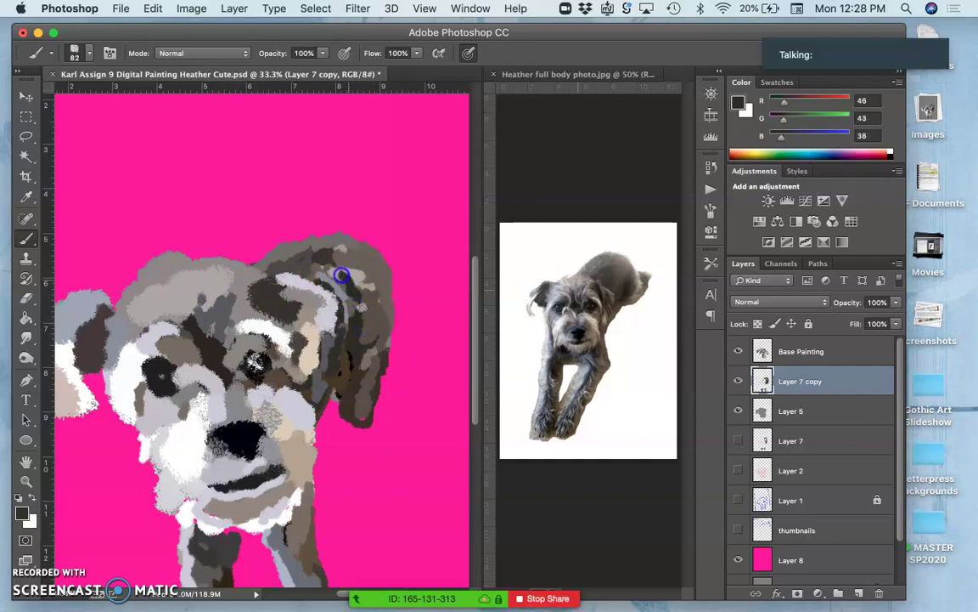
pyautogui.keyDown('alt'); pyautogui.click(353, 303); pyautogui.keyUp('alt')
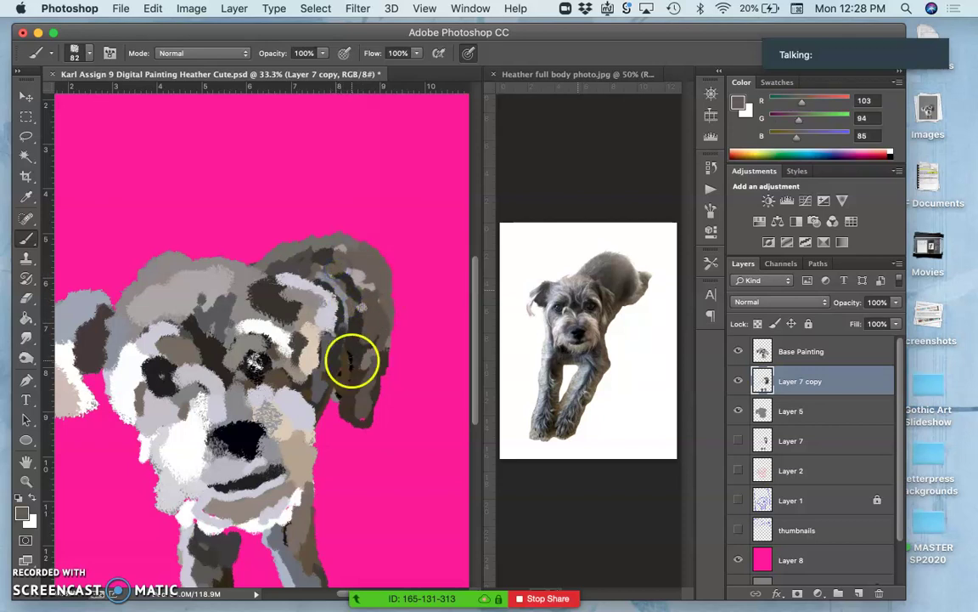
# Sample the near-black of the nose and paint dark accent strokes on the brown body fur beside the face
pyautogui.scroll(-3, 352, 360)
pyautogui.hscroll(-3, 351, 360)
pyautogui.keyDown('alt'); pyautogui.click(291, 400); pyautogui.keyUp('alt')
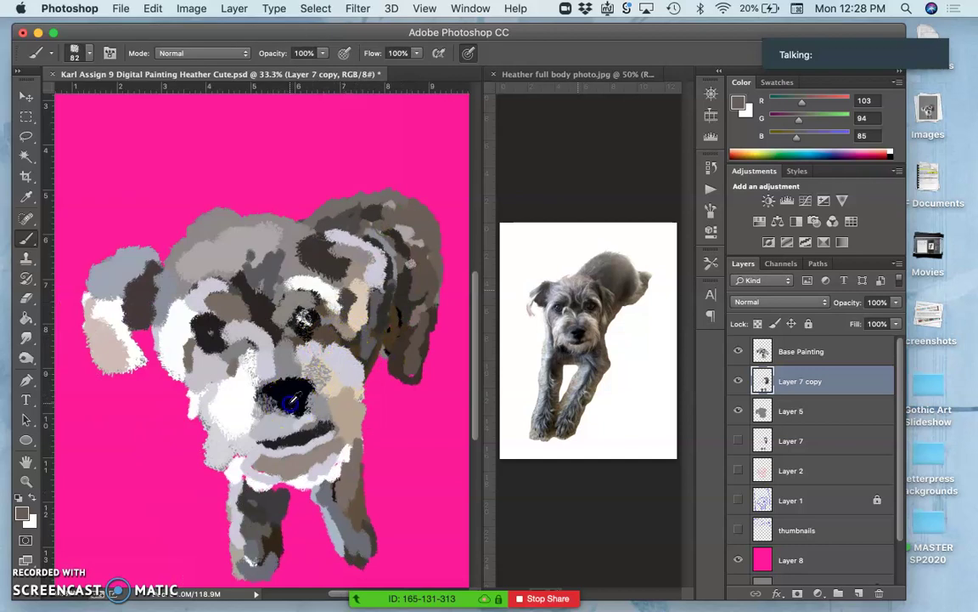
pyautogui.click(391, 324)
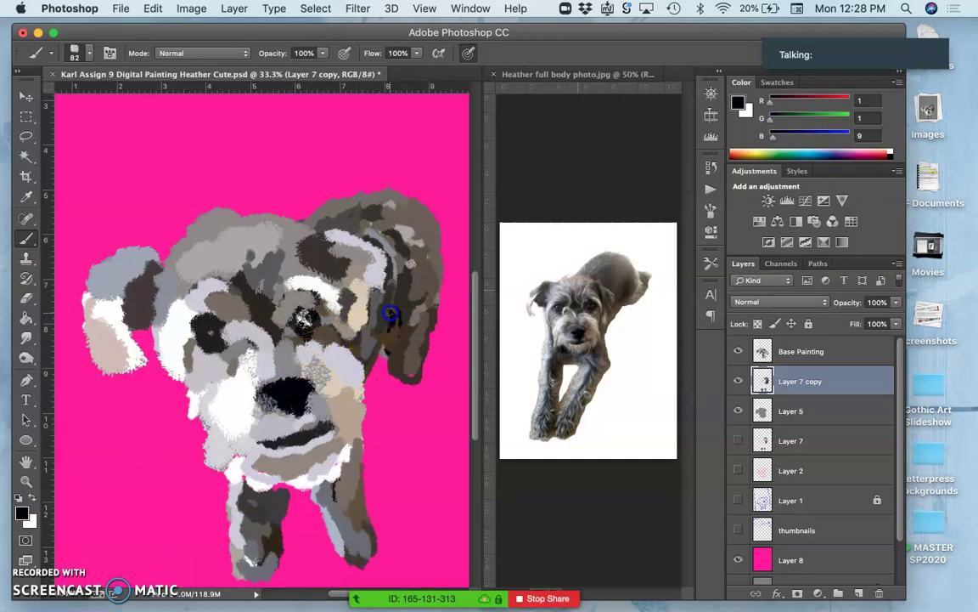
pyautogui.moveTo(389, 313)
pyautogui.mouseDown()
pyautogui.moveTo(390, 388)
pyautogui.moveTo(361, 380)
pyautogui.moveTo(412, 376)
pyautogui.mouseUp()
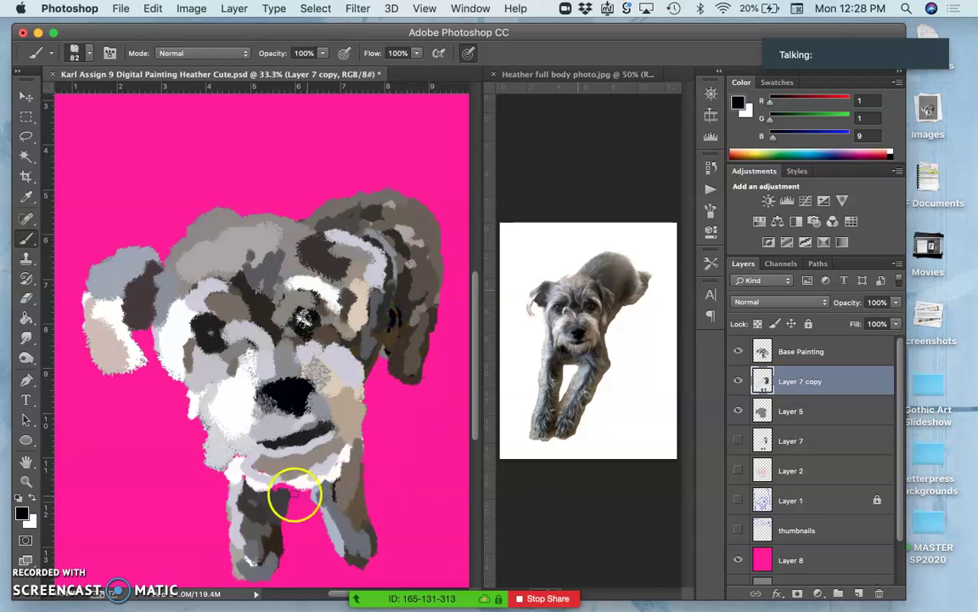
# Fill the pink gaps around the chin and the tops of the legs with lavender, gray and white sampled from the face
pyautogui.keyDown('alt'); pyautogui.click(250, 467); pyautogui.keyUp('alt')
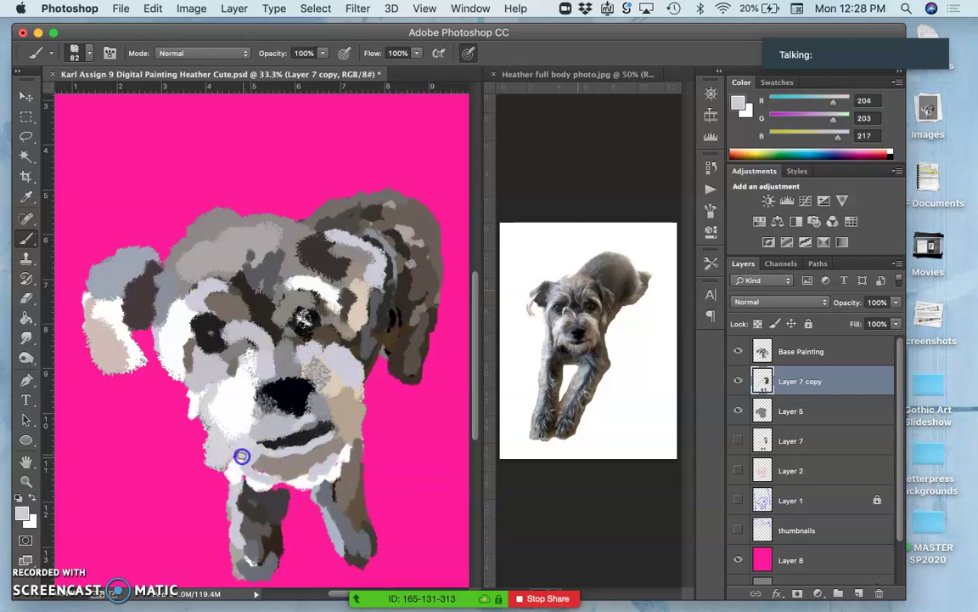
pyautogui.keyDown('alt'); pyautogui.click(310, 405); pyautogui.keyUp('alt')
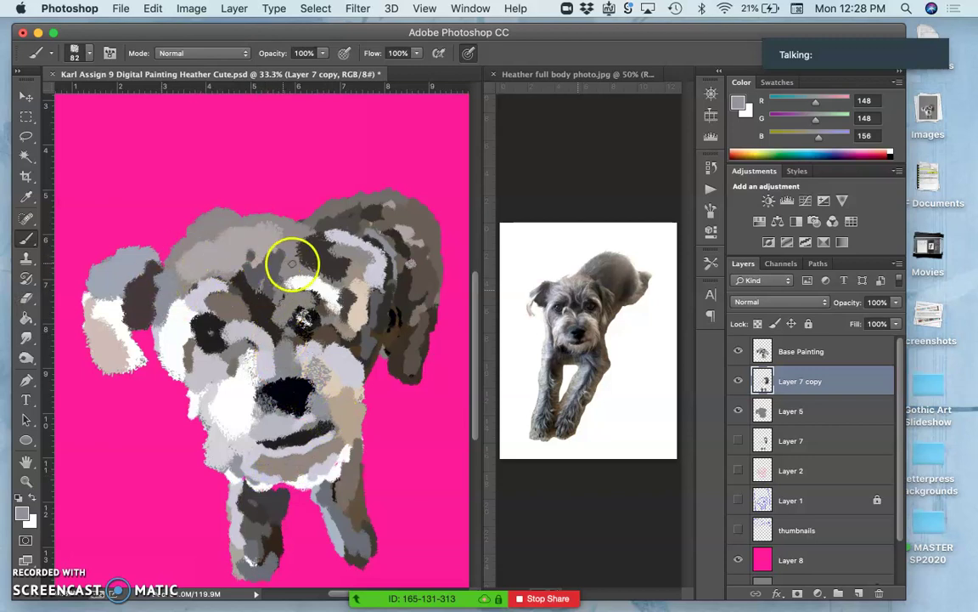
pyautogui.moveTo(350, 367)
pyautogui.mouseDown()
pyautogui.moveTo(345, 436)
pyautogui.moveTo(338, 461)
pyautogui.mouseUp()
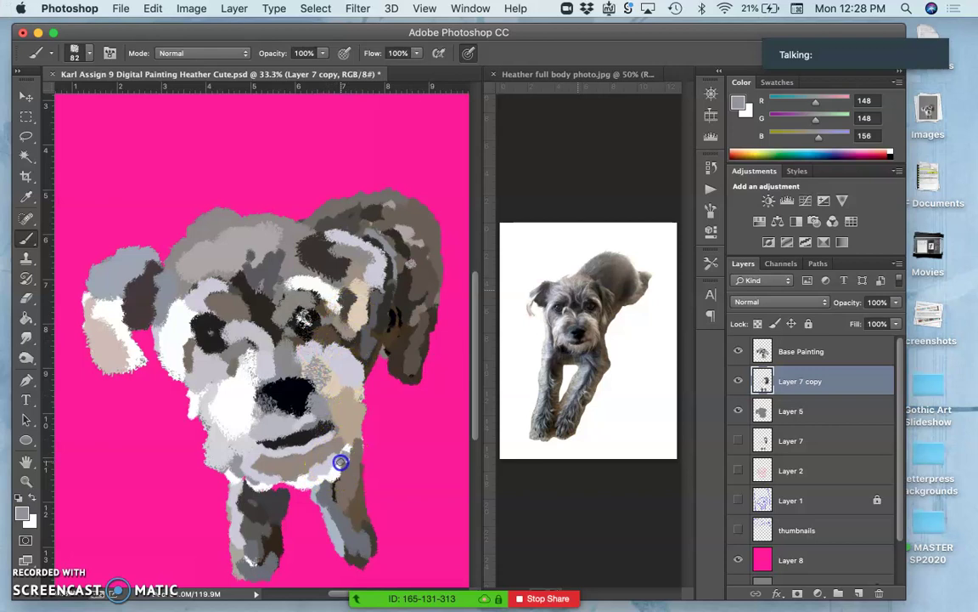
pyautogui.keyDown('alt'); pyautogui.click(333, 471); pyautogui.keyUp('alt')
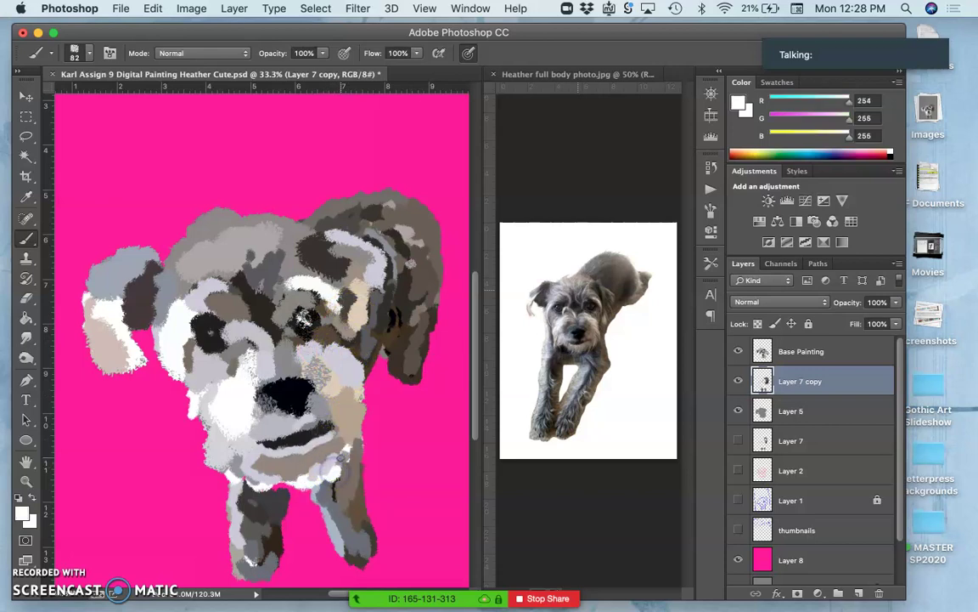
pyautogui.moveTo(343, 455); pyautogui.dragTo(345, 451)
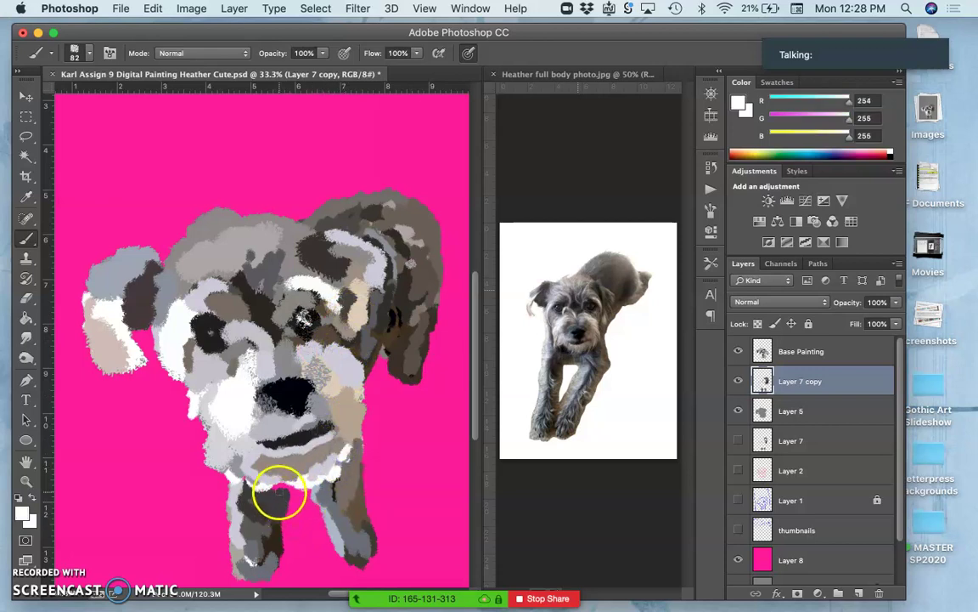
# Sample the dark gray of the front leg below the chin and paint it over the top of that leg
pyautogui.keyDown('alt'); pyautogui.click(274, 500); pyautogui.keyUp('alt')
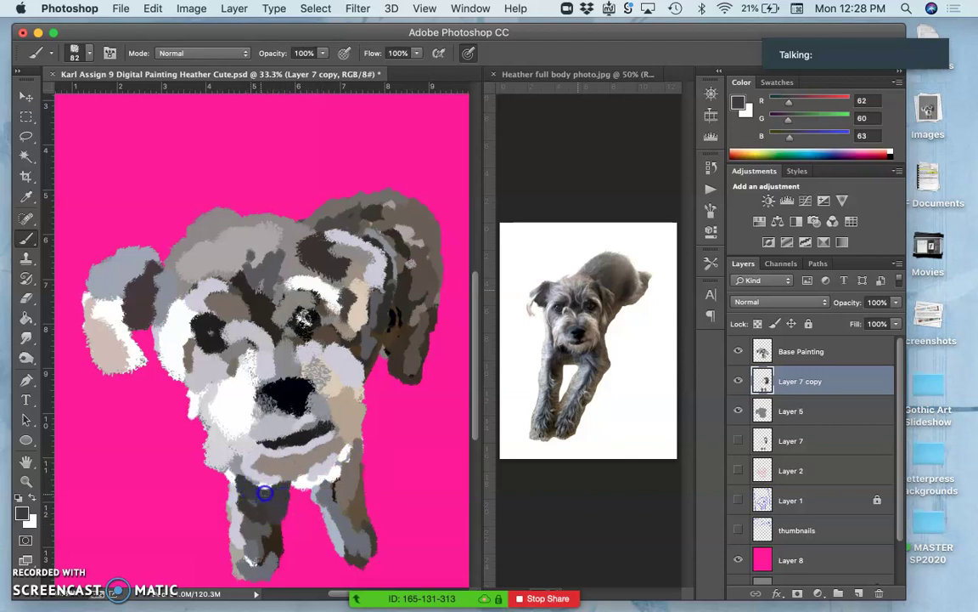
pyautogui.moveTo(244, 490)
pyautogui.mouseDown()
pyautogui.moveTo(266, 515)
pyautogui.moveTo(282, 498)
pyautogui.moveTo(260, 501)
pyautogui.moveTo(265, 514)
pyautogui.mouseUp()
pyautogui.scroll(-2, 265, 514)
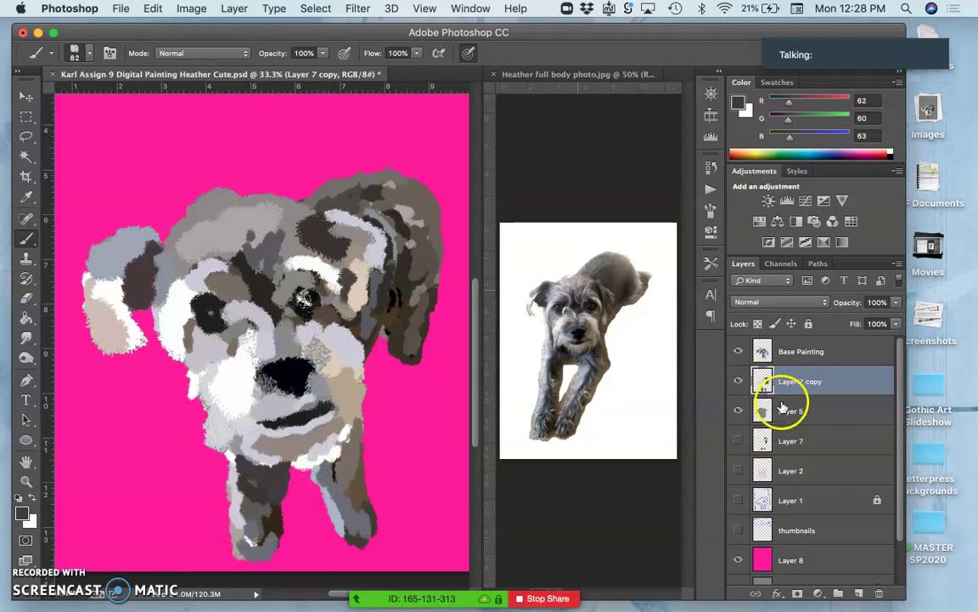
# Hide the pink Layer 8, and turn Base Painting and Layer 7 copy off and back on to compare the painting stages
pyautogui.click(737, 556)
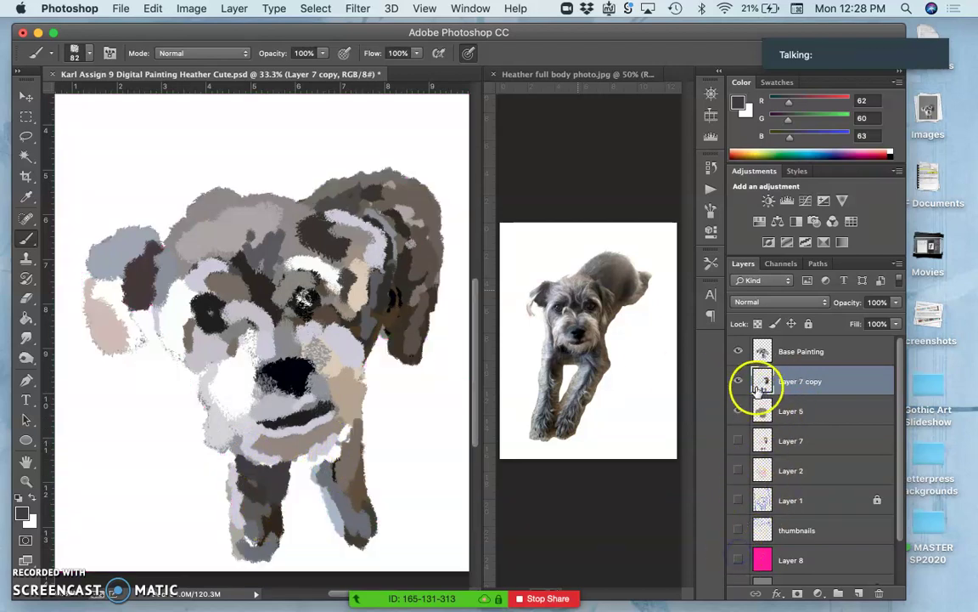
pyautogui.click(738, 352)
pyautogui.click(738, 351)
pyautogui.click(738, 382)
pyautogui.click(738, 352)
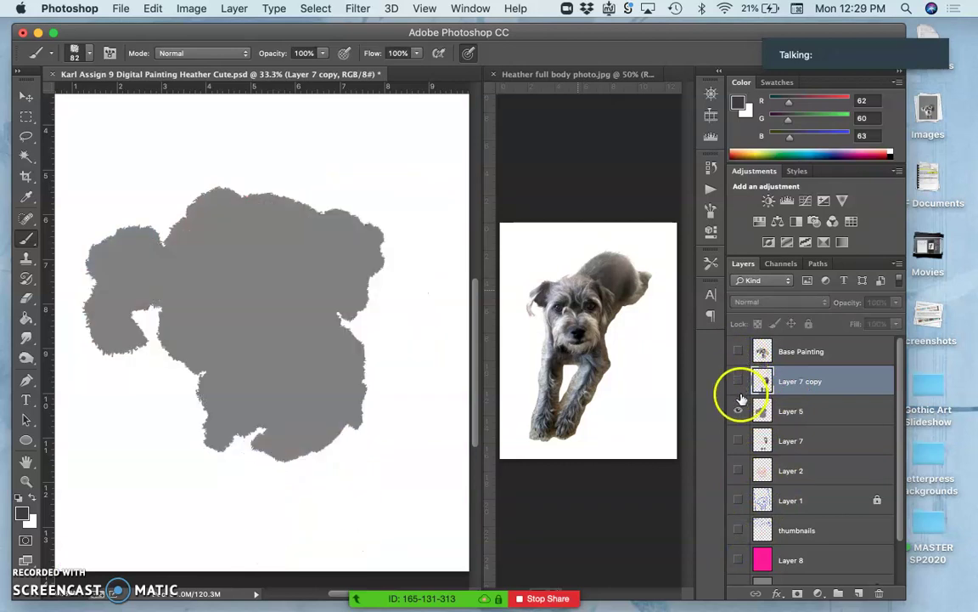
pyautogui.click(738, 382)
pyautogui.click(738, 355)
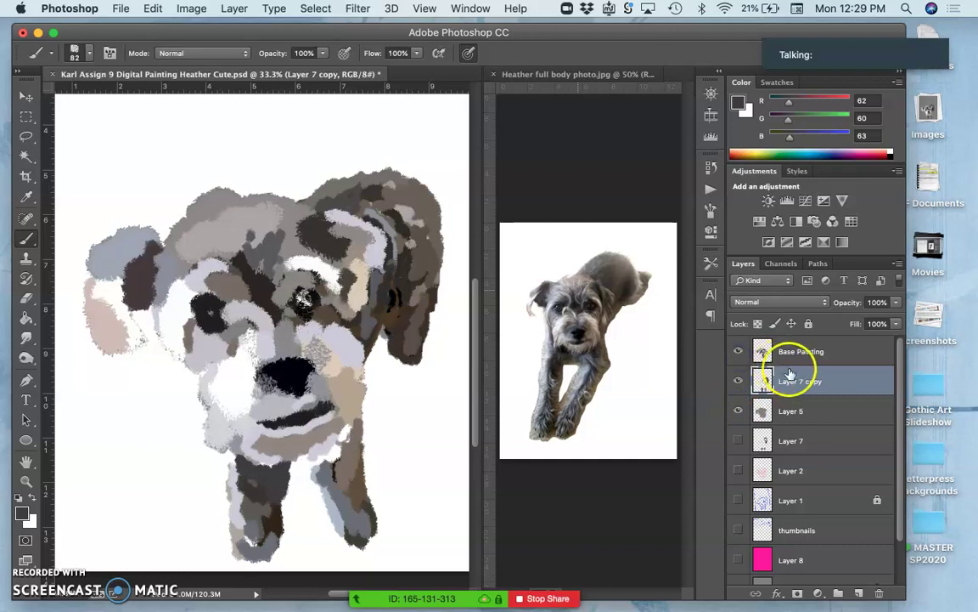
# Merge the Base Painting, Layer 7 copy and Layer 5 layers into a single layer
pyautogui.click(763, 352)
pyautogui.keyDown('shift'); pyautogui.click(788, 413); pyautogui.keyUp('shift')
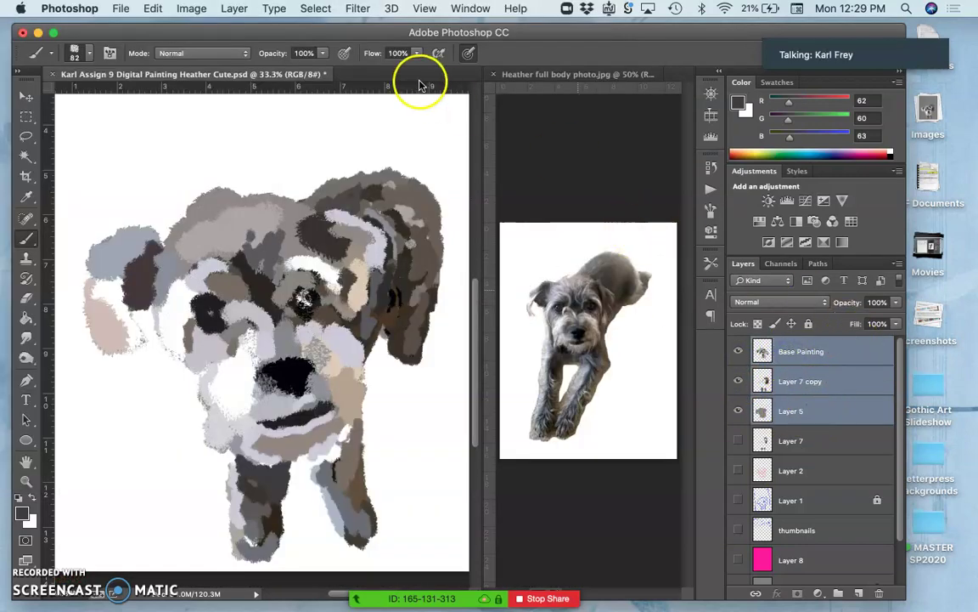
pyautogui.click(233, 8)
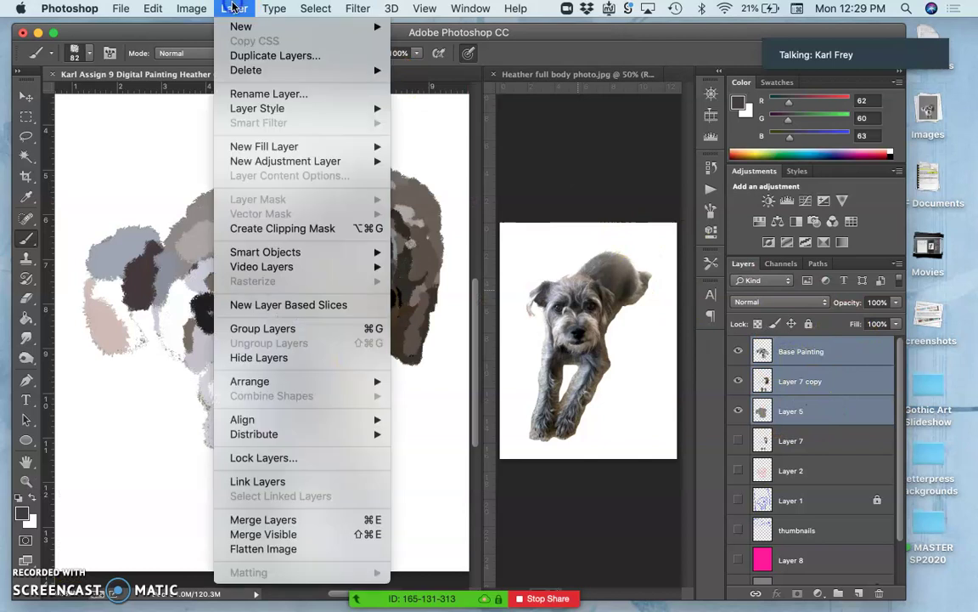
pyautogui.click(287, 524)
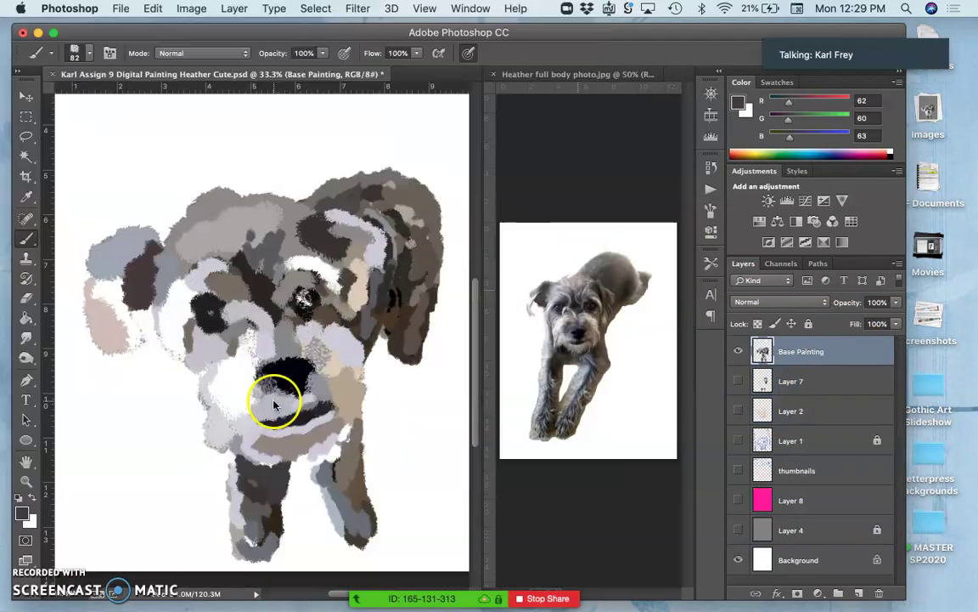
# Hide the white Background and toggle the merged Base Painting off and on to inspect the whole dog against transparency
pyautogui.click(739, 352)
pyautogui.click(739, 352)
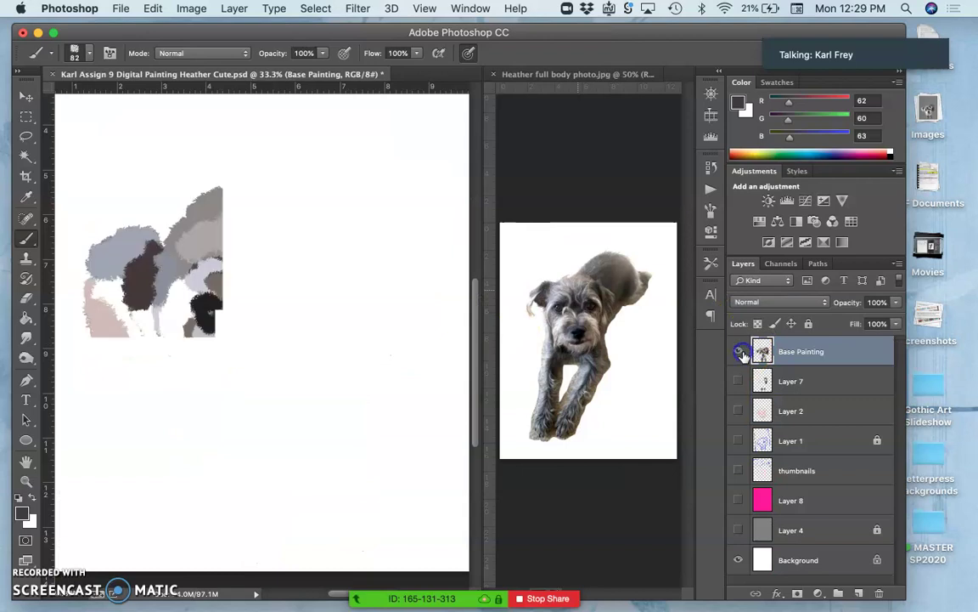
pyautogui.click(743, 556)
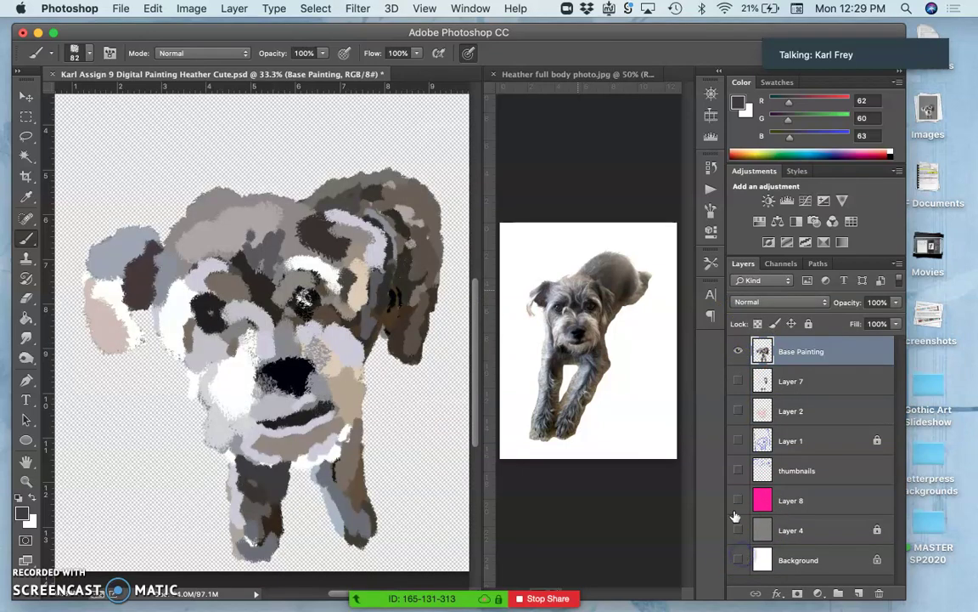
pyautogui.click(738, 351)
pyautogui.click(738, 352)
pyautogui.click(738, 351)
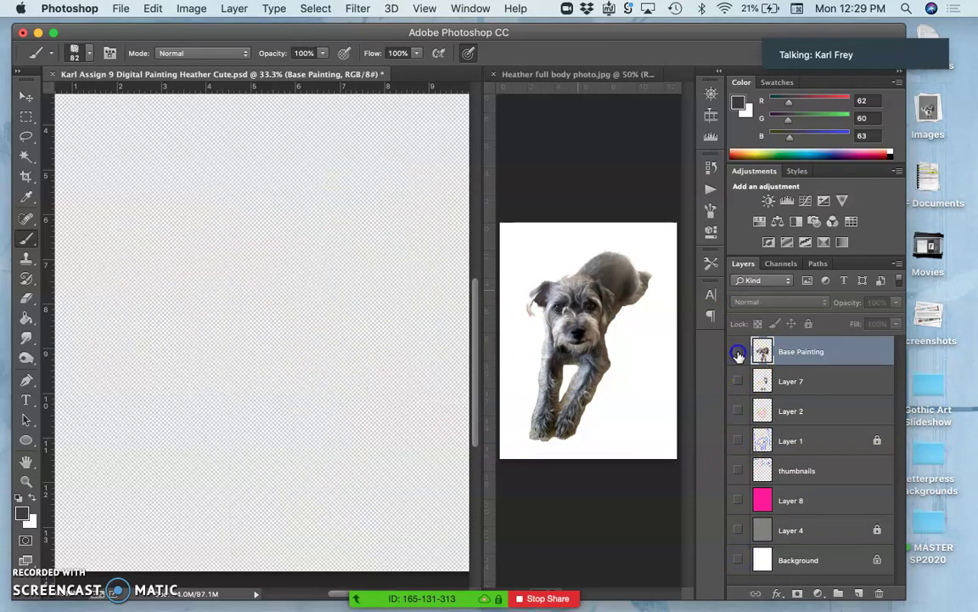
pyautogui.click(738, 352)
pyautogui.press('super+minus')
pyautogui.press('super+minus')
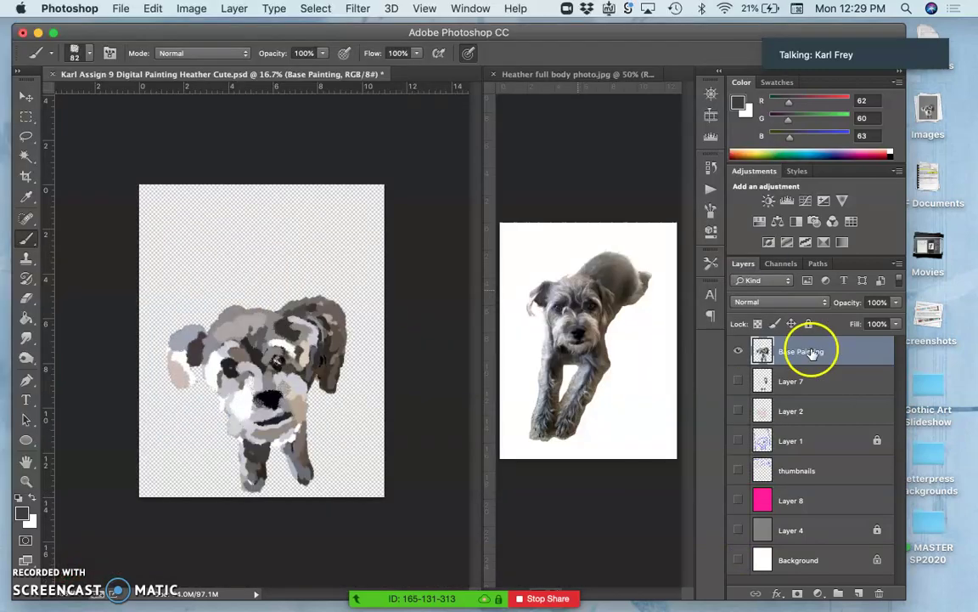
# Add a 49 px black outside Stroke to the Base Painting layer and show the white Background again
pyautogui.doubleClick(859, 348)
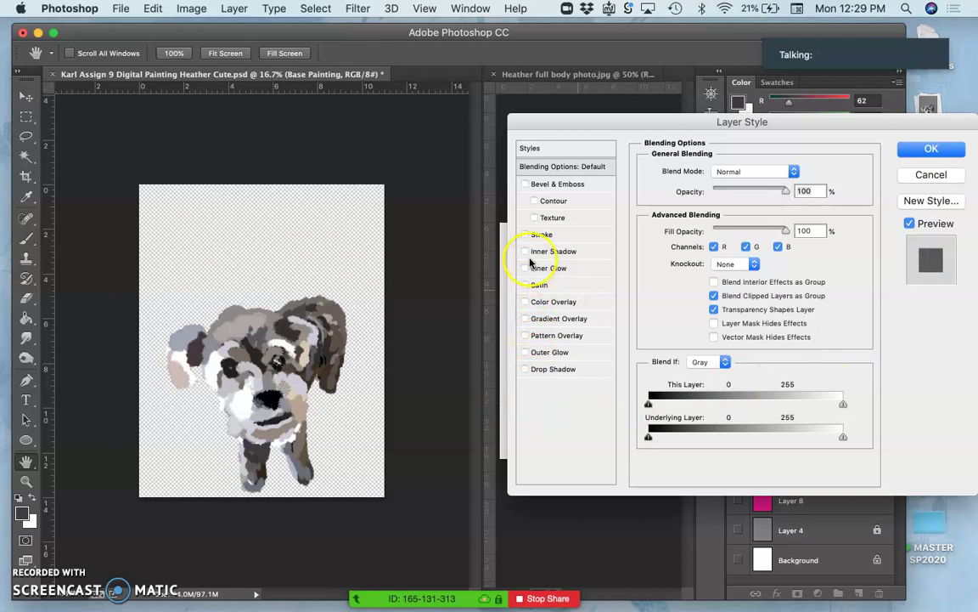
pyautogui.click(525, 234)
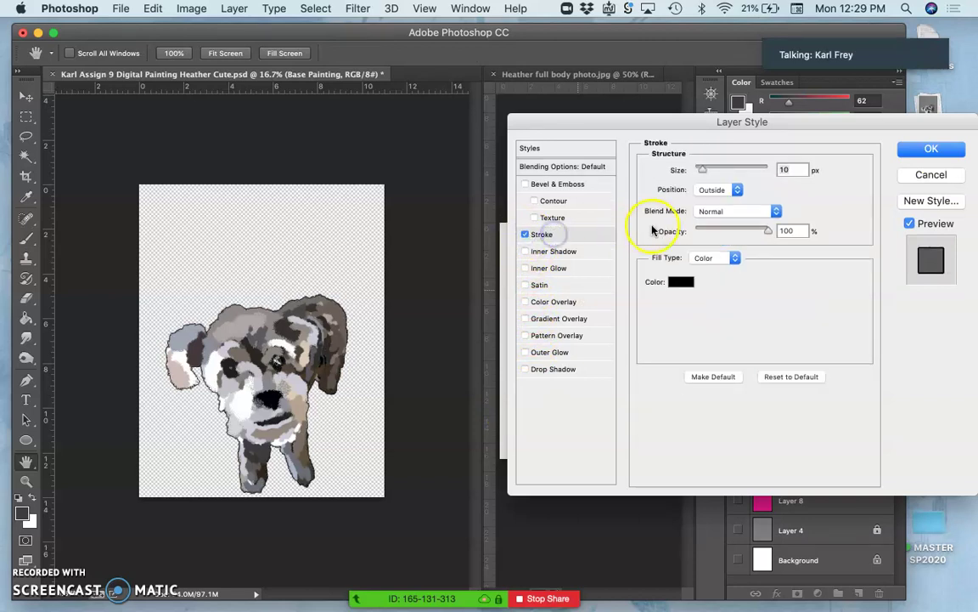
pyautogui.moveTo(703, 175); pyautogui.dragTo(715, 172)
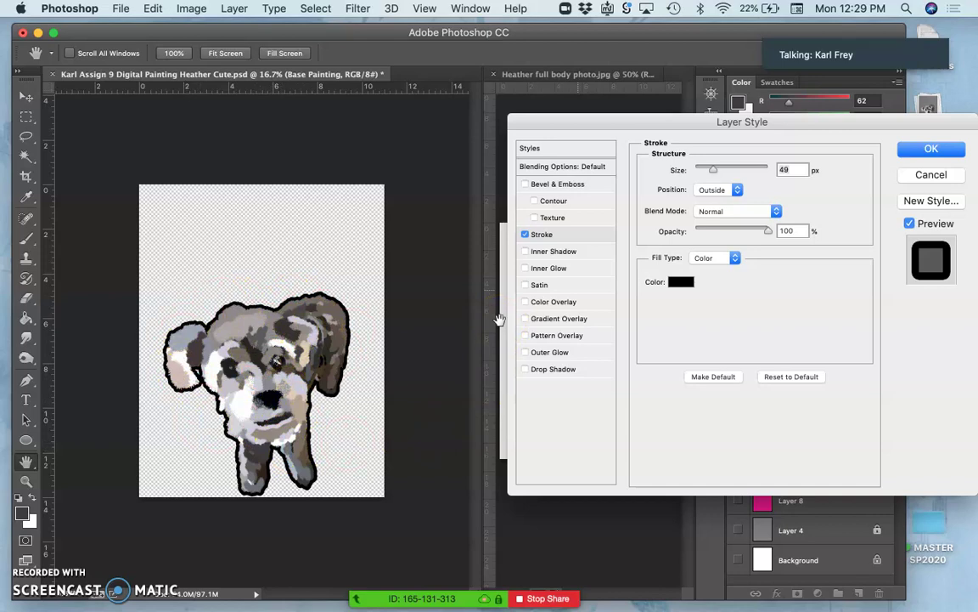
pyautogui.click(926, 150)
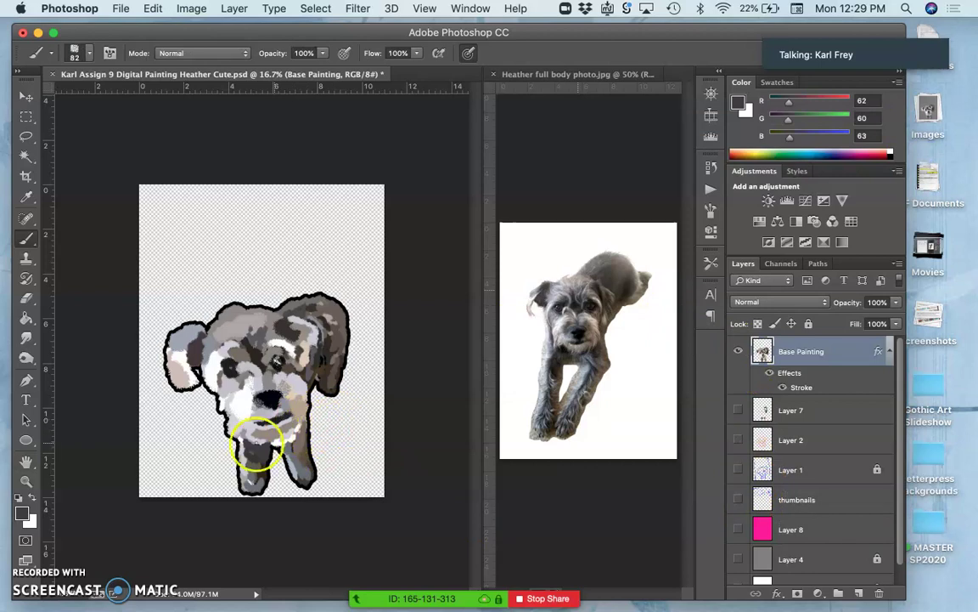
pyautogui.scroll(-1, 760, 569)
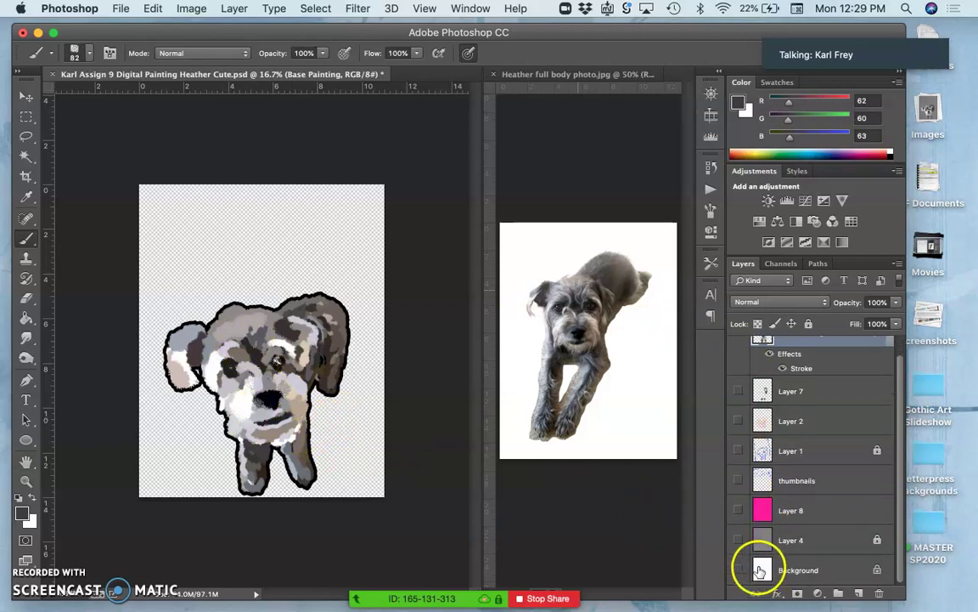
pyautogui.click(738, 569)
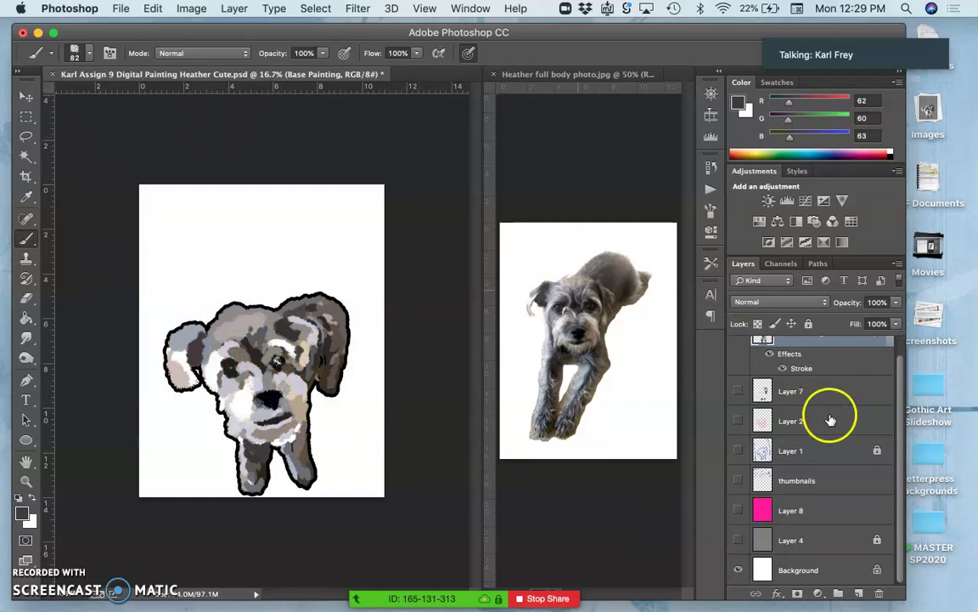
# Move the Base Painting dog slightly up the page, and free-transform it to about 102% width with about 4° clockwise rotation
pyautogui.scroll(1, 819, 395)
pyautogui.click(803, 355)
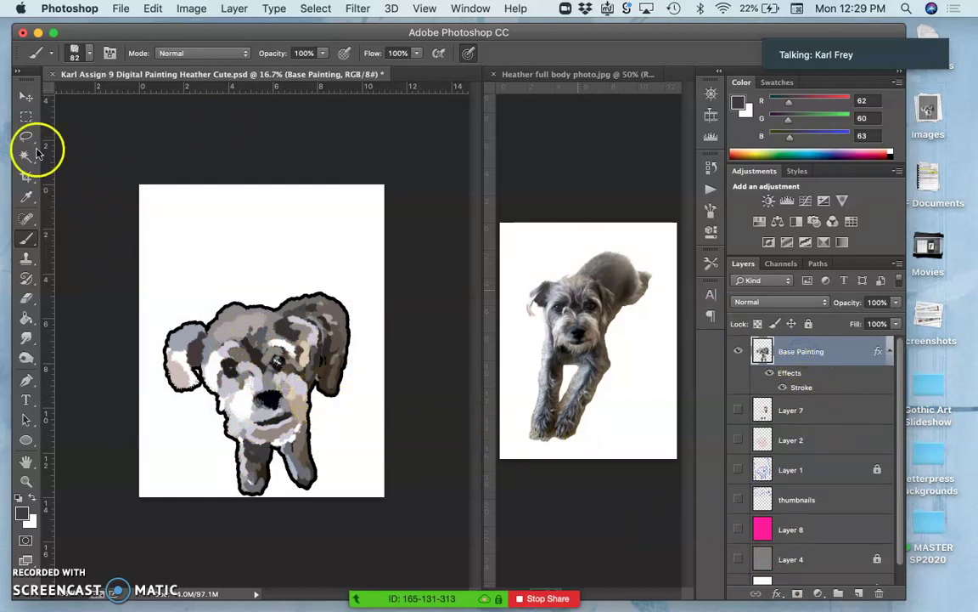
pyautogui.click(26, 99)
pyautogui.moveTo(244, 333)
pyautogui.mouseDown()
pyautogui.moveTo(253, 308)
pyautogui.moveTo(248, 329)
pyautogui.mouseUp()
pyautogui.hotkey('ctrl', 't')
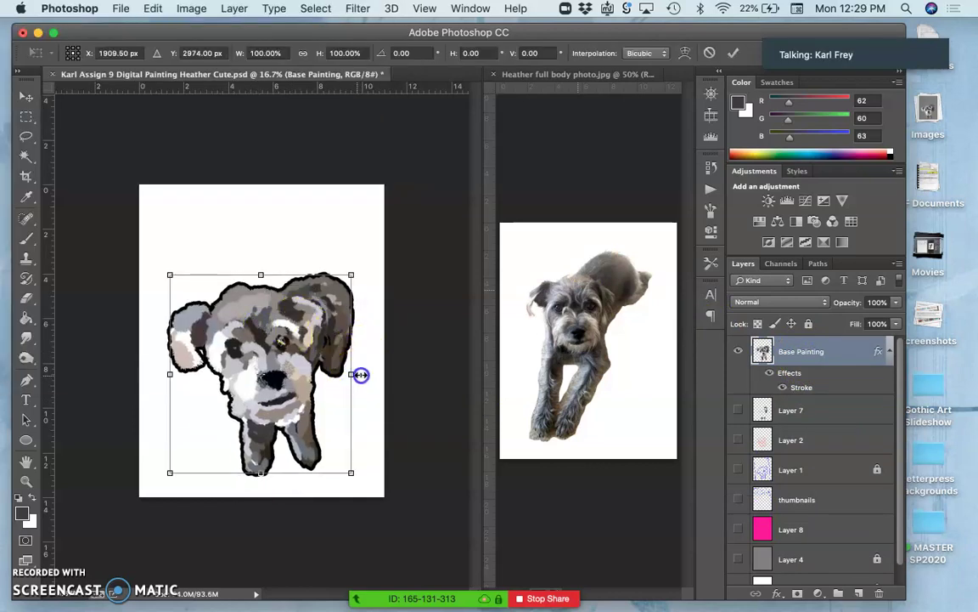
pyautogui.moveTo(361, 374); pyautogui.dragTo(366, 374)
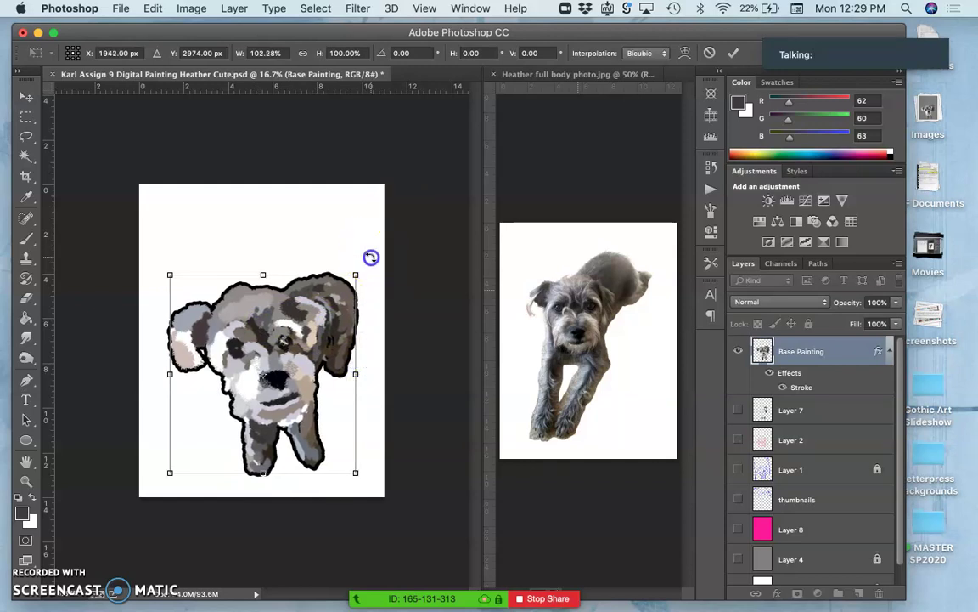
pyautogui.moveTo(371, 258); pyautogui.dragTo(375, 267)
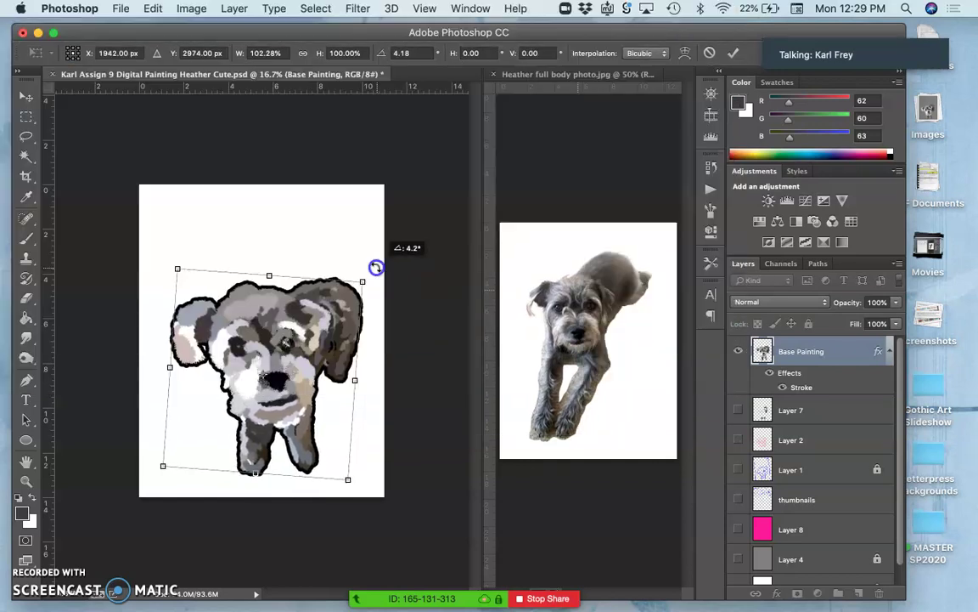
# Warp the dog painting by pulling the sides of the chin outward and reshaping the top of the head and body
pyautogui.rightClick(323, 299)
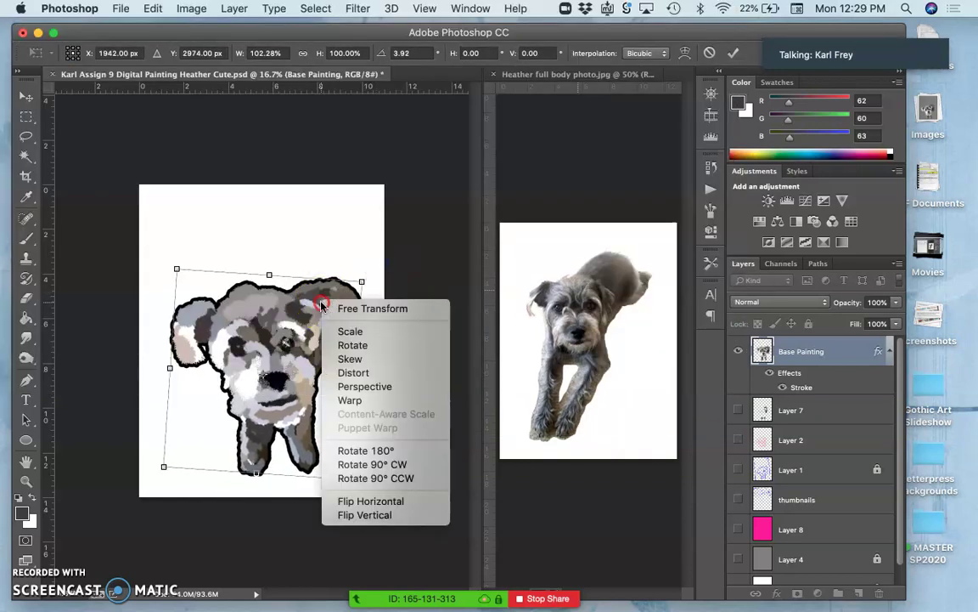
pyautogui.click(349, 401)
pyautogui.moveTo(319, 418); pyautogui.dragTo(327, 416)
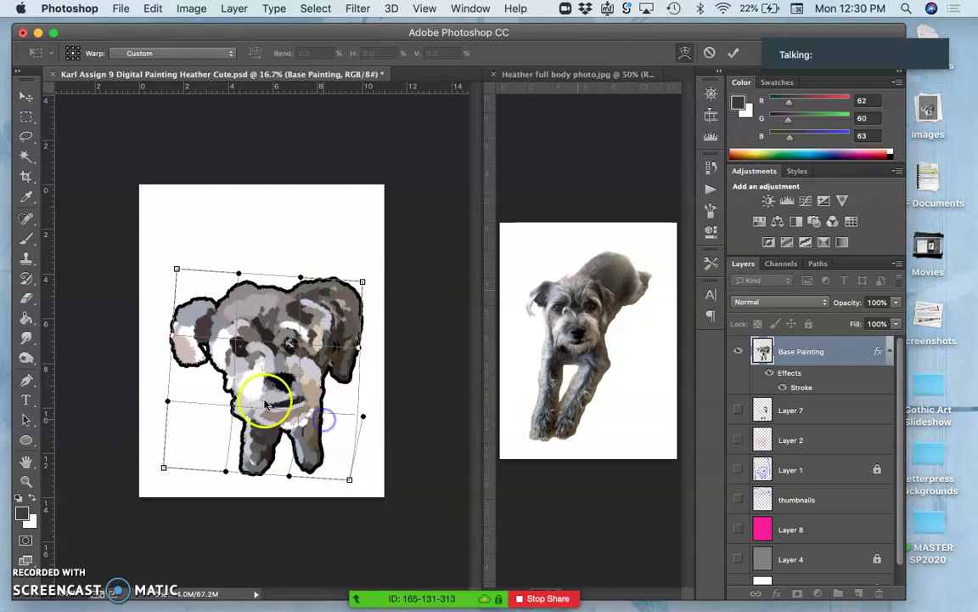
pyautogui.moveTo(250, 399); pyautogui.dragTo(248, 399)
pyautogui.moveTo(325, 316); pyautogui.dragTo(328, 312)
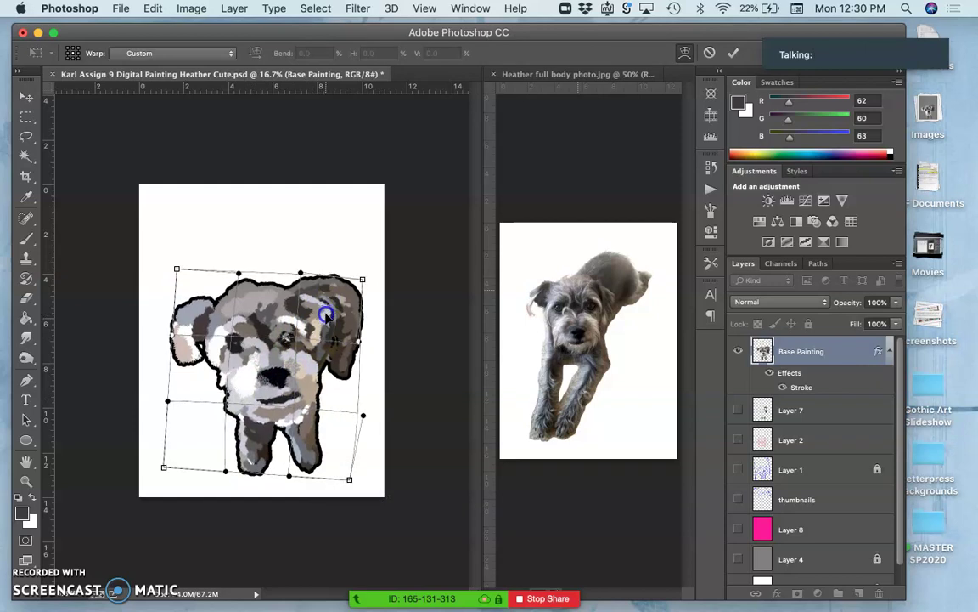
pyautogui.moveTo(218, 304); pyautogui.dragTo(225, 297)
pyautogui.rightClick(329, 326)
pyautogui.click(326, 322)
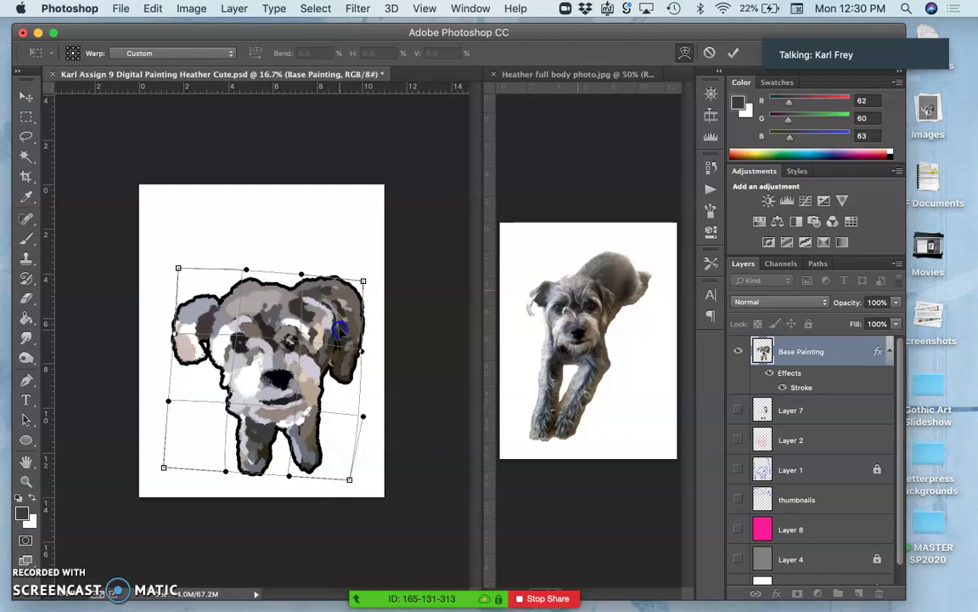
# Pull the pale pink and gray ear inward, adjust the warp around the muzzle and body, and apply the transform
pyautogui.click(187, 310)
pyautogui.moveTo(186, 306); pyautogui.dragTo(191, 302)
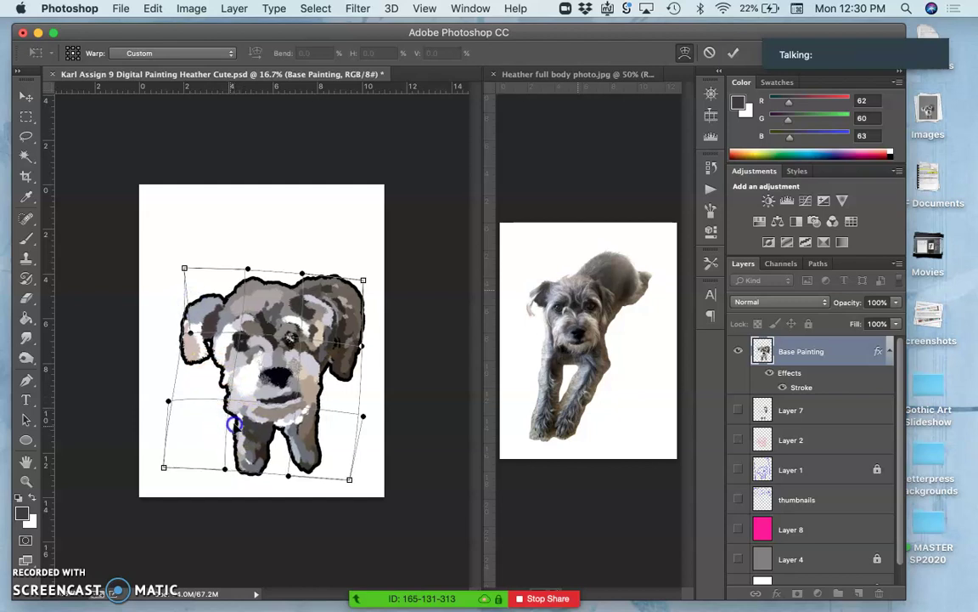
pyautogui.click(283, 413)
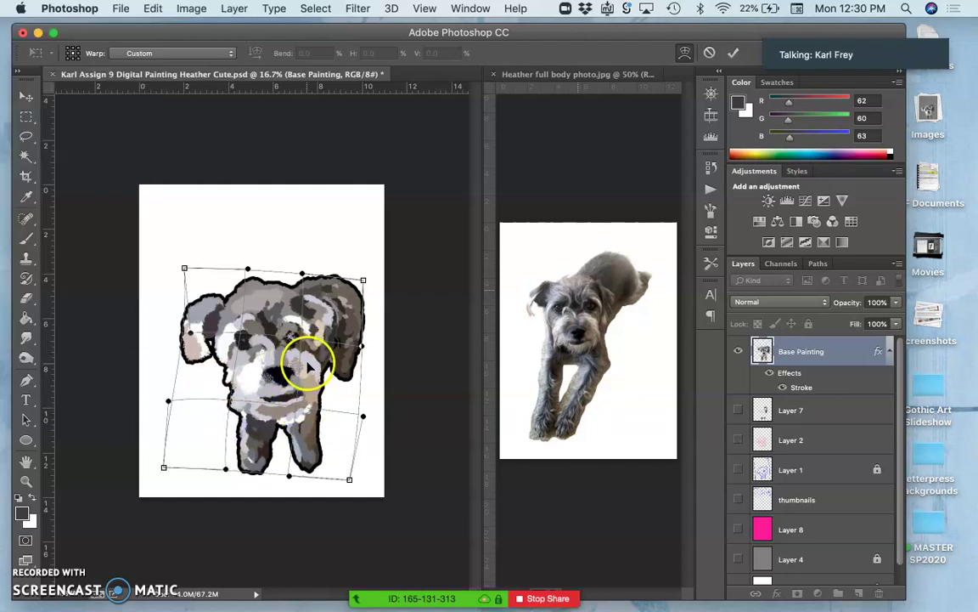
pyautogui.moveTo(342, 352); pyautogui.dragTo(348, 291)
pyautogui.moveTo(359, 409); pyautogui.dragTo(366, 407)
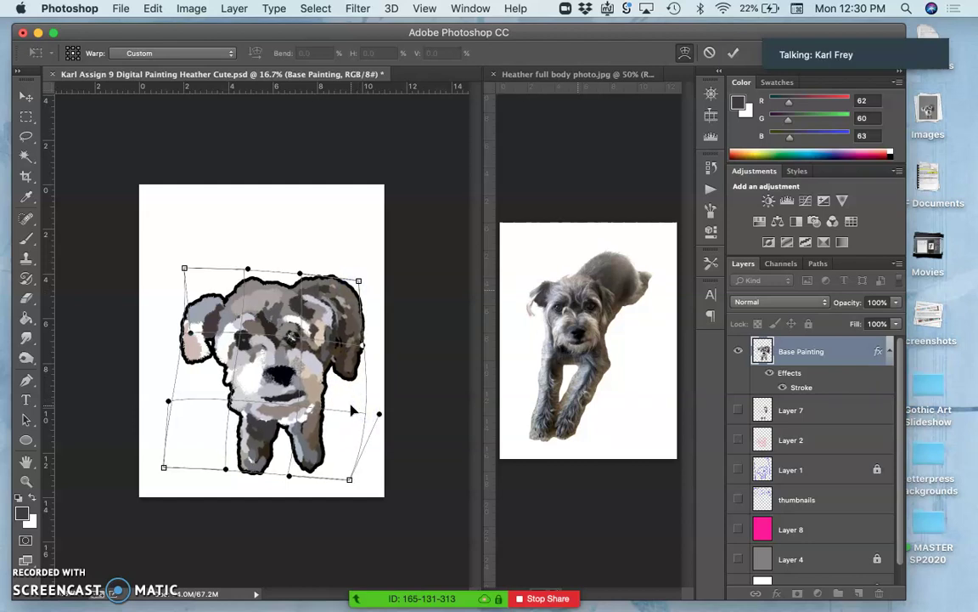
pyautogui.press('Return')
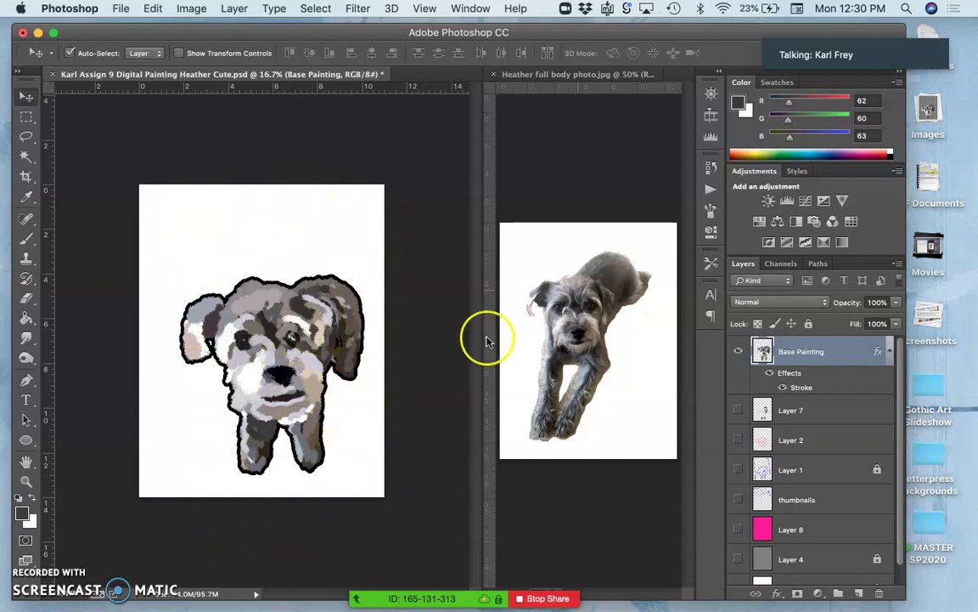
# Undo and redo the transform to compare the dog before and after warping, leaving the warped version in place
pyautogui.press('super+z')
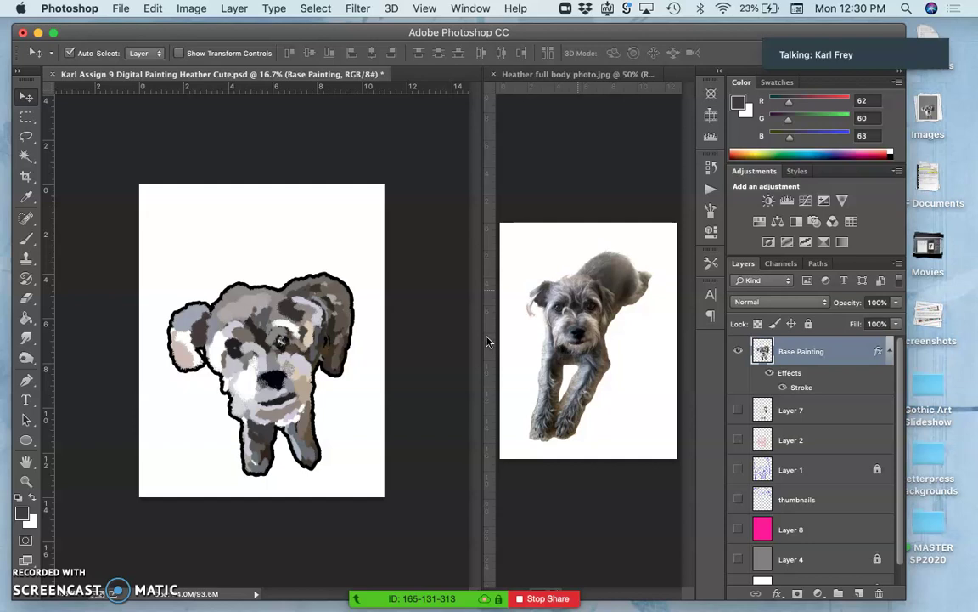
pyautogui.press('super+z')
pyautogui.press('super+z')
pyautogui.press('super+z')
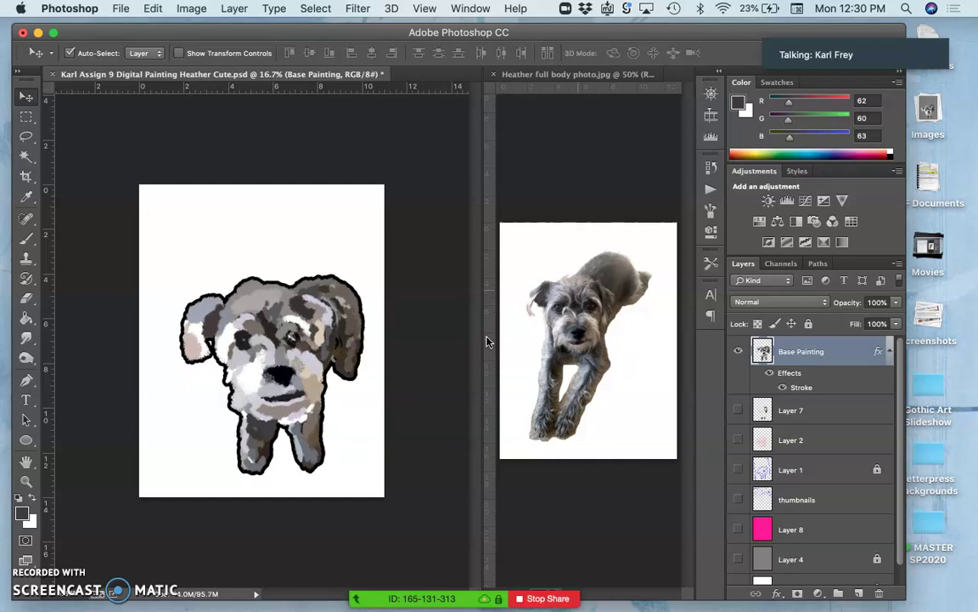
# Swap the foreground and background colors to make white the foreground, and save the document
pyautogui.press('x')
pyautogui.press('super+s')
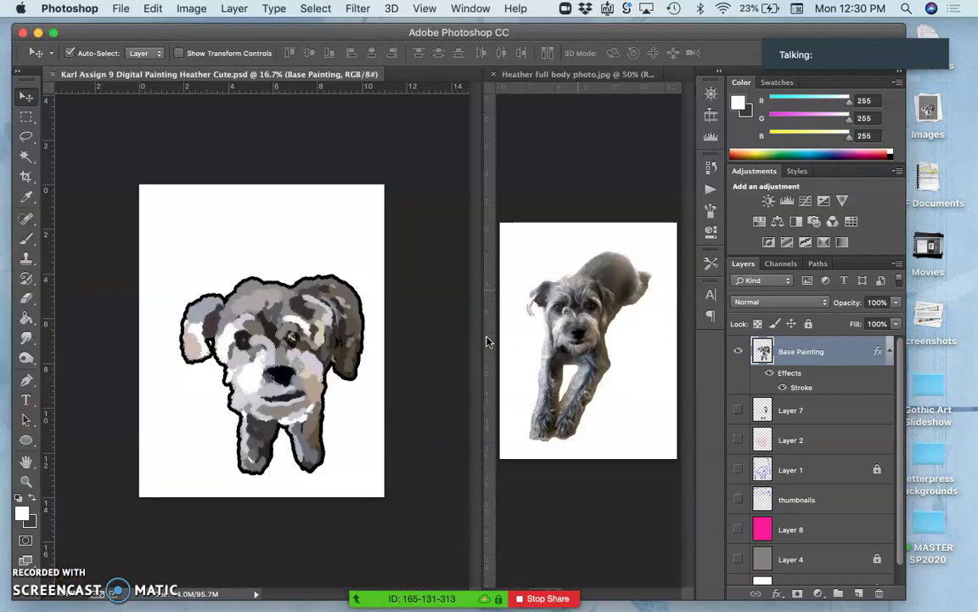
# Hide the Stroke effect on the Base Painting layer and show the gray Layer 4 behind the dog
pyautogui.click(771, 376)
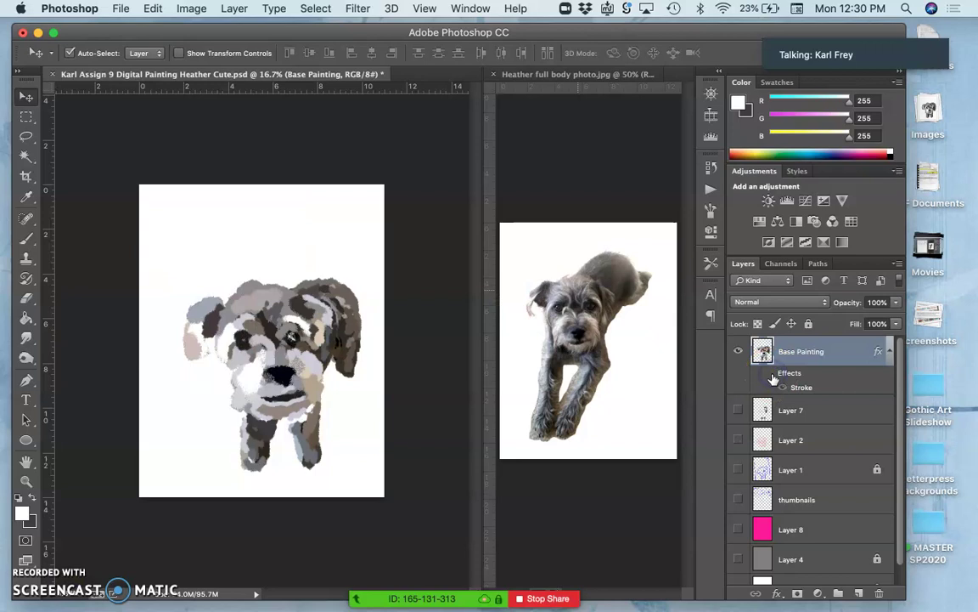
pyautogui.click(772, 377)
pyautogui.click(771, 378)
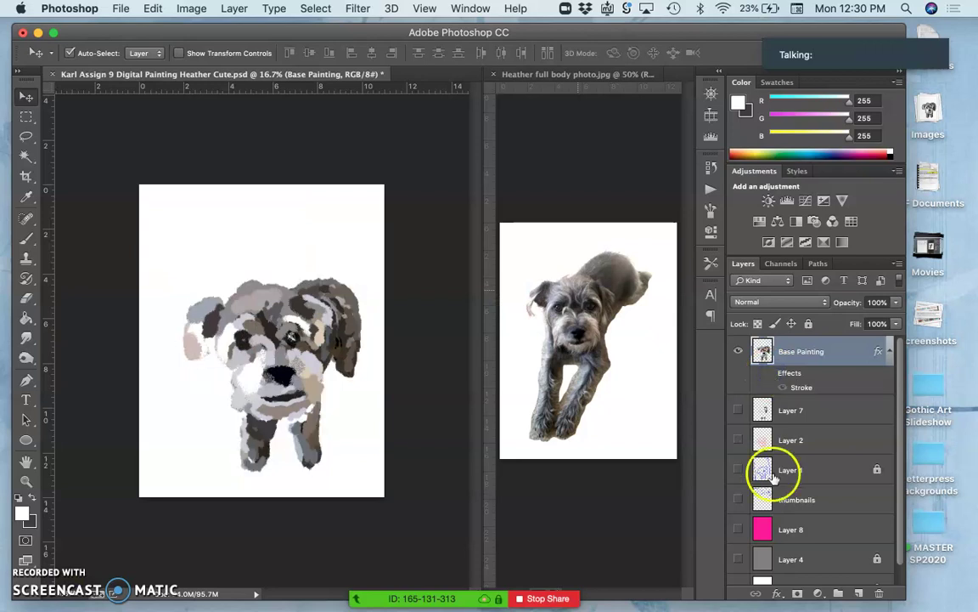
pyautogui.scroll(-1, 753, 507)
pyautogui.click(738, 542)
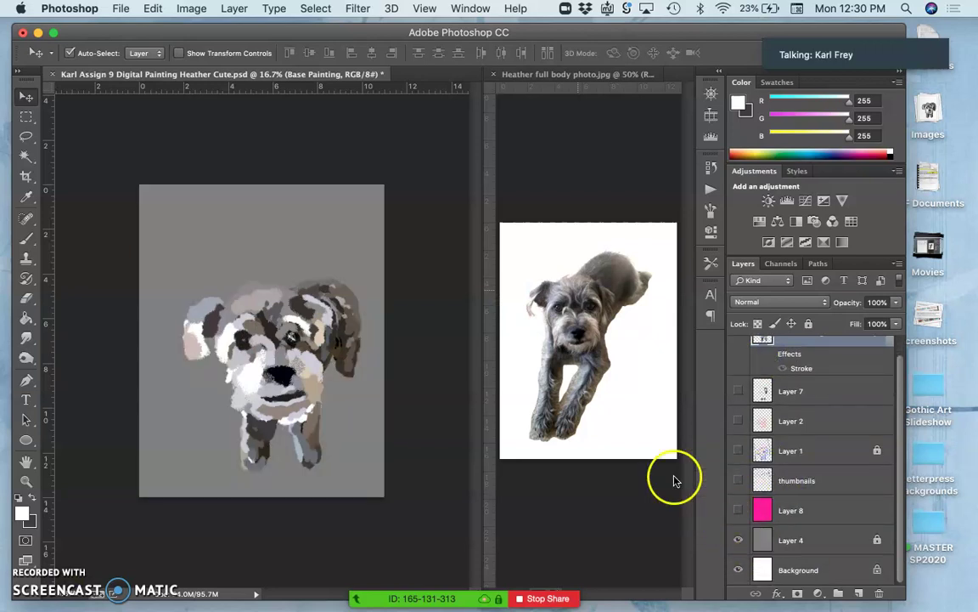